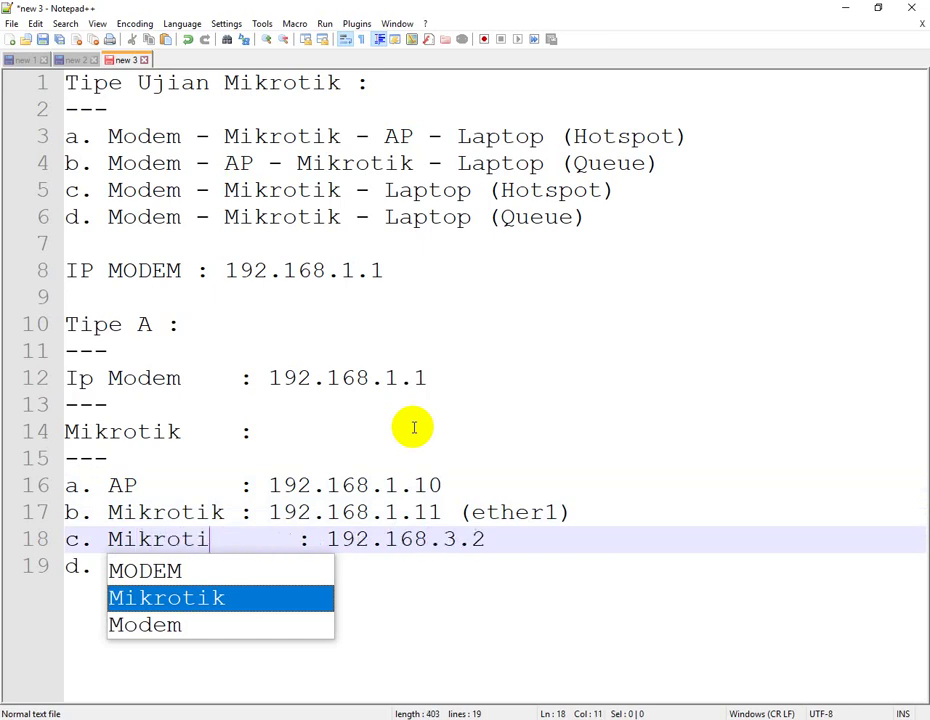
Step: Complete entry c as "Mikrotik" with aligned spacing and "(wlan1)", and fill entry d with "Laptop : DHCP"
key(Delete)
key(Delete)
key(Delete)
key(Delete)
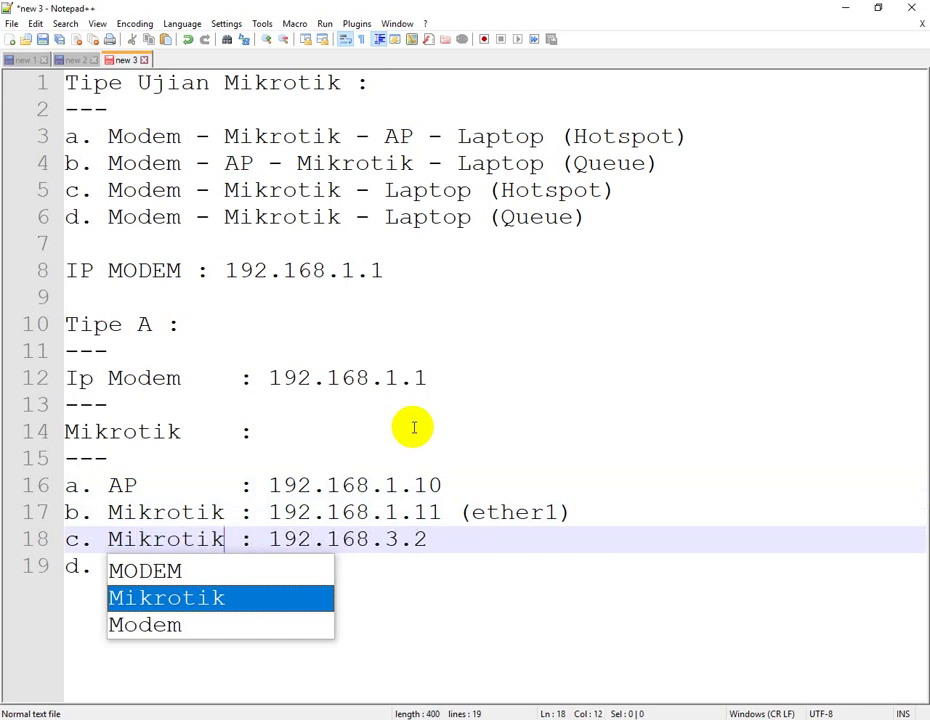
key(End)
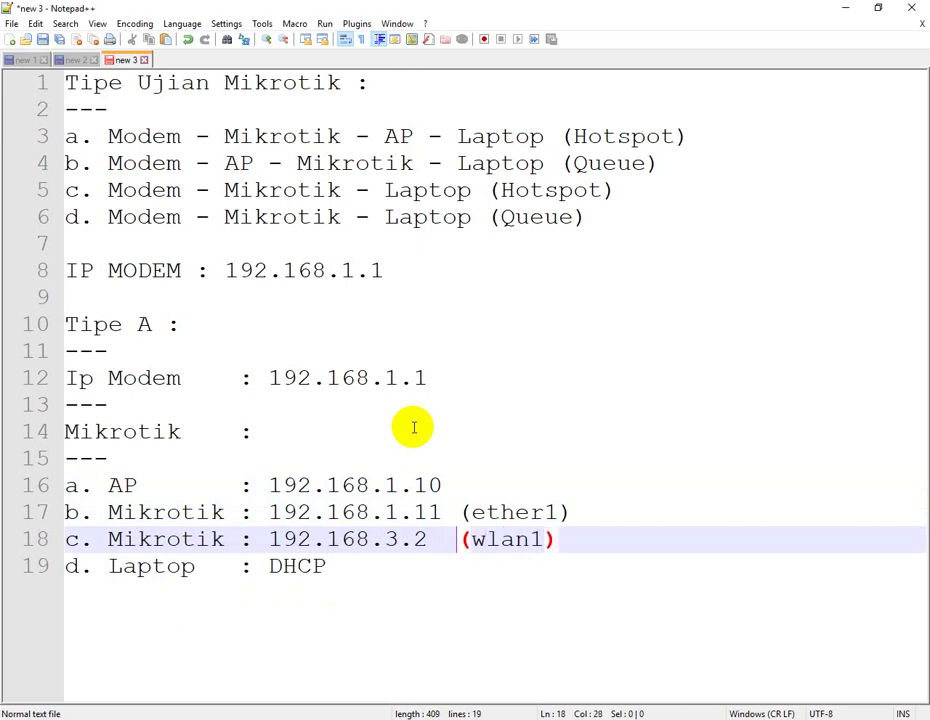
Step: Change the wlan1 address in entry c to 192.168.10.1
key(BackSpace)
text(10)
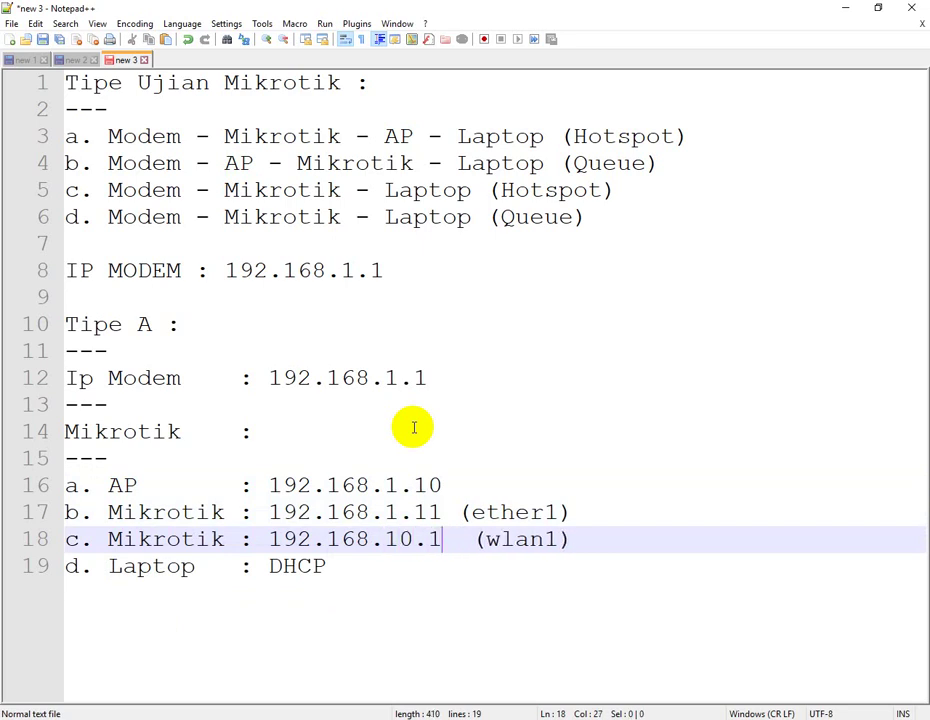
key(Down)
key(Up)
key(Up)
key(Up)
key(Up)
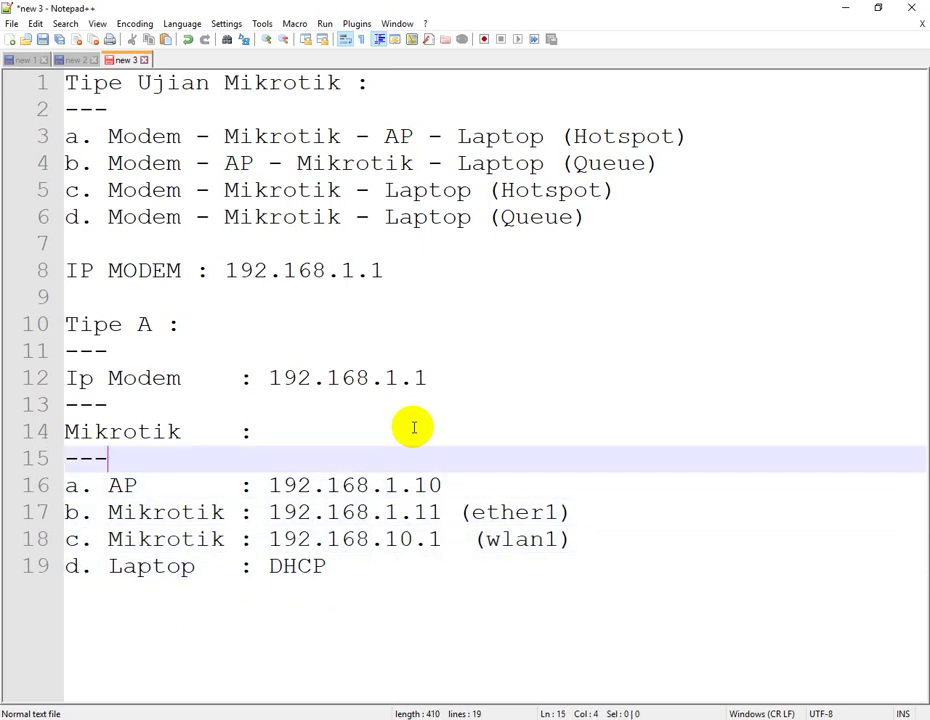
Step: Add "(client)" after the AP address and remove the extra space before "(wlan1)" to align the notes
click(193, 401)
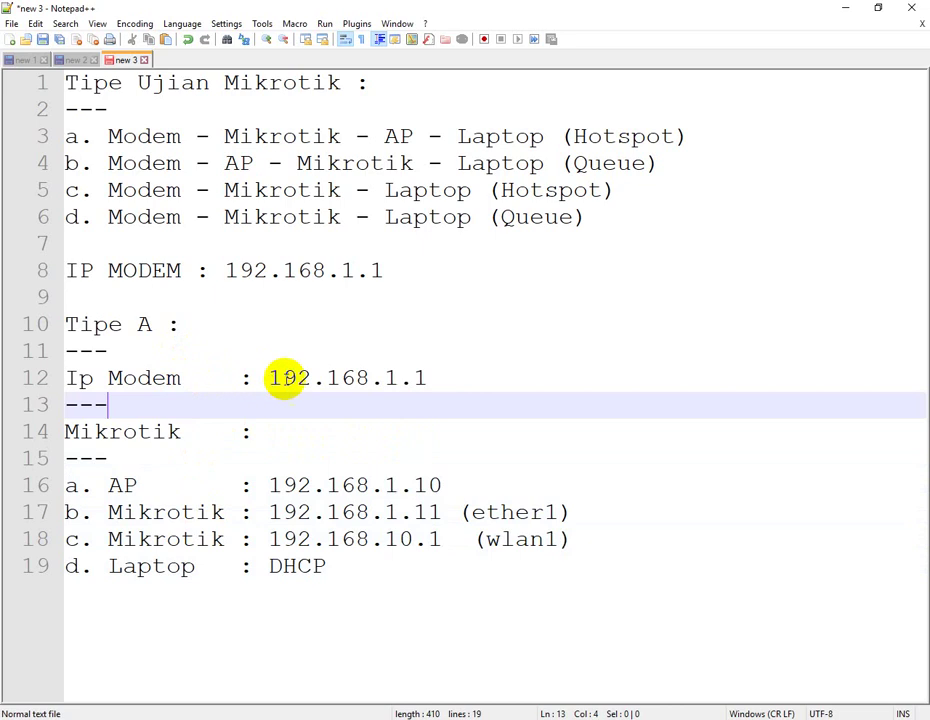
click(188, 482)
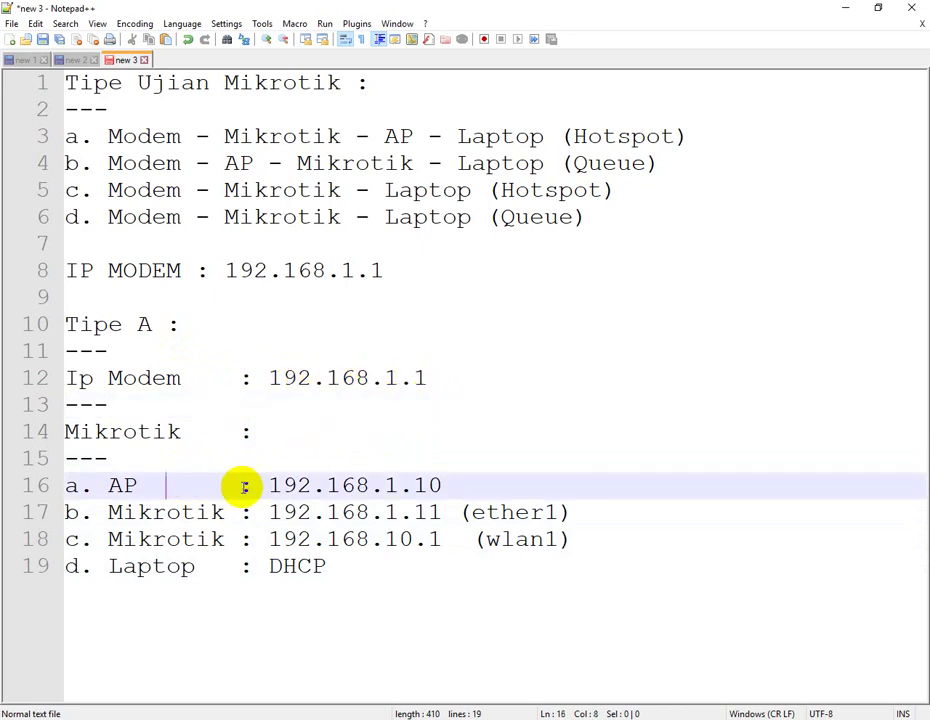
click(473, 484)
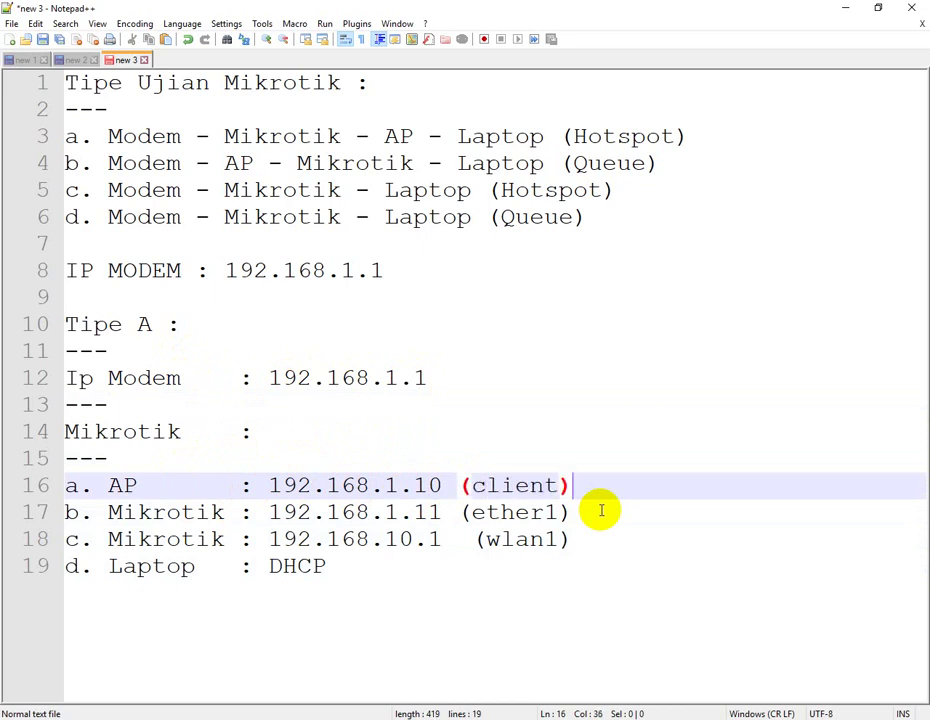
key(Down)
key(Left)
key(Down)
key(BackSpace)
key(Up)
key(Up)
key(Up)
key(Up)
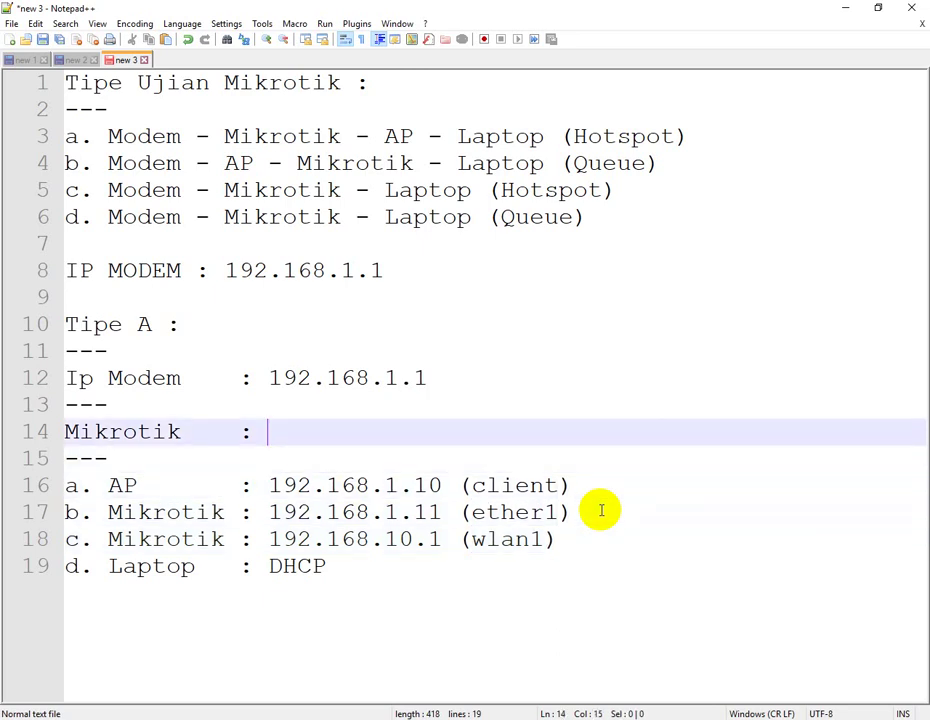
key(Down)
key(Down)
key(Down)
key(Down)
key(Up)
key(Down)
key(Up)
key(Up)
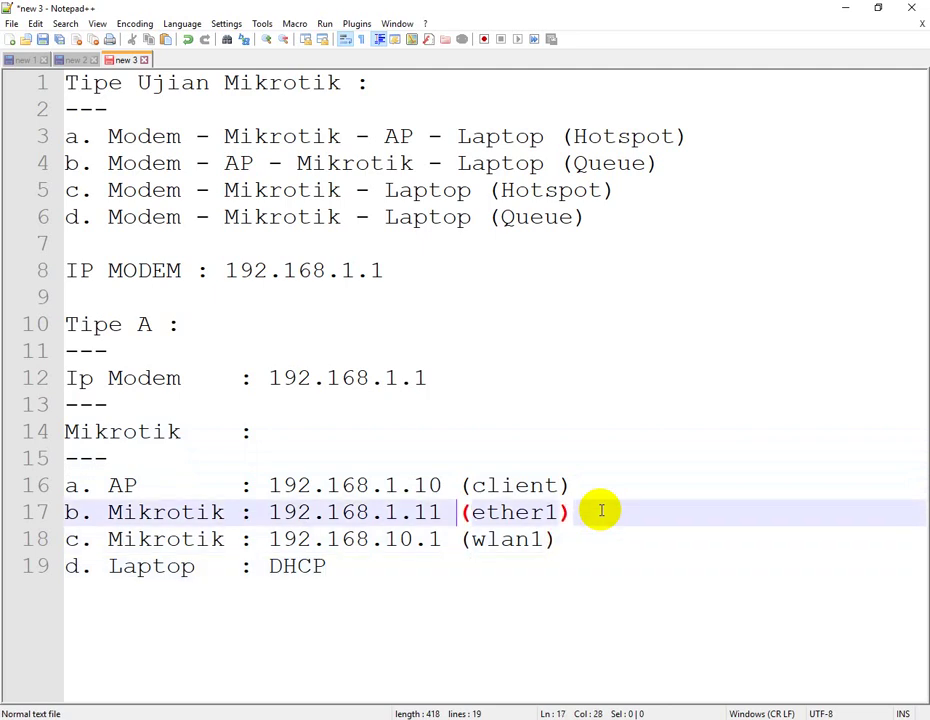
key(Up)
key(Up)
key(Up)
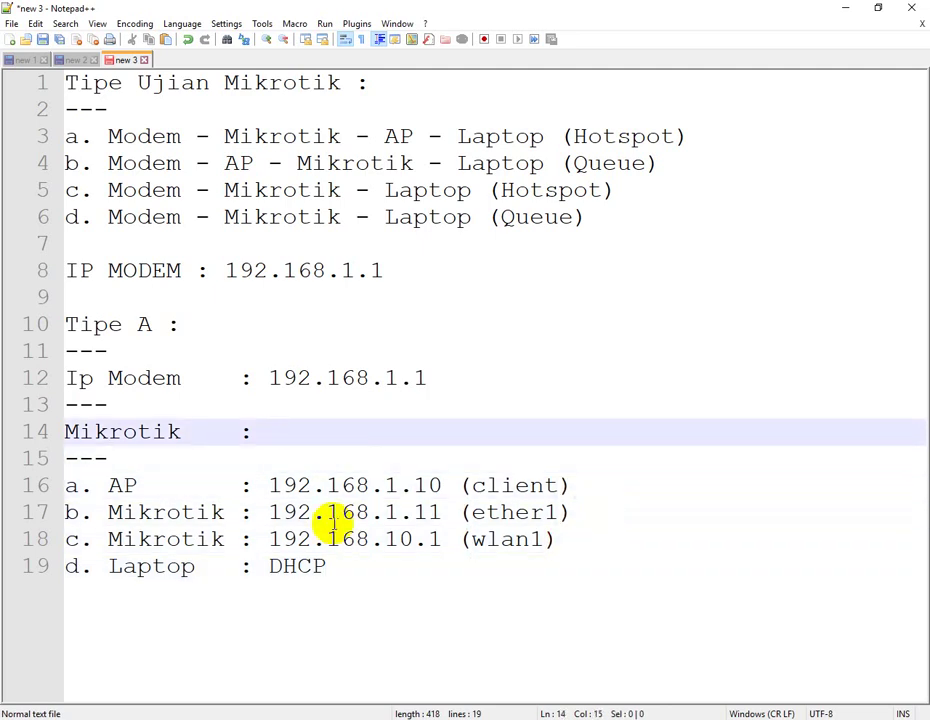
Step: Switch to Network and Sharing Center and check the Ethernet connection's IPv4 properties
click(845, 8)
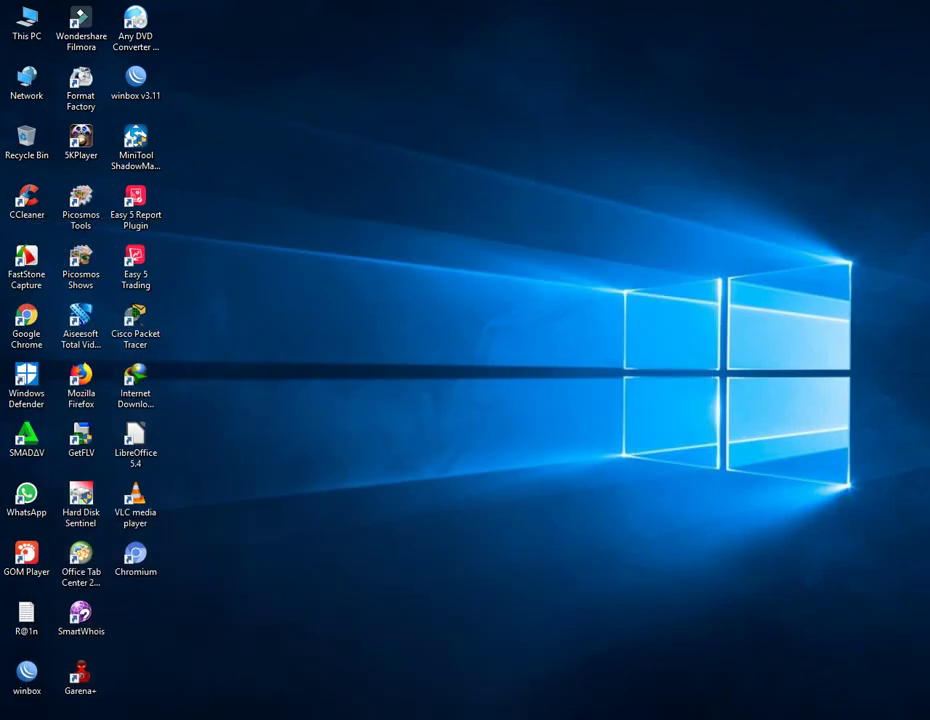
click(800, 714)
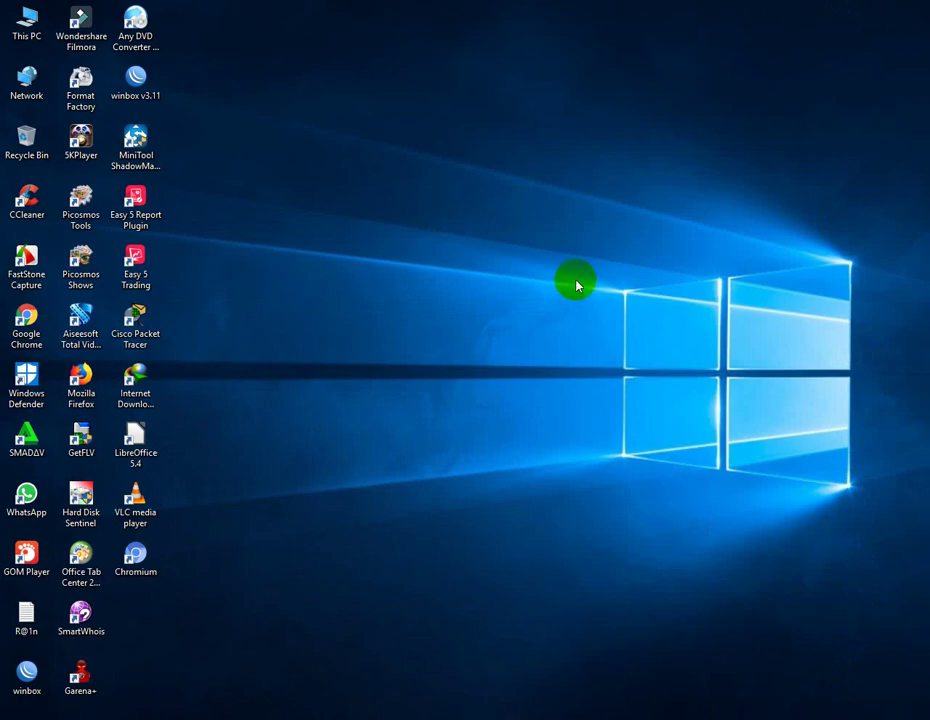
click(470, 123)
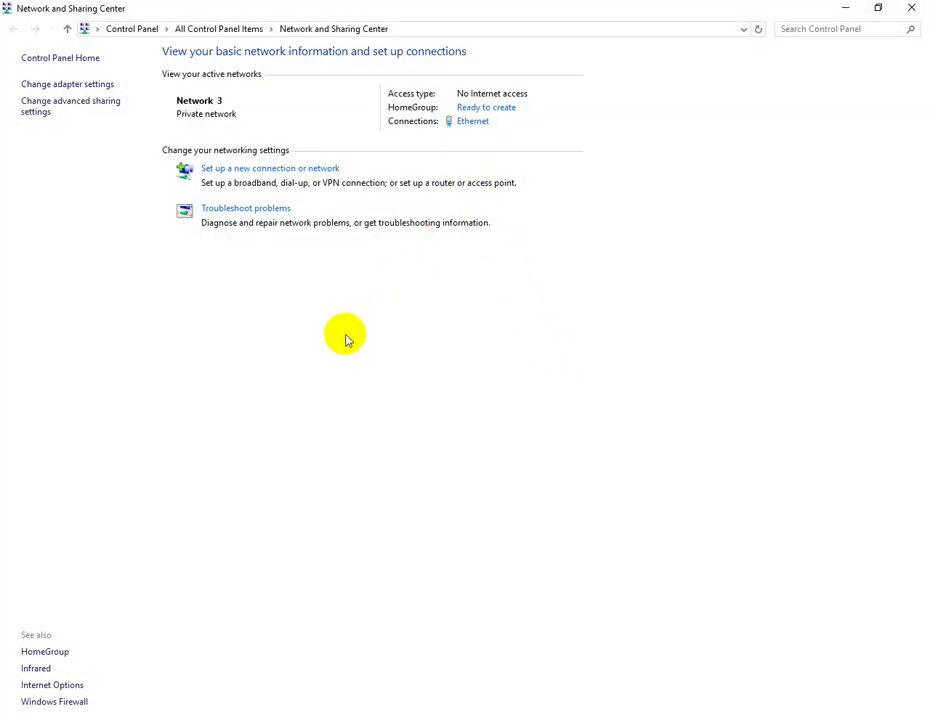
click(370, 485)
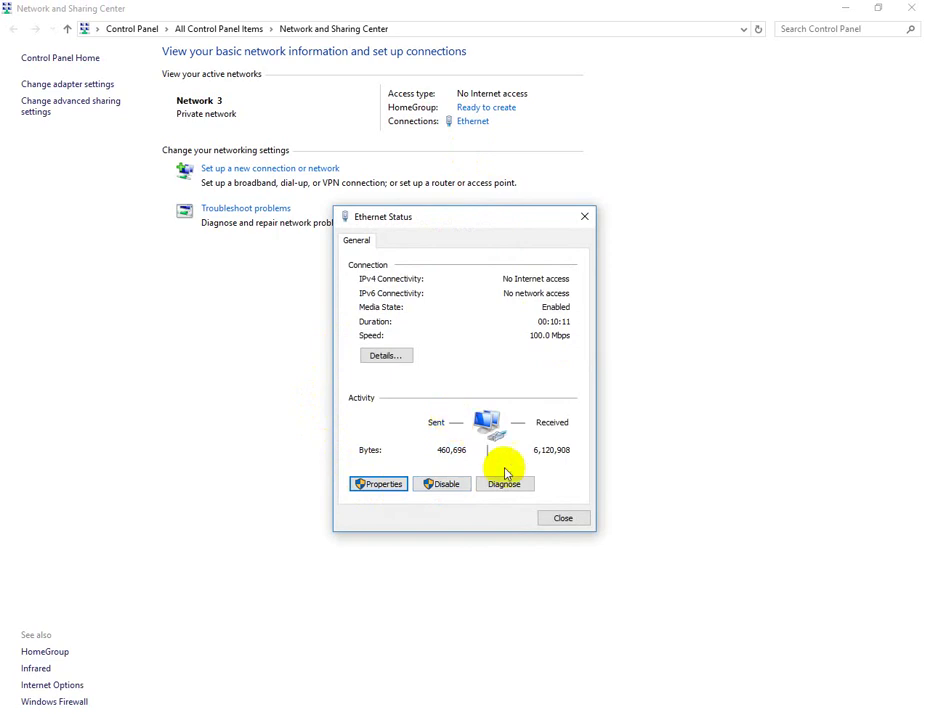
click(487, 385)
double_click(487, 385)
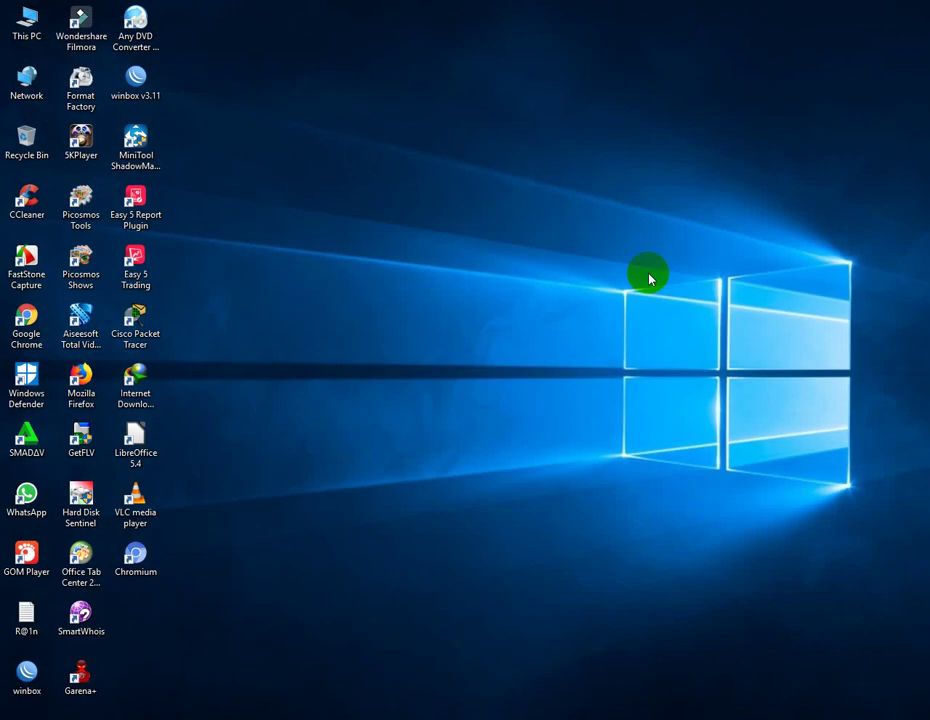
Step: Open 192.168.0.254 in Chrome, log in to the access point with the username and password, and close the spare tab
double_click(34, 331)
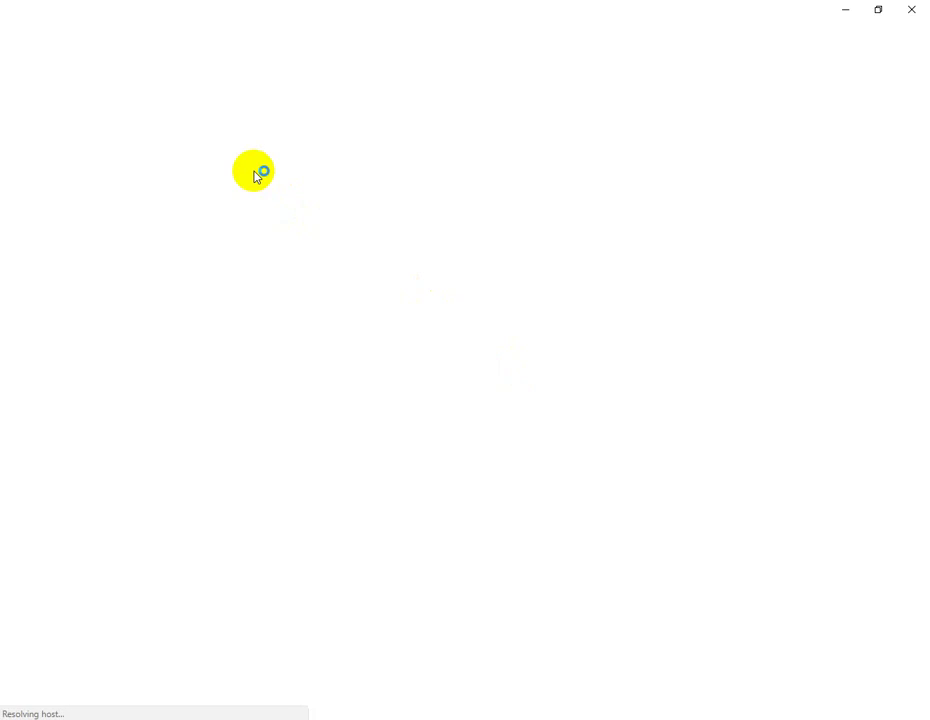
click(166, 15)
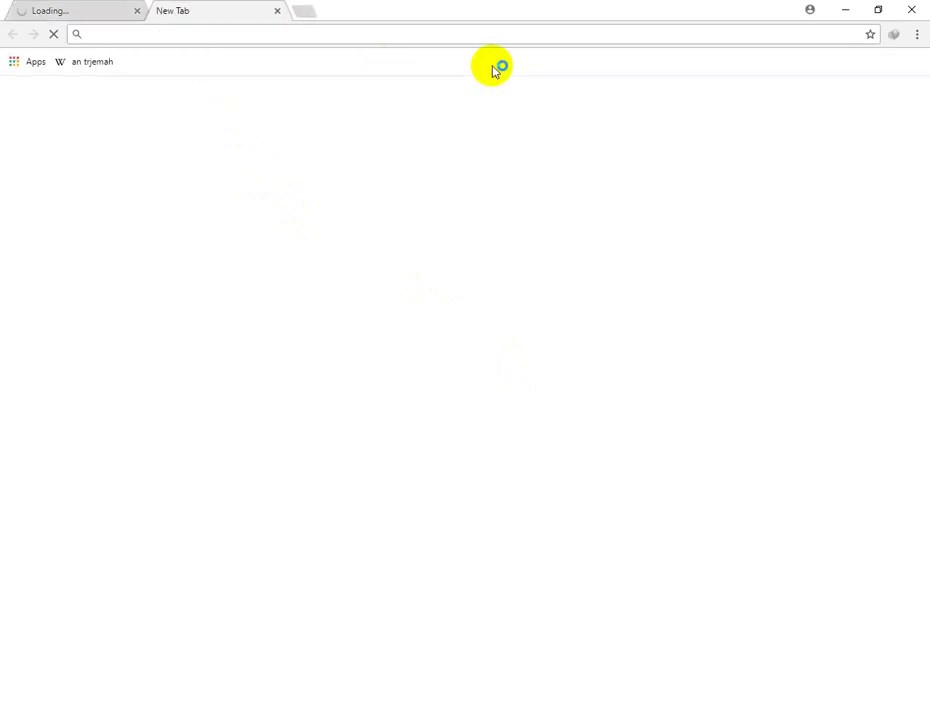
text(192)
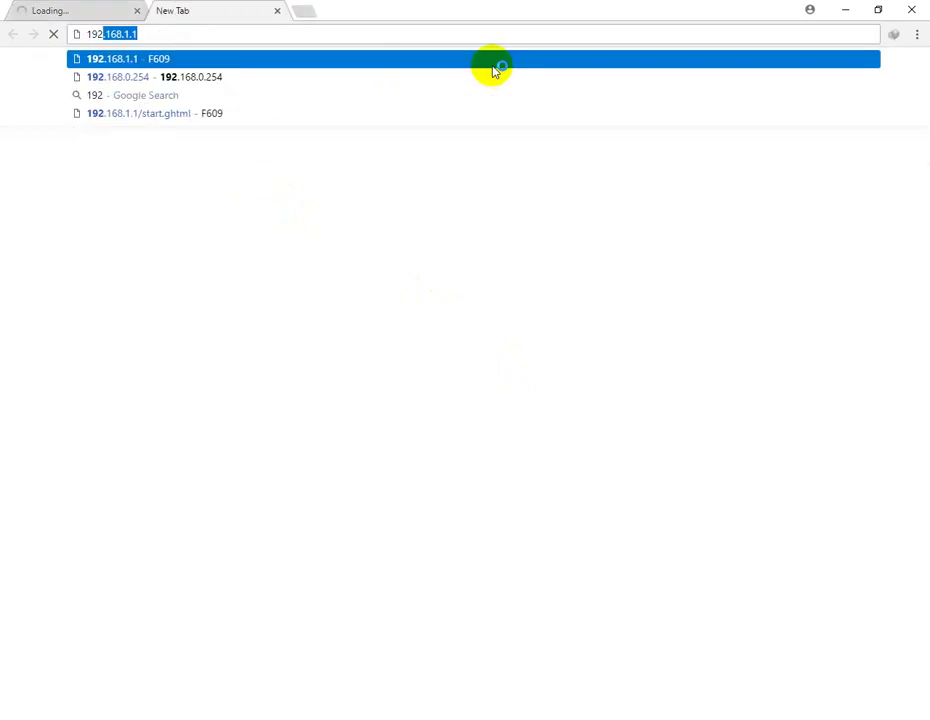
text(.168.)
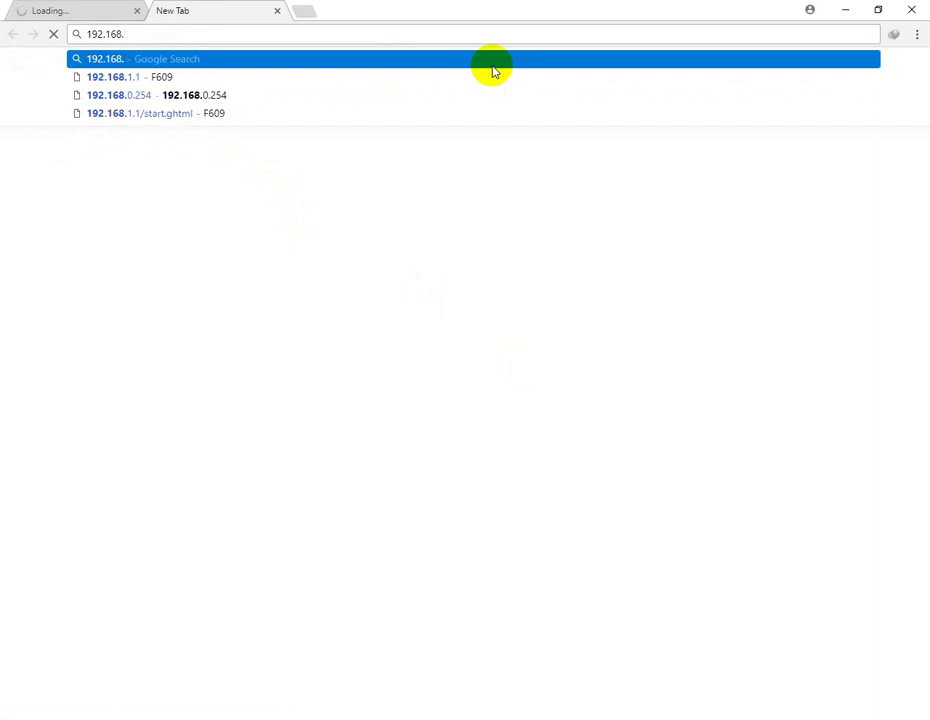
text(03)
text(5)
key(BackSpace)
key(BackSpace)
text(.25)
key(Return)
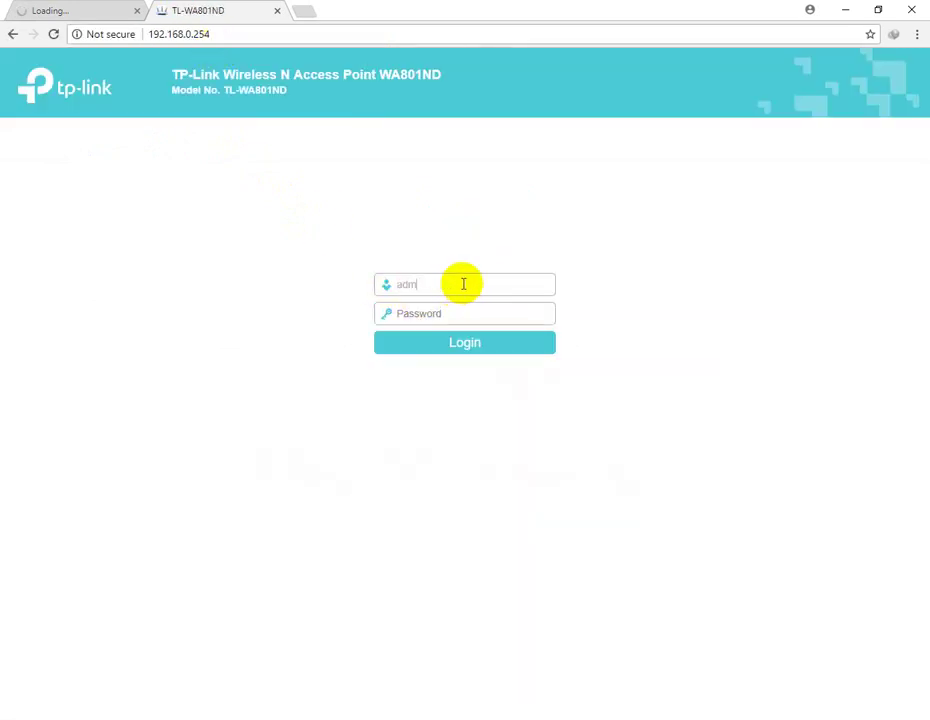
key(Return)
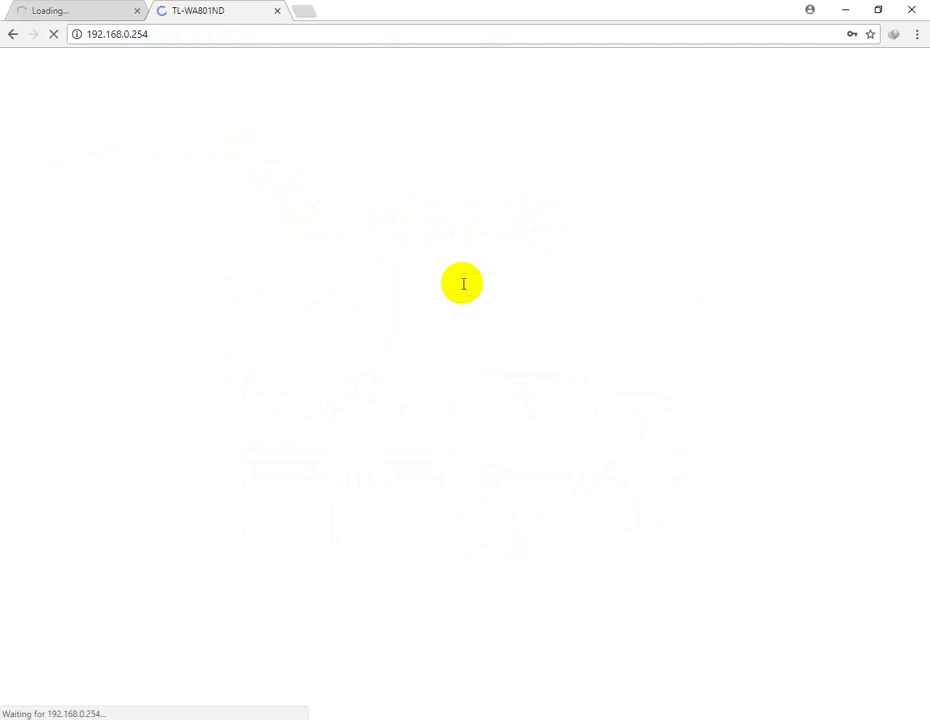
click(137, 11)
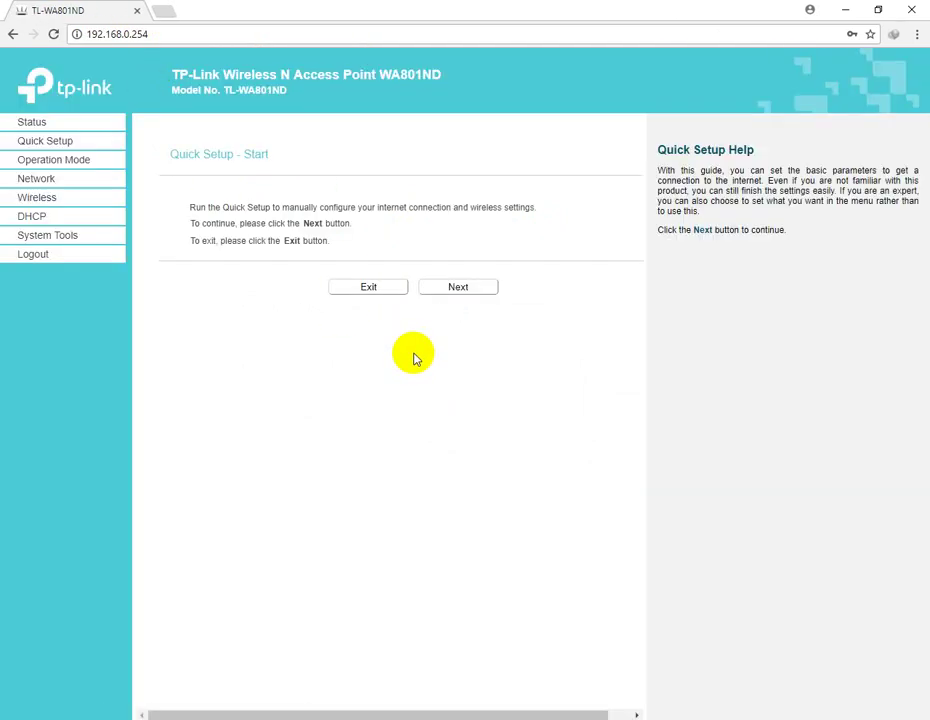
Step: Run Quick Setup in Client mode, keeping the login password, and bridge to the "Ujian Mikrotik" network with No Security
click(441, 290)
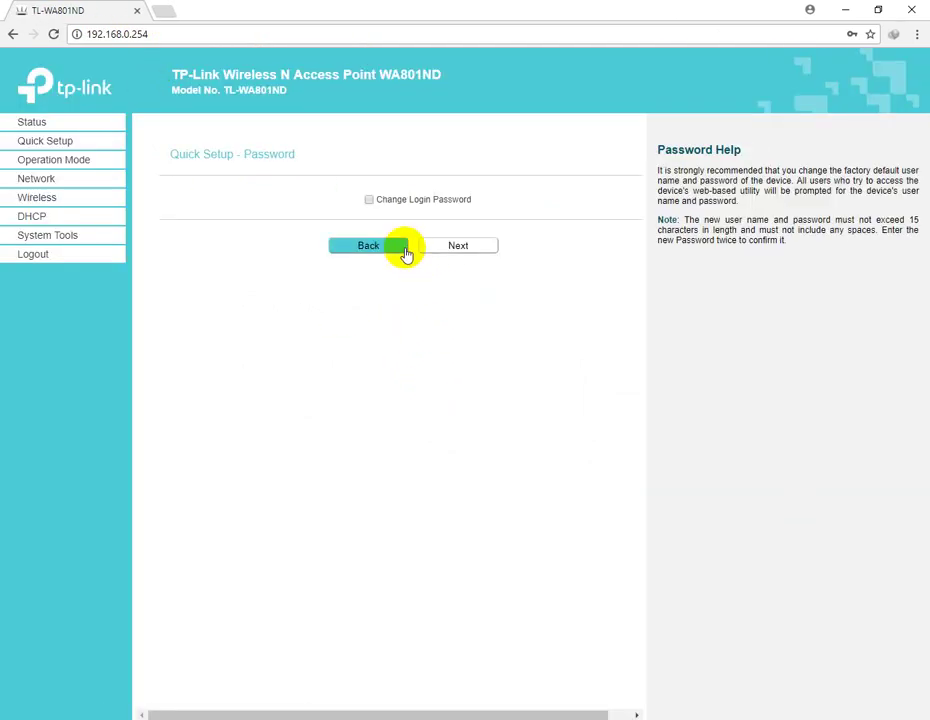
click(457, 249)
click(196, 265)
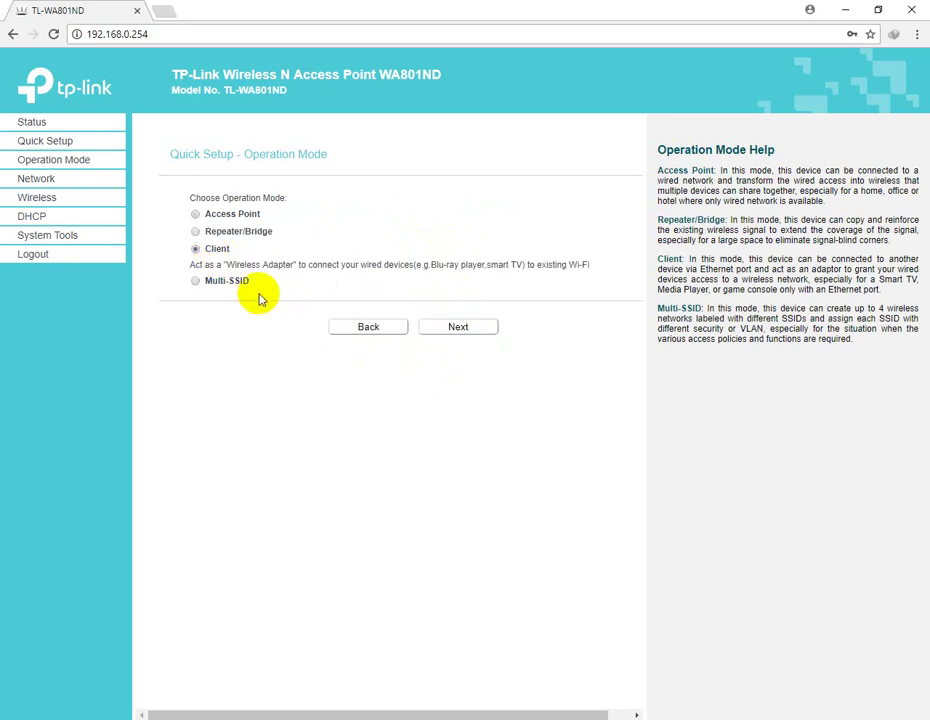
click(461, 330)
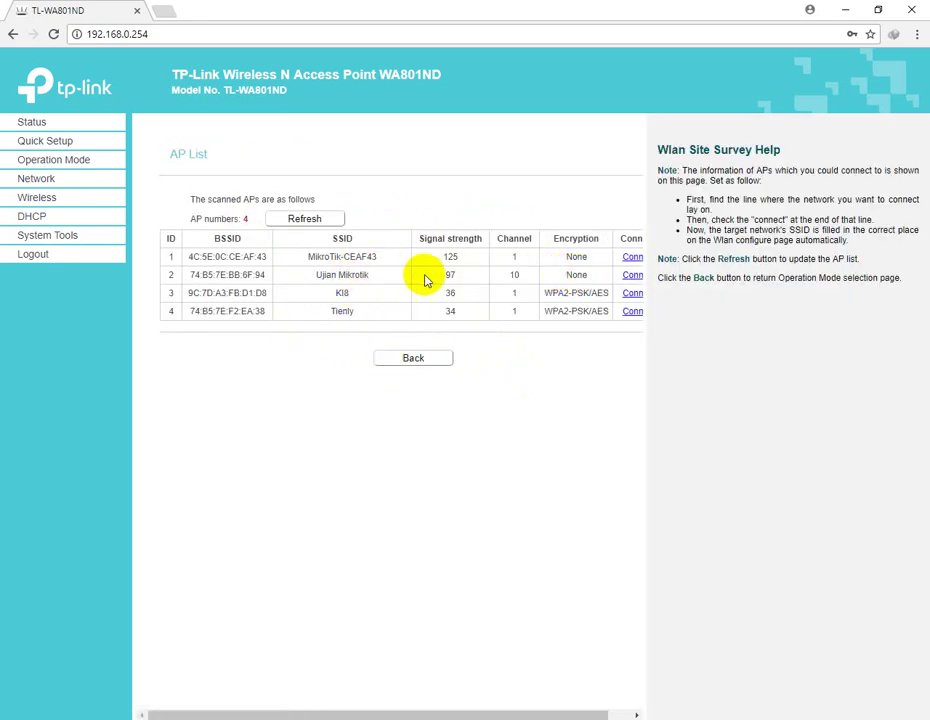
click(632, 275)
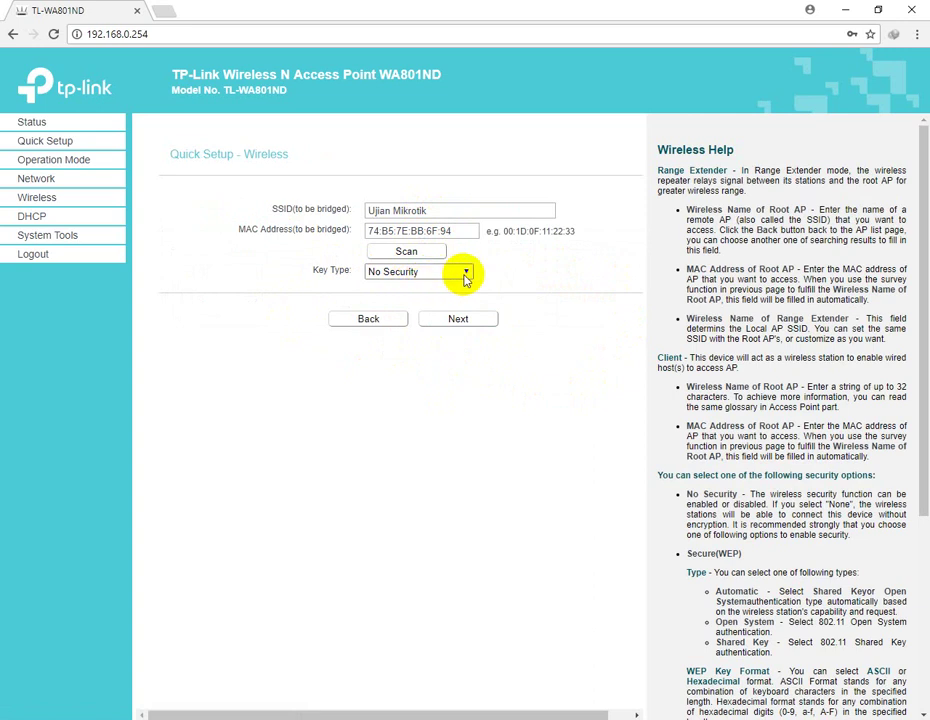
click(460, 320)
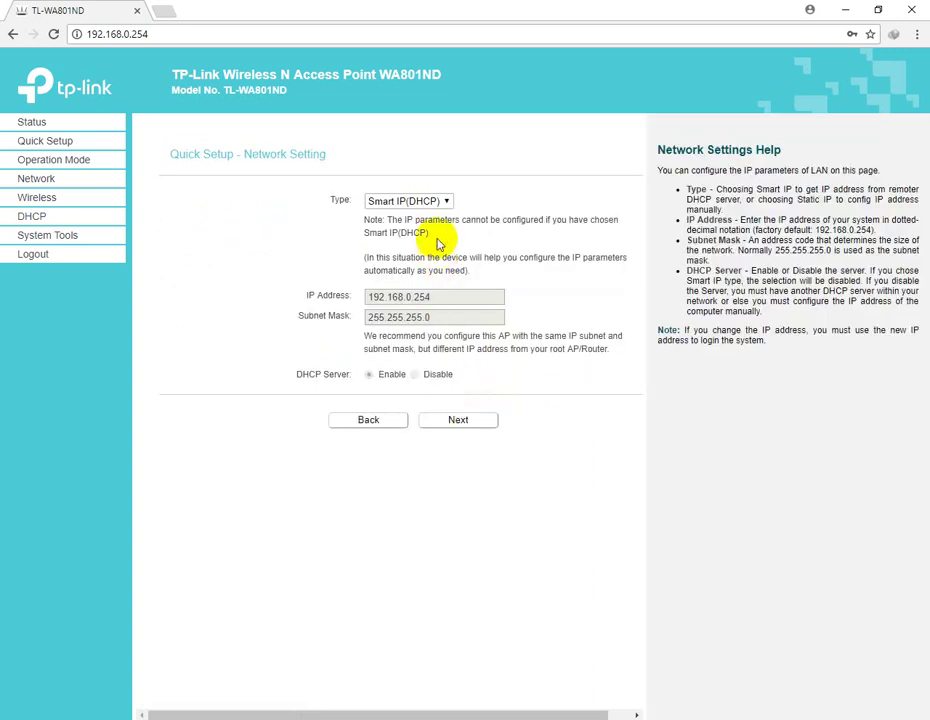
Step: Set the access point to Static IP 192.168.1.10 with the DHCP server disabled, and finish Quick Setup
click(421, 201)
click(414, 217)
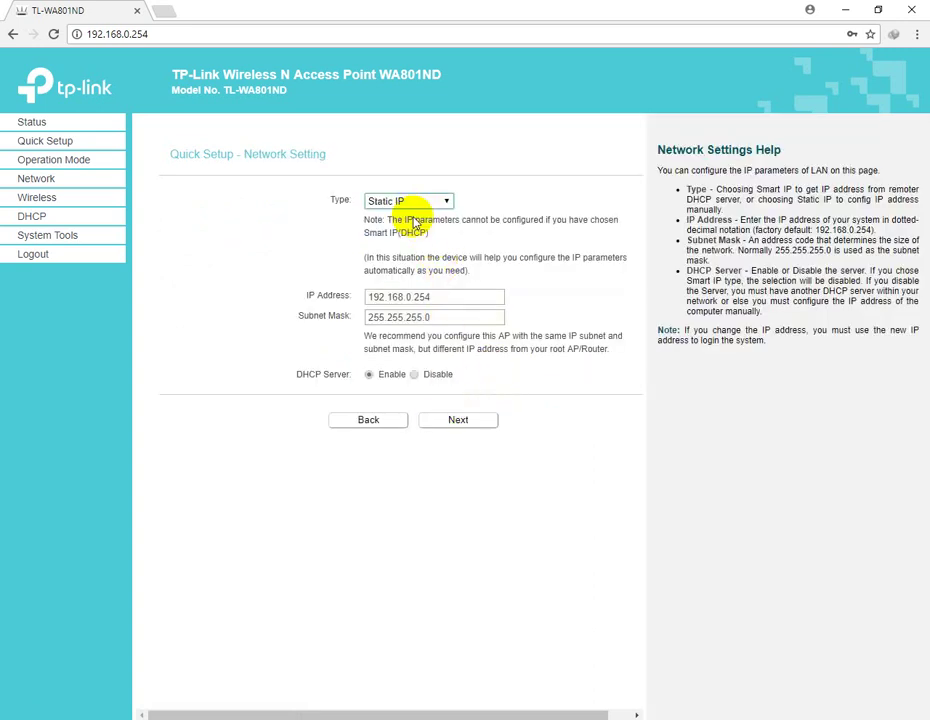
click(421, 296)
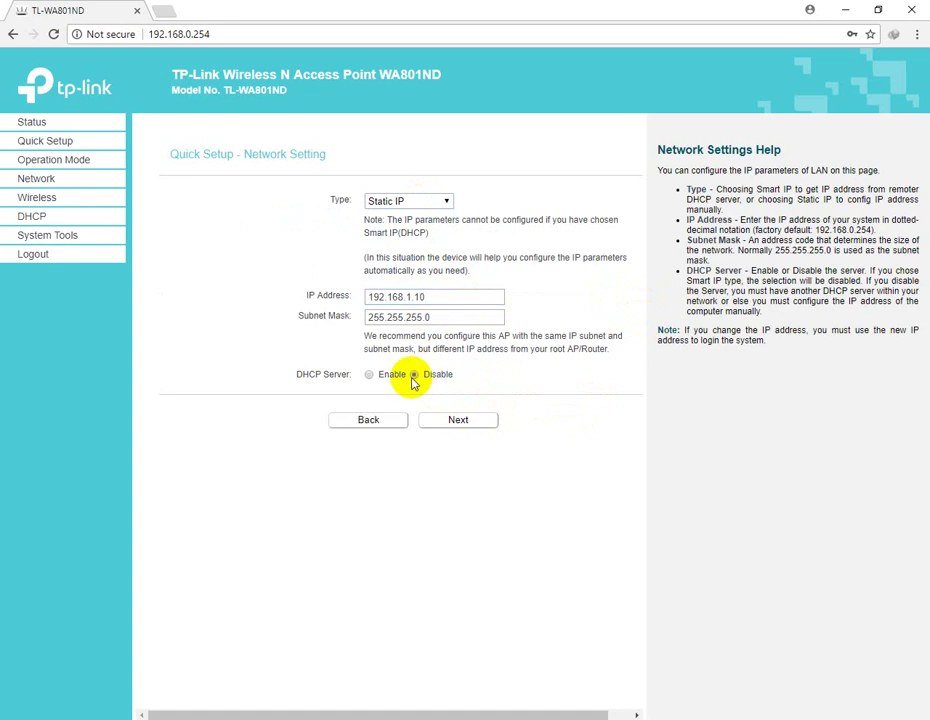
click(475, 422)
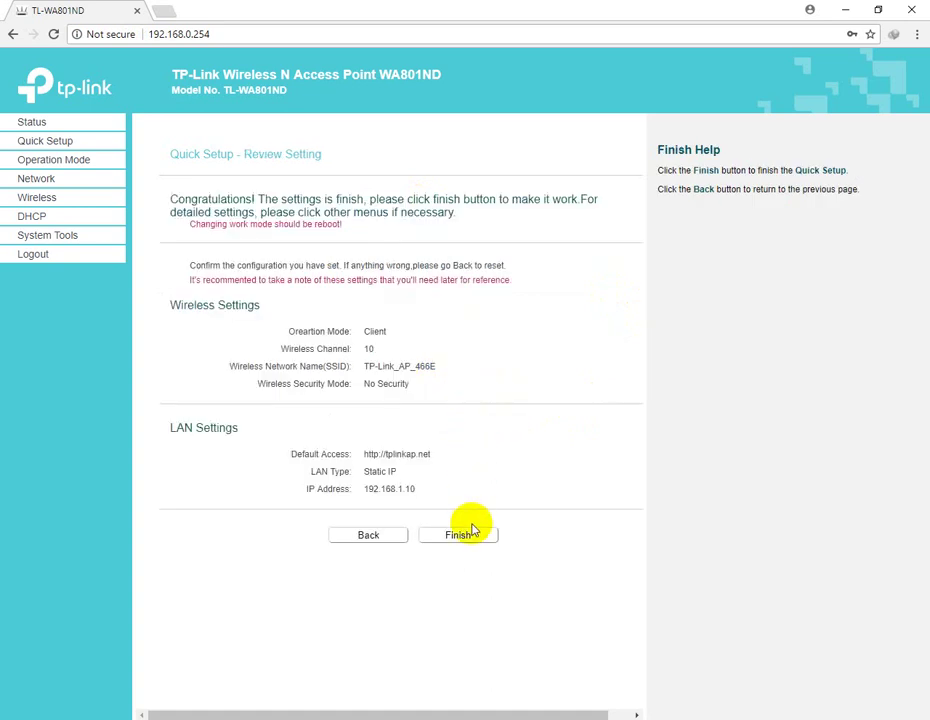
click(458, 536)
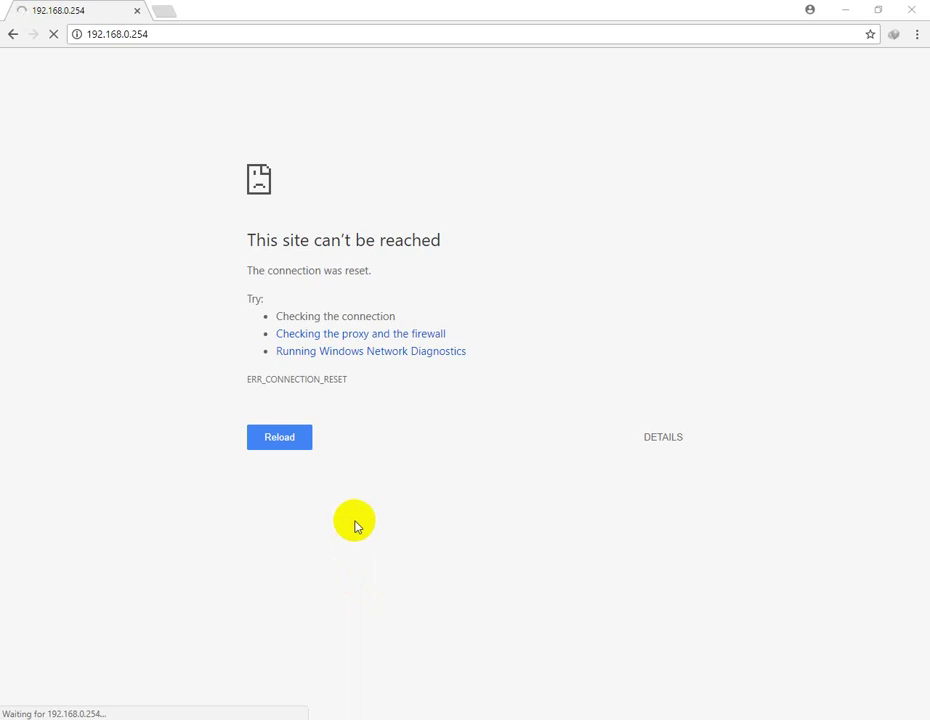
Step: Replace the old access point tab with a new one and load 192.168.1.10 in it
click(167, 12)
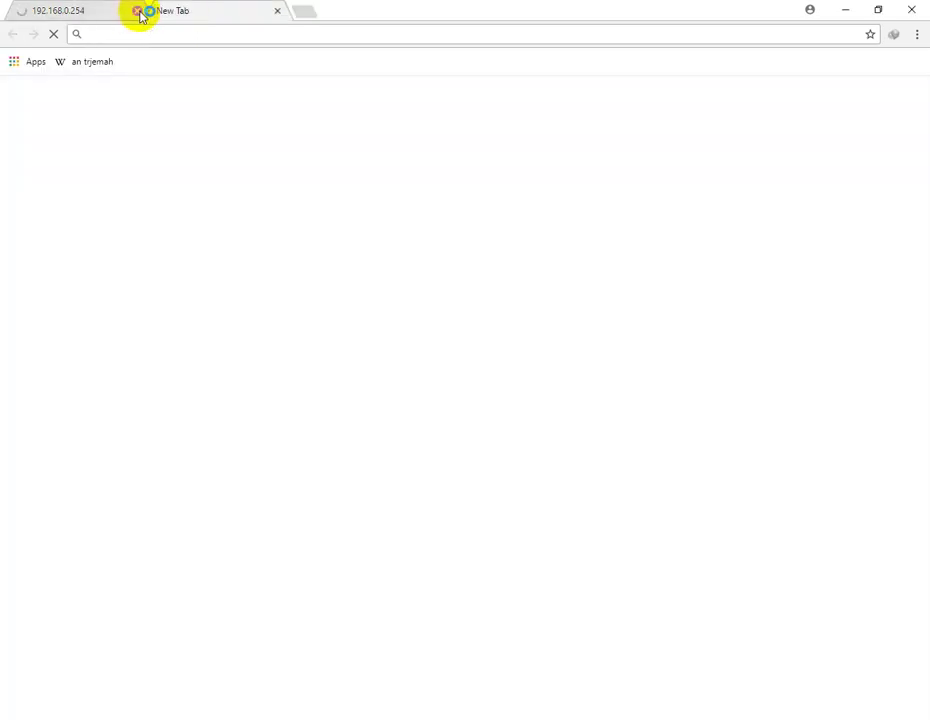
click(137, 10)
text(192.)
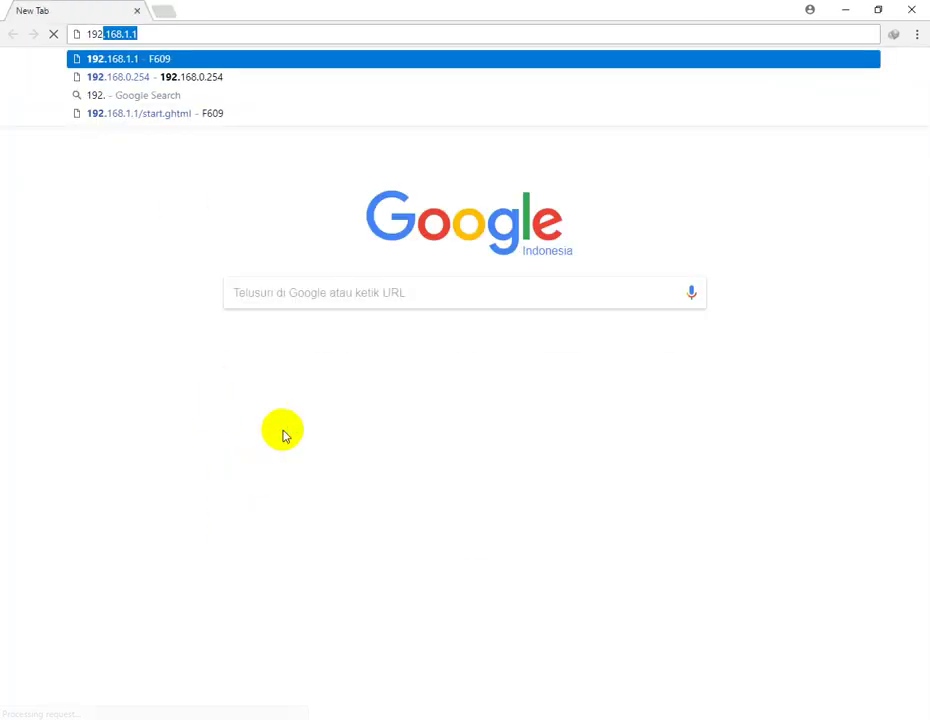
text(168.1.10)
key(Return)
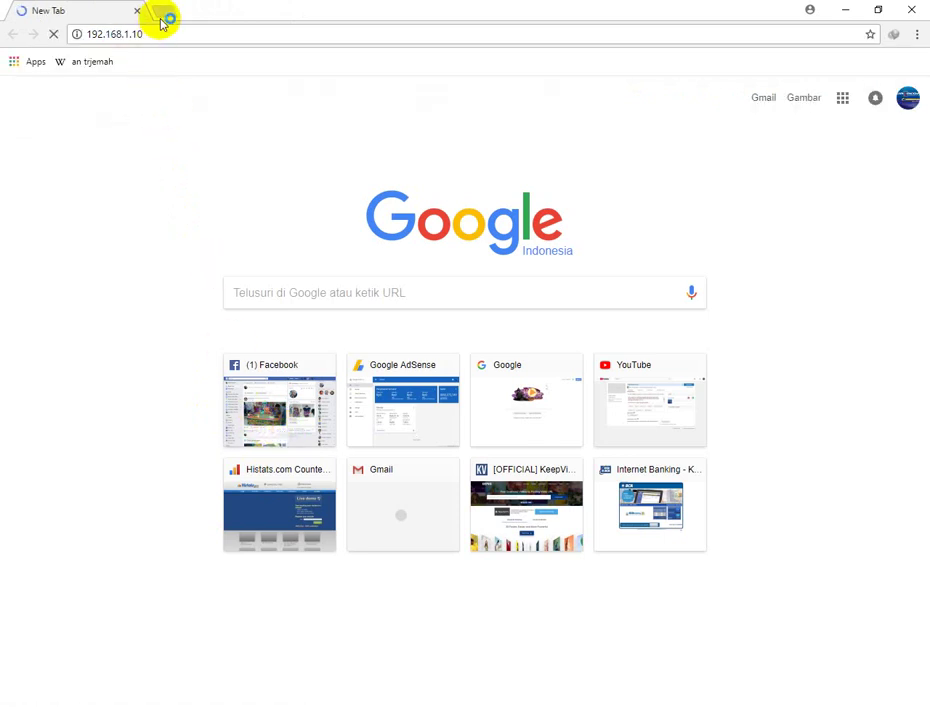
key(ctrl+t)
text(fa)
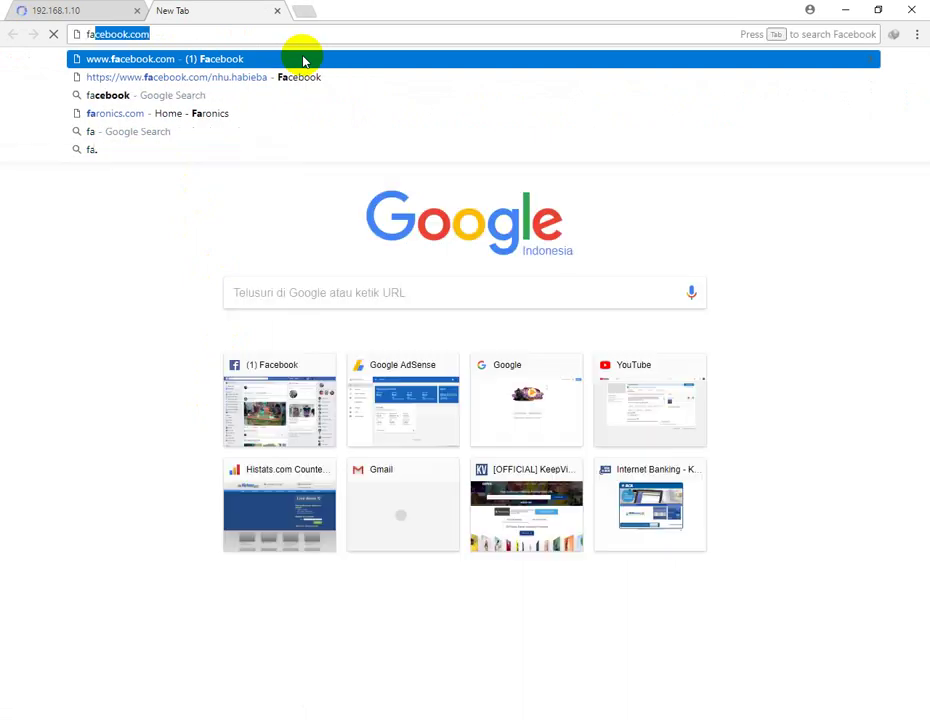
click(303, 60)
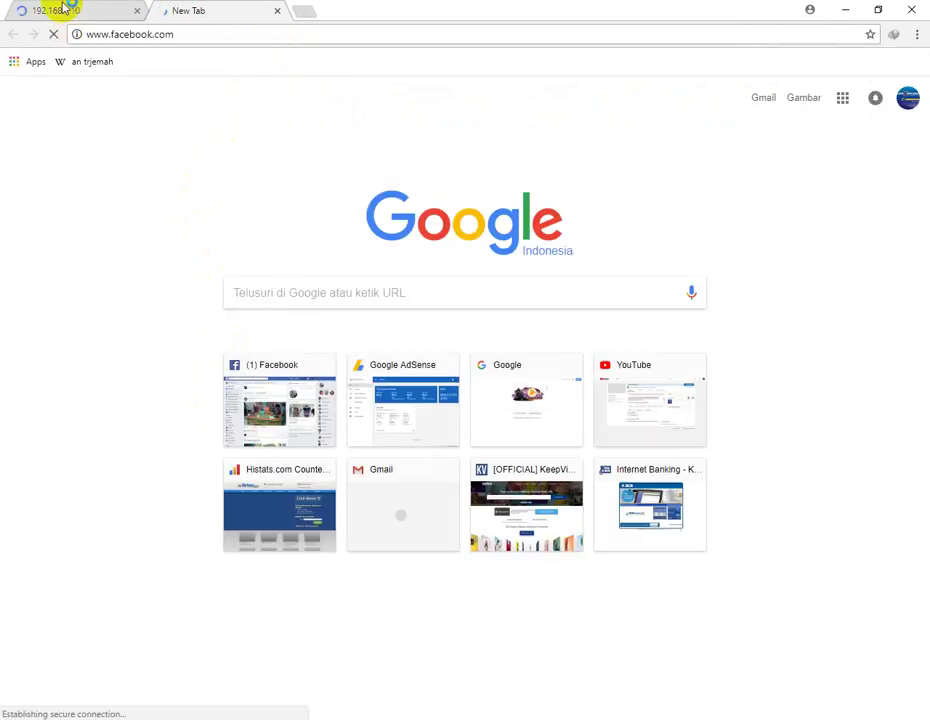
click(66, 9)
click(218, 10)
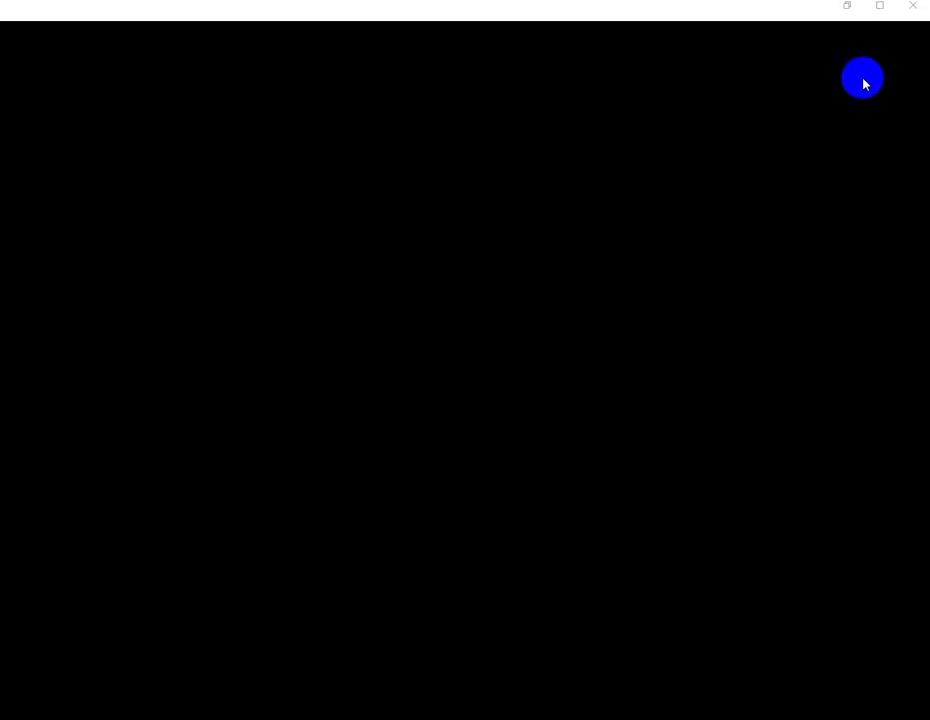
click(849, 6)
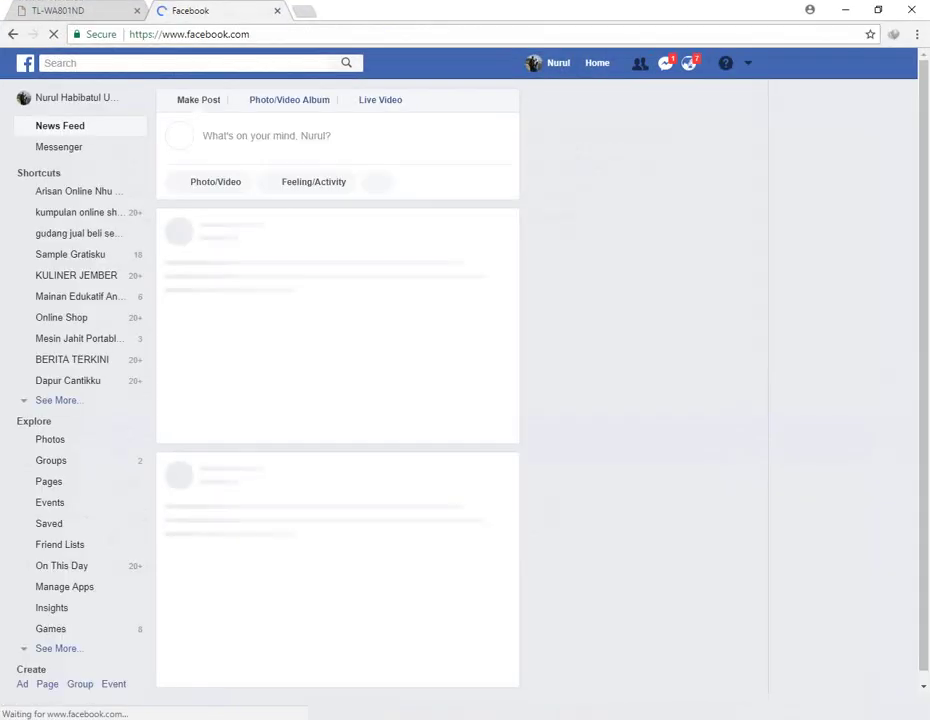
Step: Switch to the Notepad++ address plan and review the access point client and Mikrotik ether1 lines
click(102, 714)
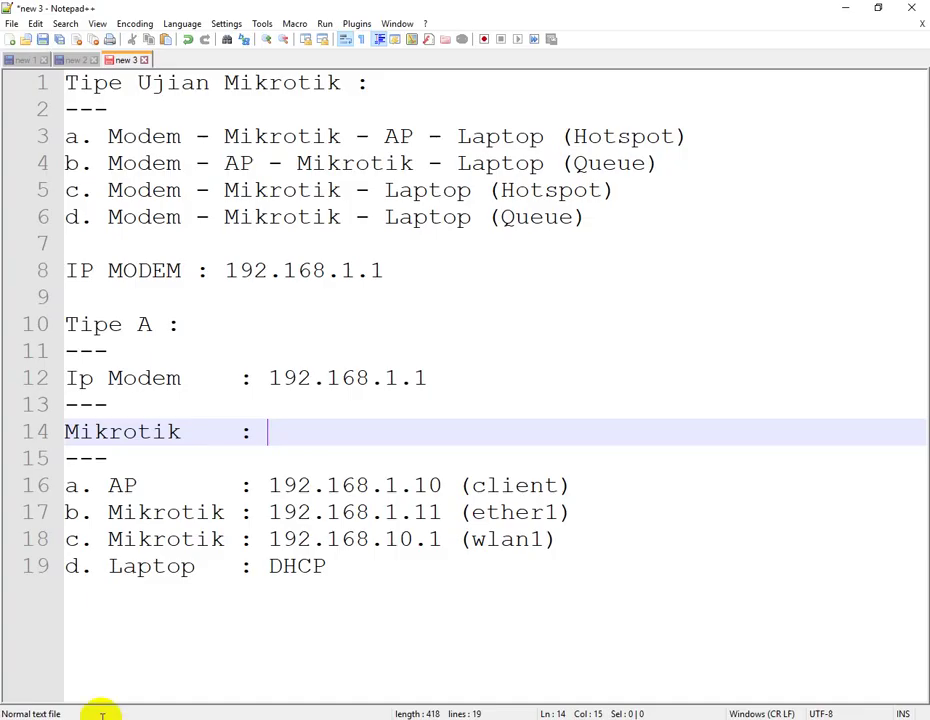
click(300, 487)
click(427, 487)
click(562, 486)
click(280, 486)
click(195, 487)
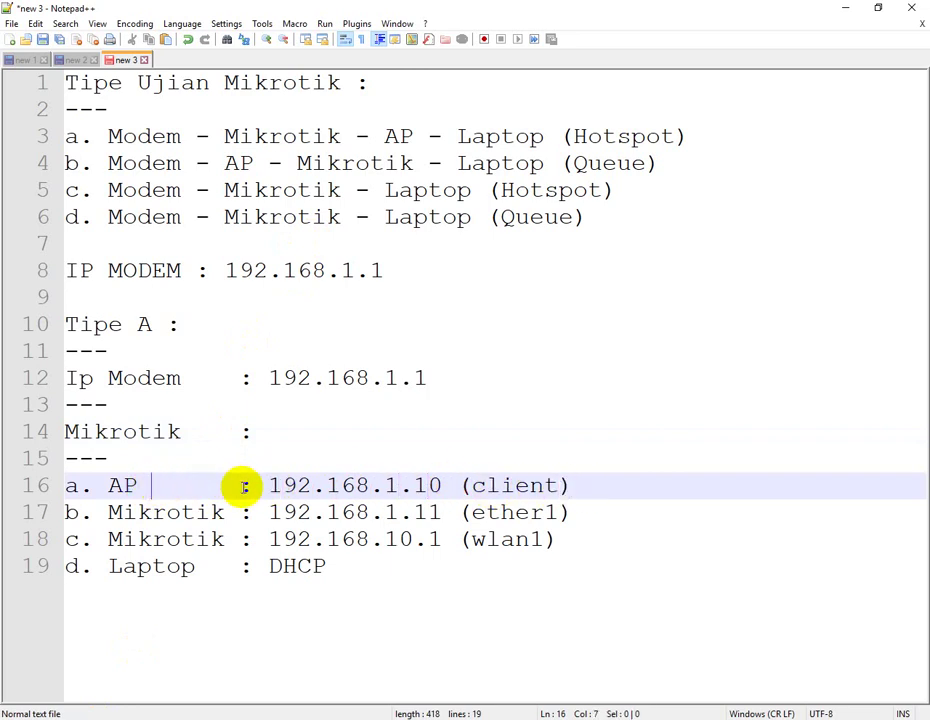
click(478, 512)
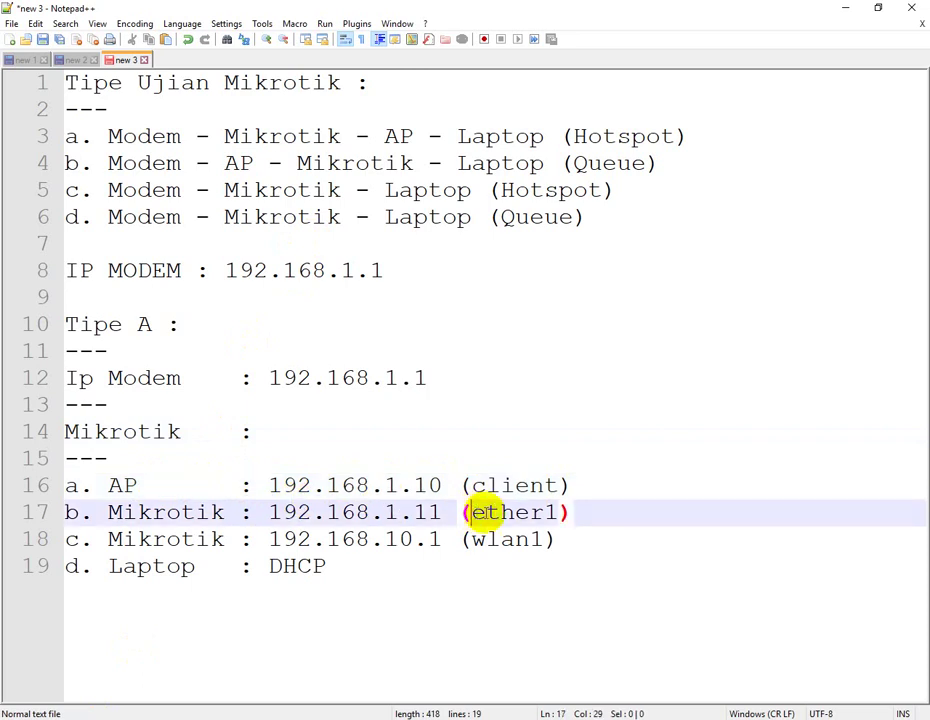
click(328, 512)
click(236, 513)
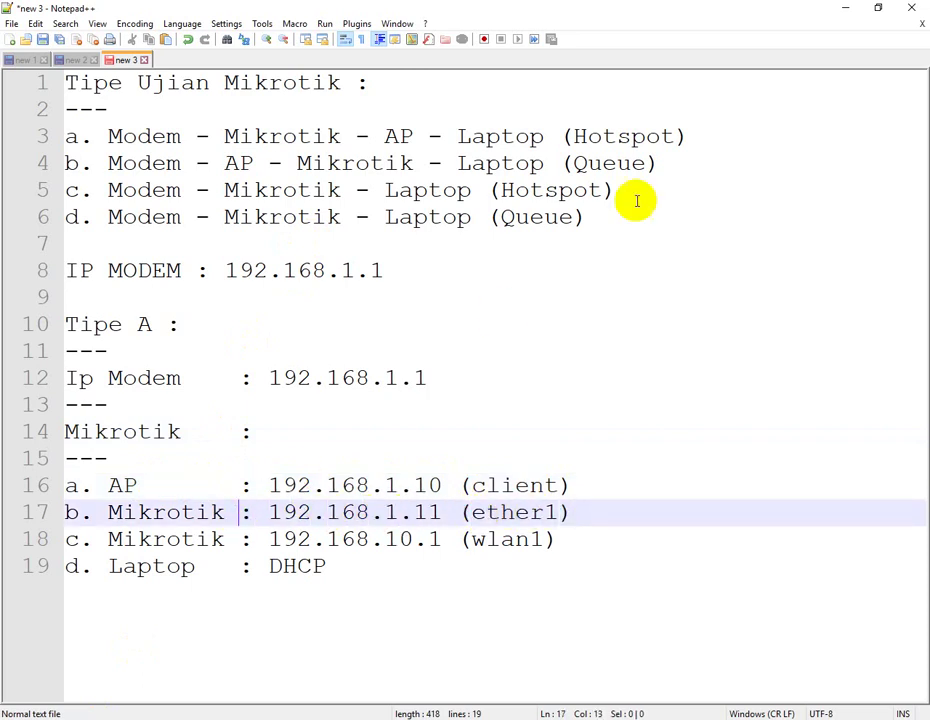
Step: Put the address plan away, close the Facebook tab, and close Chrome
click(848, 8)
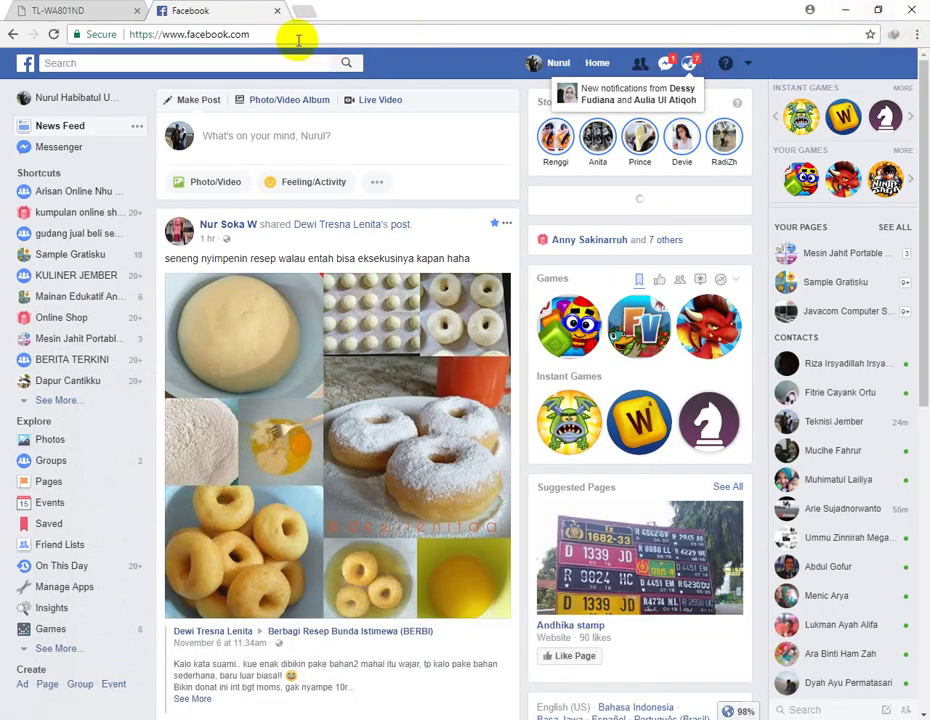
click(275, 12)
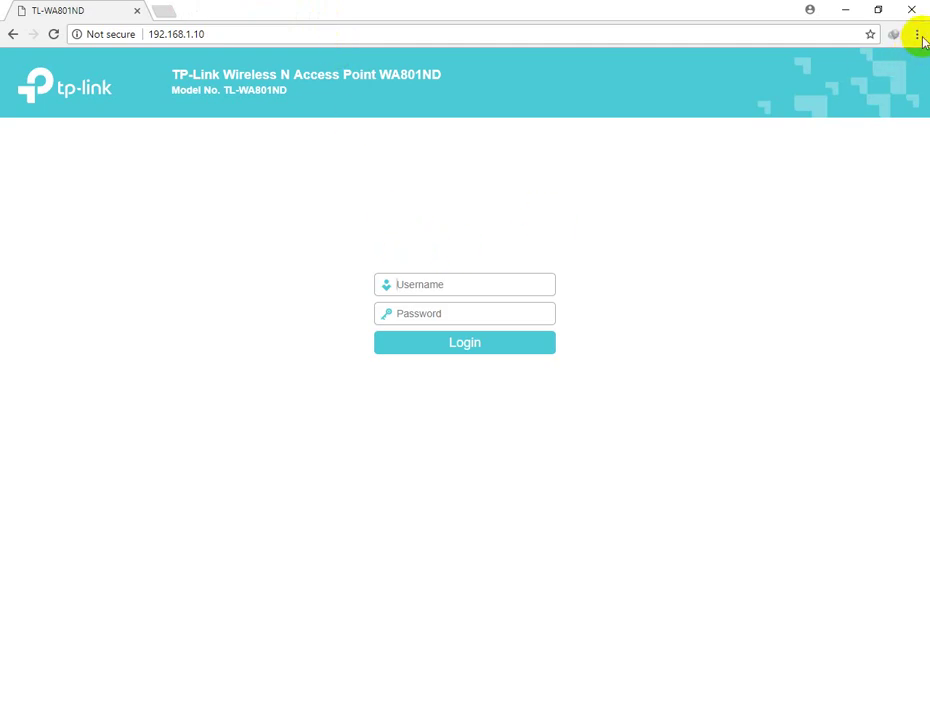
click(911, 9)
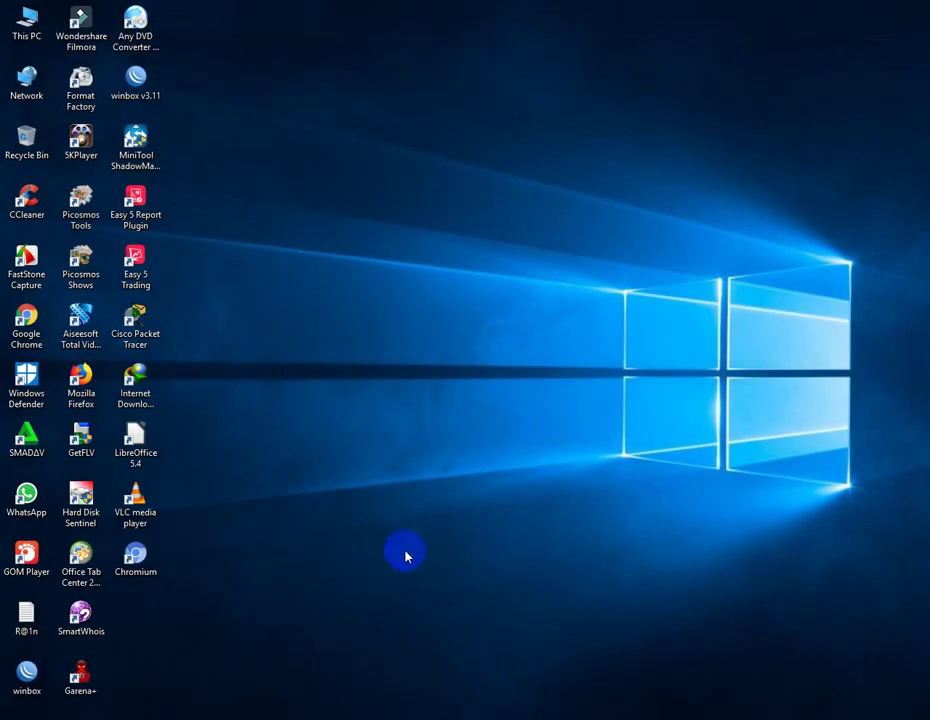
Step: Start WinBox v3.11 and look for the router among the managed and neighboring devices
double_click(135, 80)
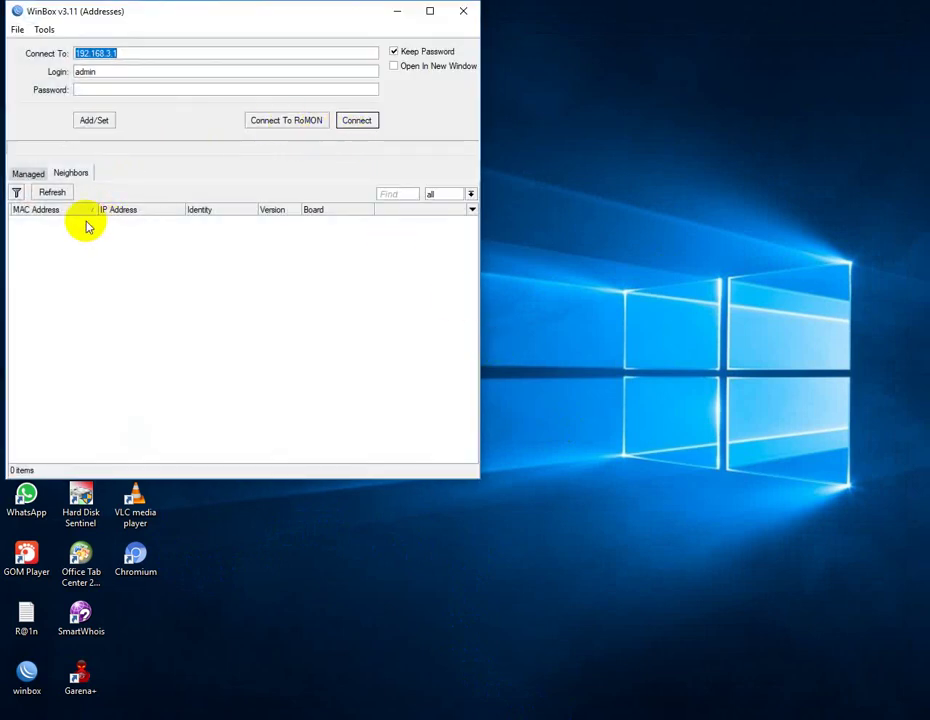
click(30, 176)
click(68, 174)
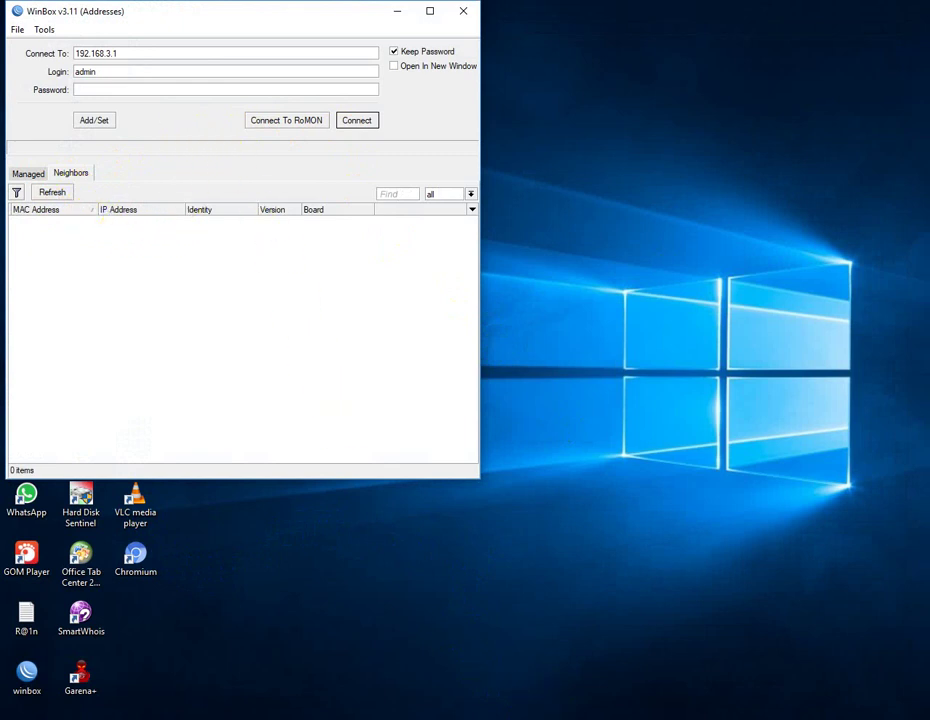
key(super+d)
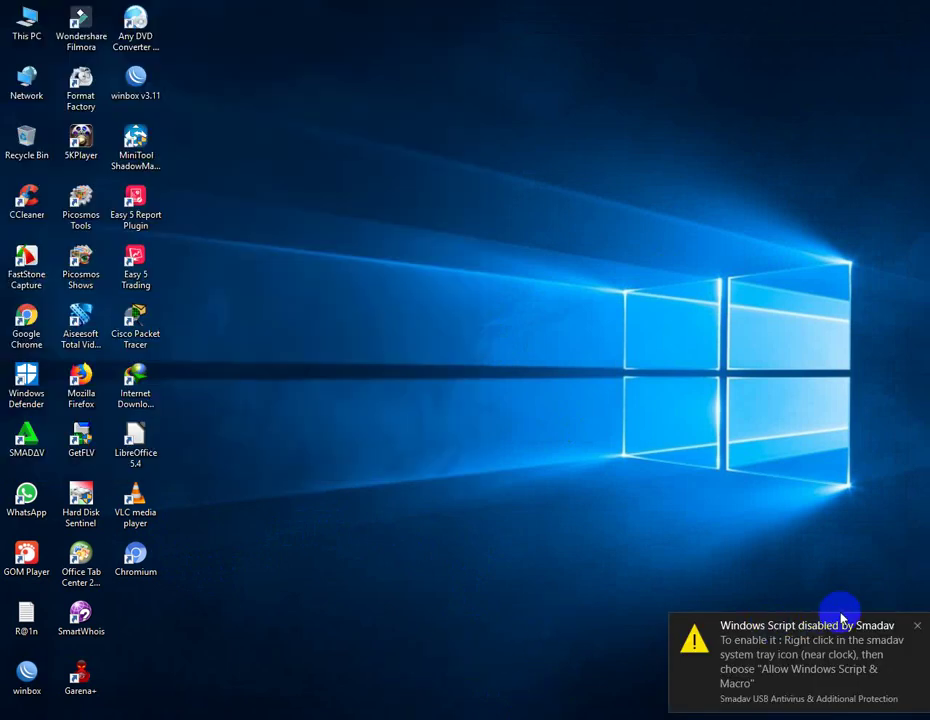
click(915, 627)
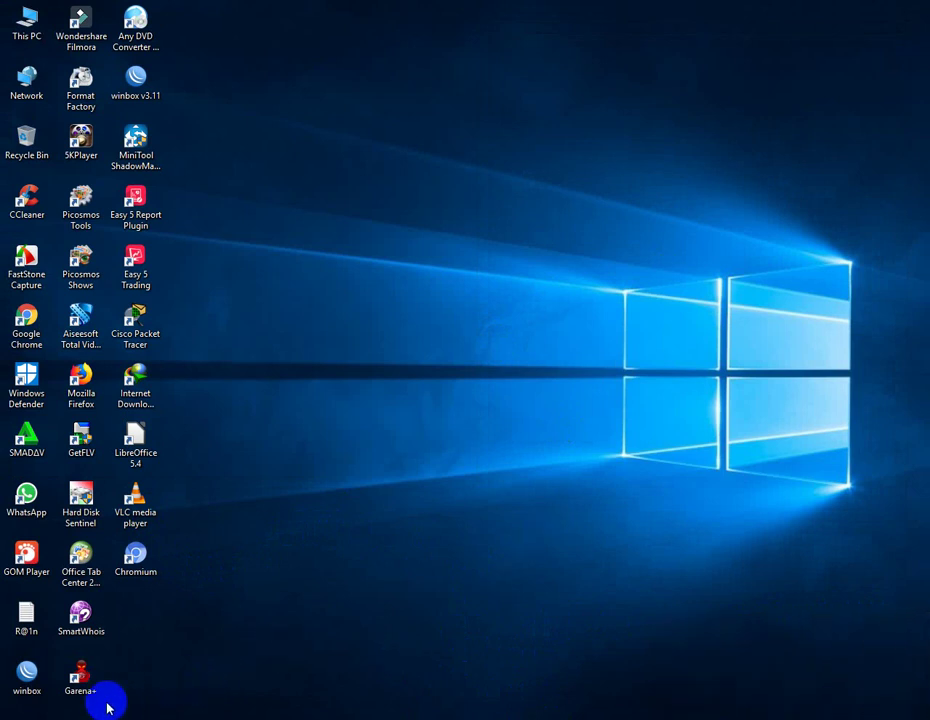
Step: Launch WinBox v3.11, connect to neighbor router 4C:5E:0C:CE:AF:40 as admin, and maximize the session window
click(140, 97)
double_click(138, 82)
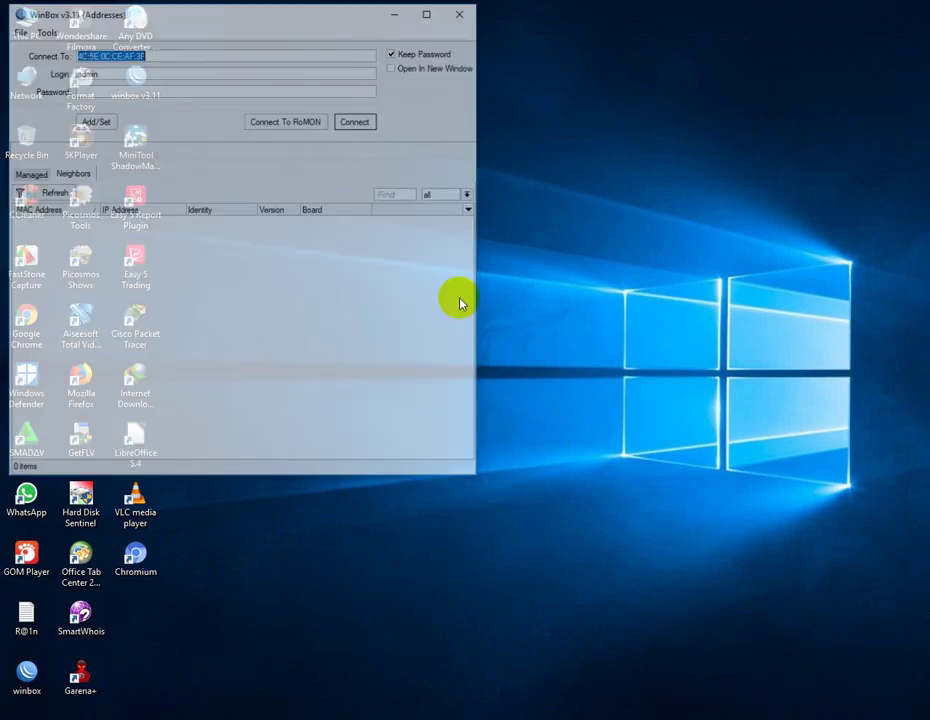
click(66, 220)
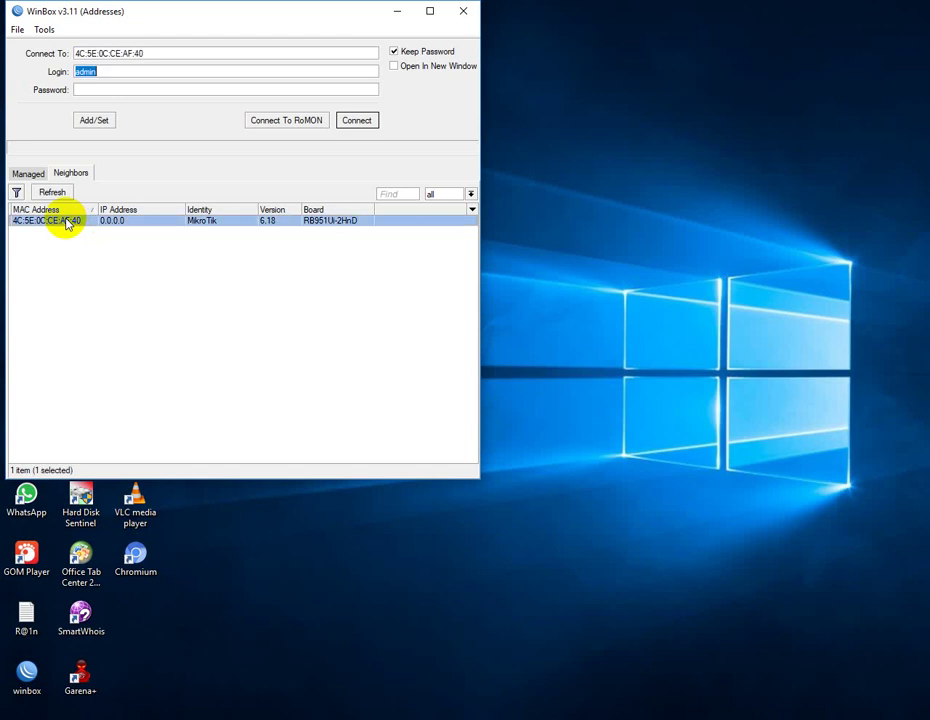
click(357, 120)
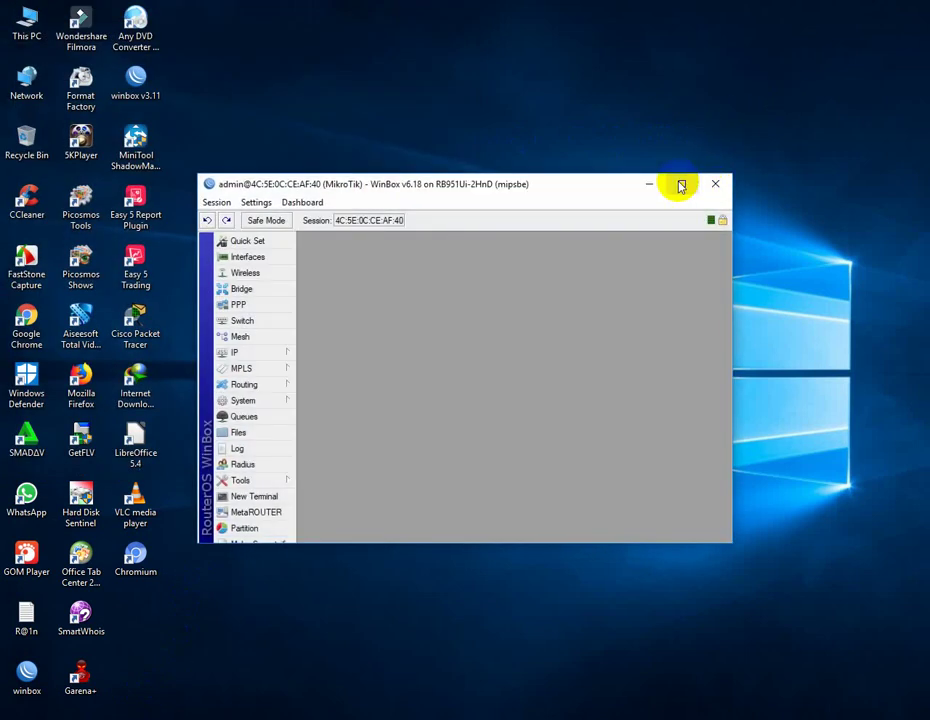
click(681, 186)
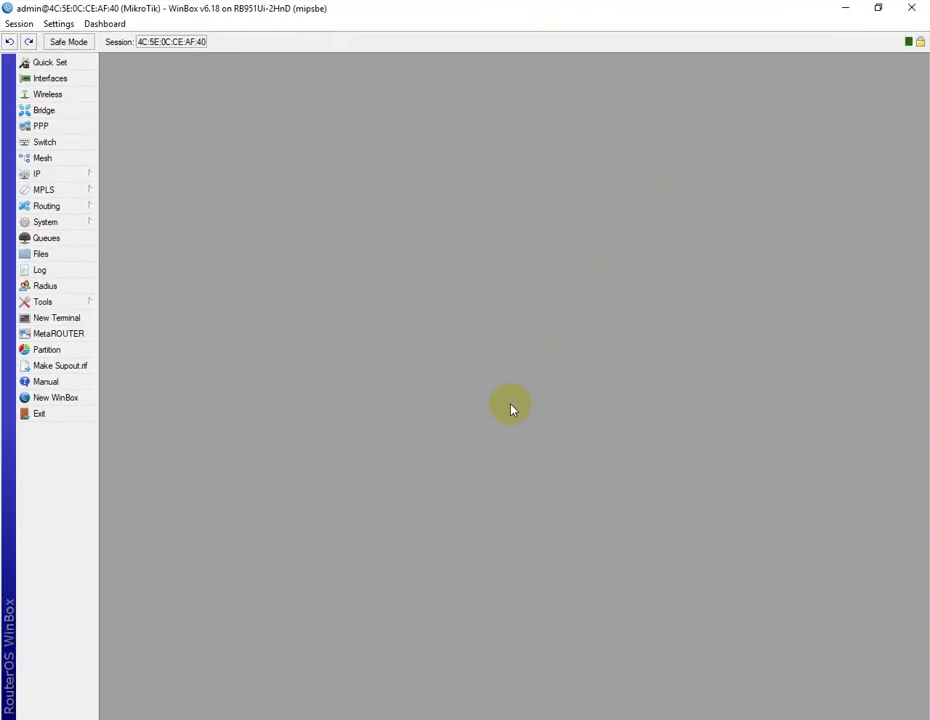
Step: Return to the Notepad++ address plan and review the Type A modem and access point lines
key(super+d)
key(alt+Tab)
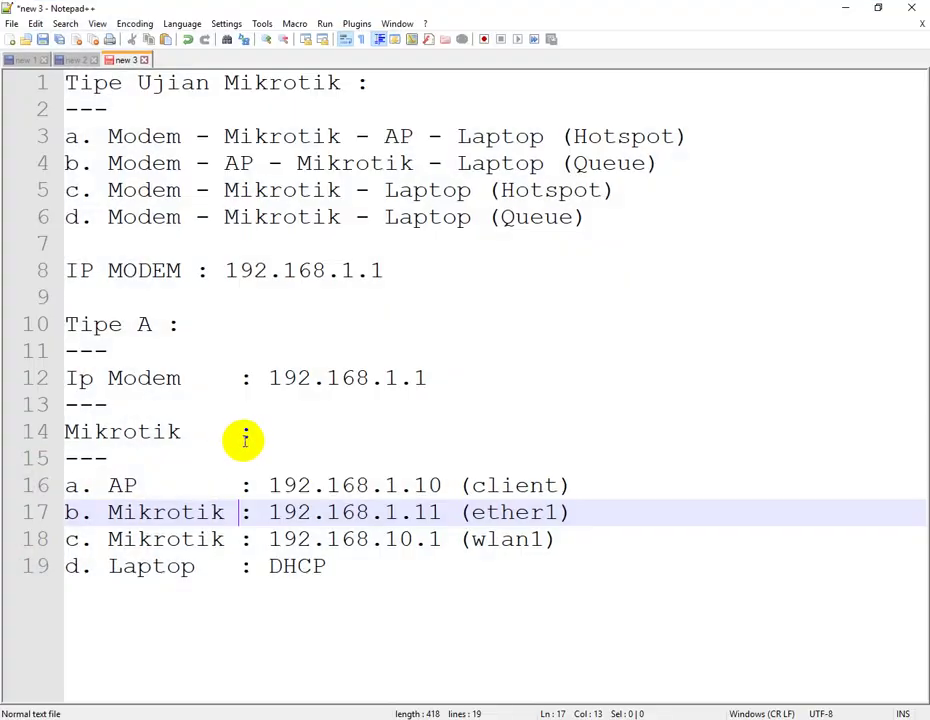
click(163, 378)
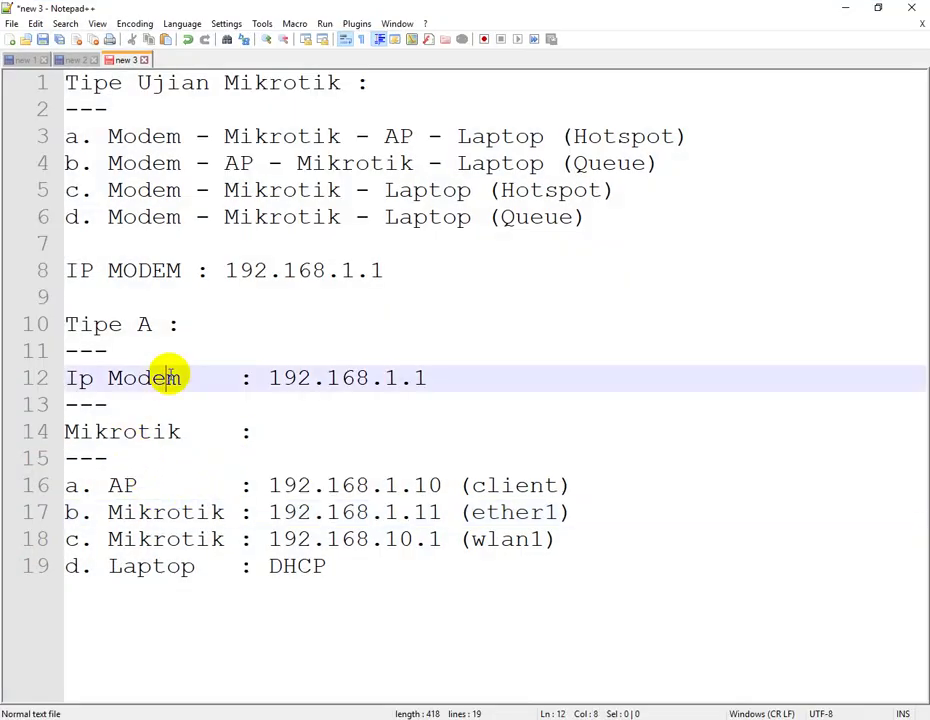
click(136, 486)
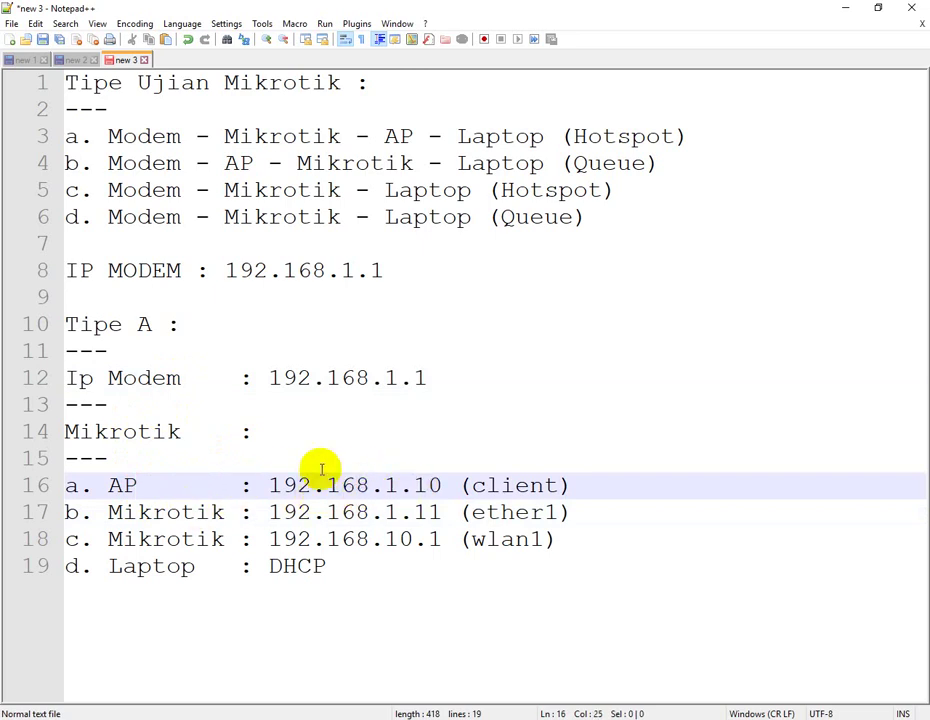
click(142, 485)
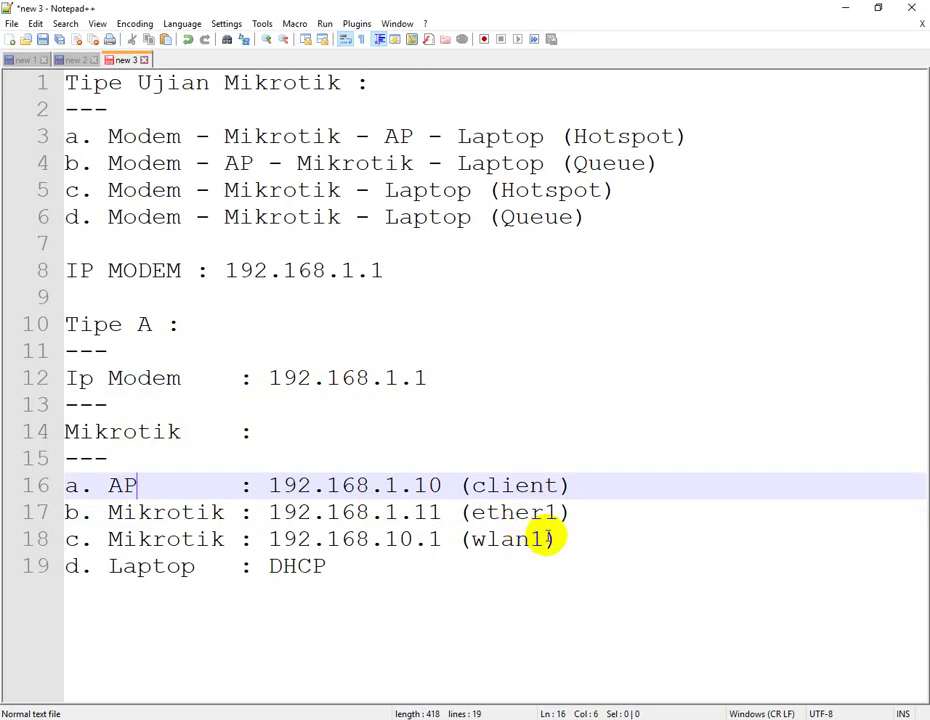
click(652, 521)
key(Return)
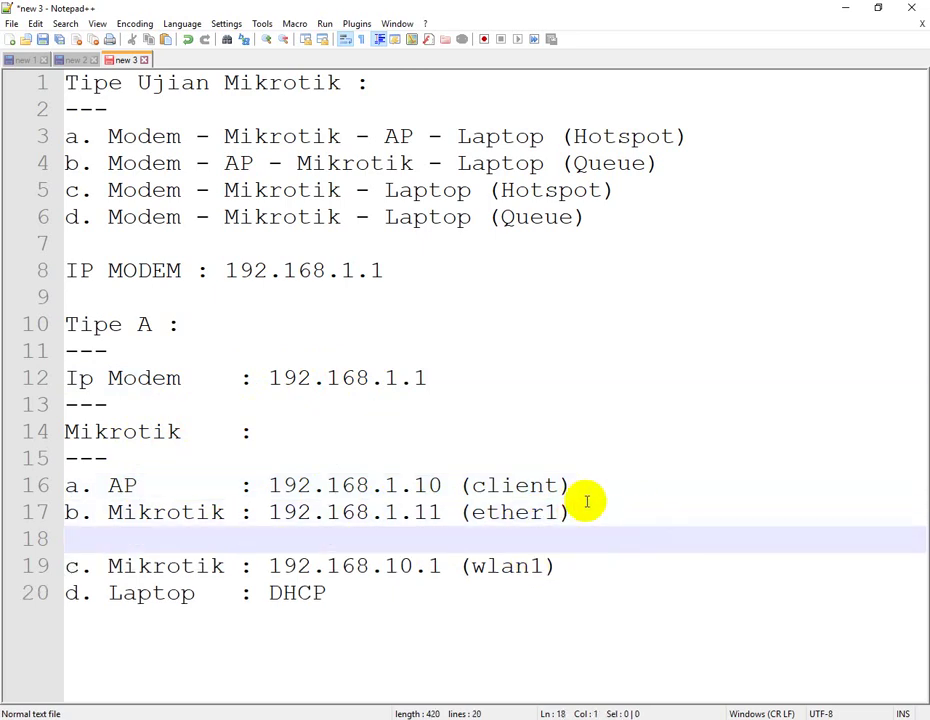
text(c)
key(BackSpace)
key(BackSpace)
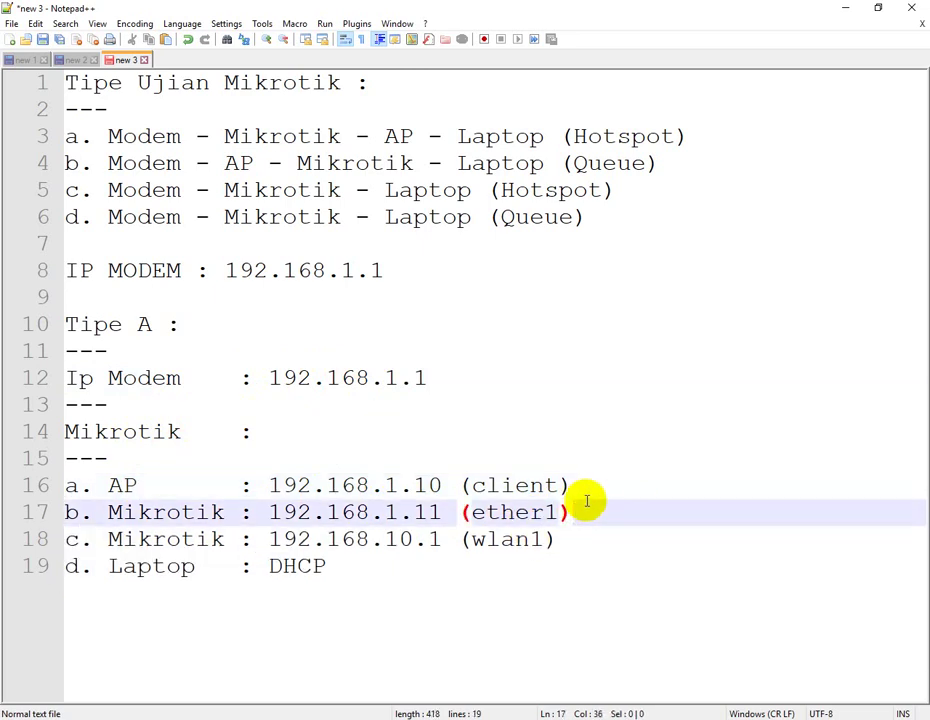
key(Down)
key(Up)
Step: Close the disconnected WinBox session, relaunch WinBox v3.11, and connect to neighbor router 4C:5E:0C:CE:AF:40 as admin in a maximized window
key(alt+Tab)
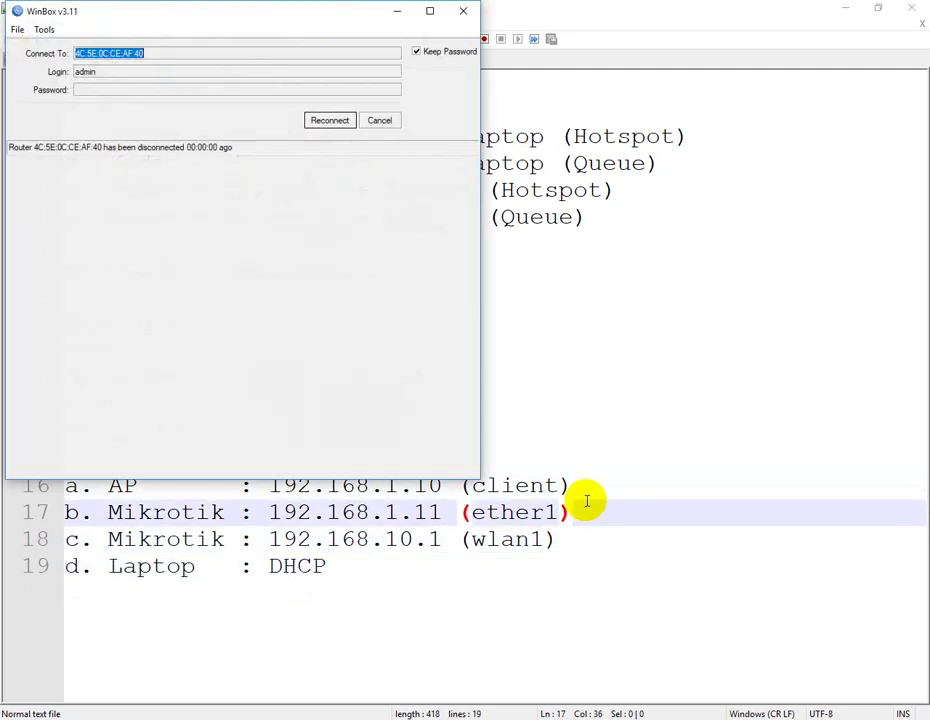
click(465, 10)
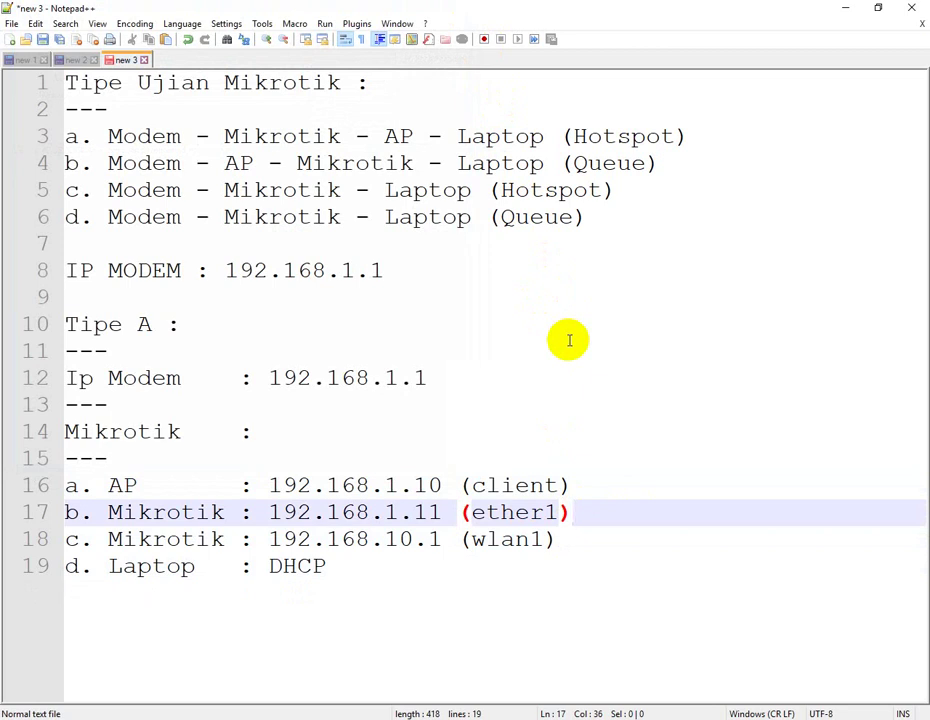
click(569, 536)
click(845, 8)
click(145, 77)
double_click(145, 77)
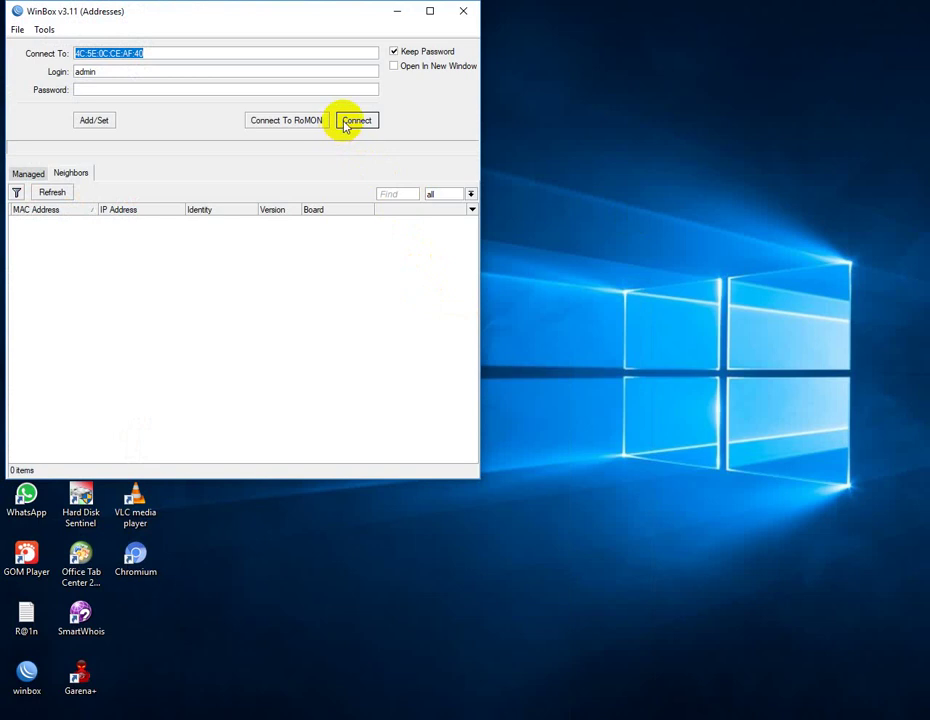
click(46, 221)
click(356, 120)
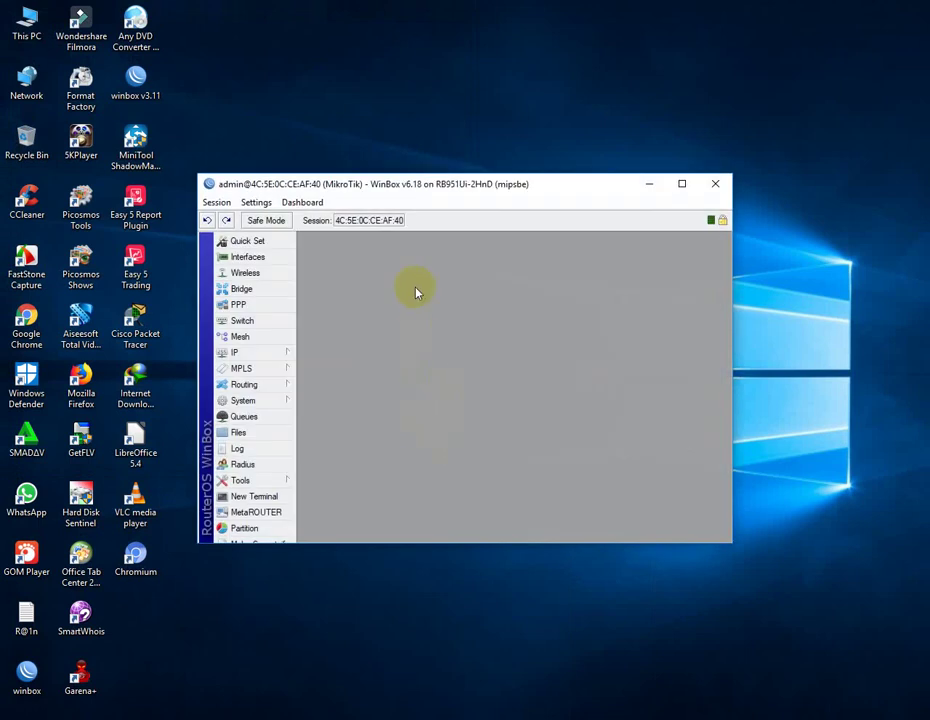
double_click(434, 185)
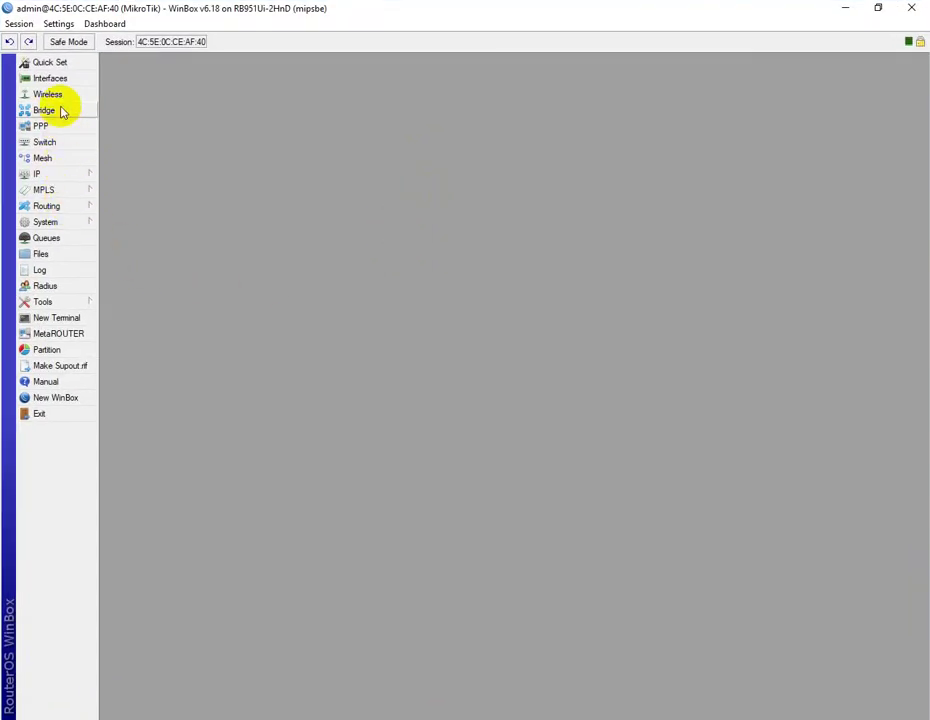
Step: Open the router's interface list, maximize it, and examine the ether1 and ether3 interfaces
click(50, 78)
drag(283, 270, 353, 255)
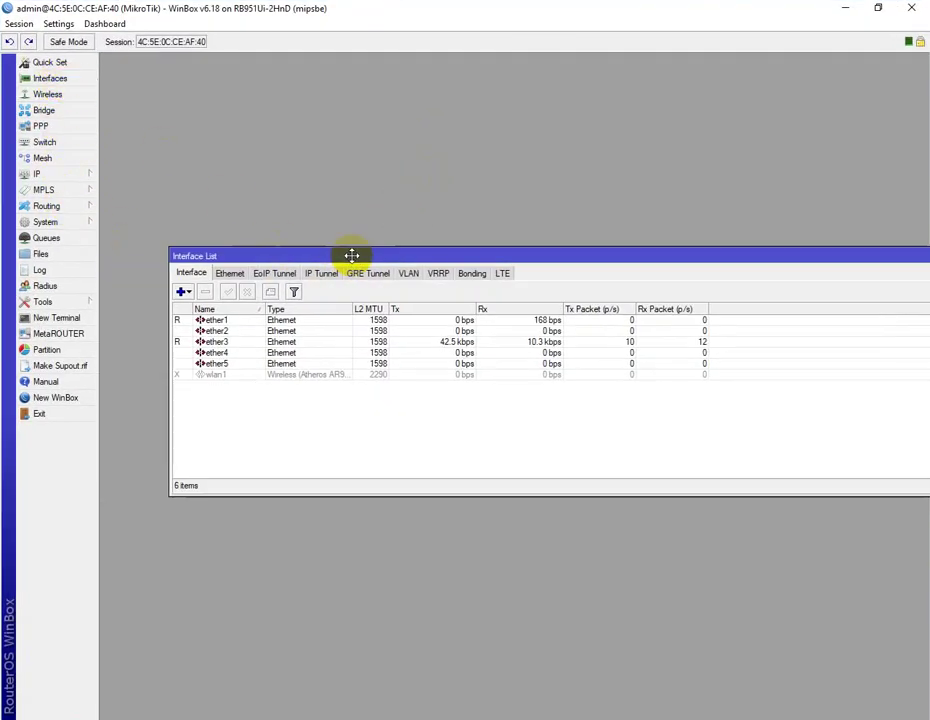
click(215, 320)
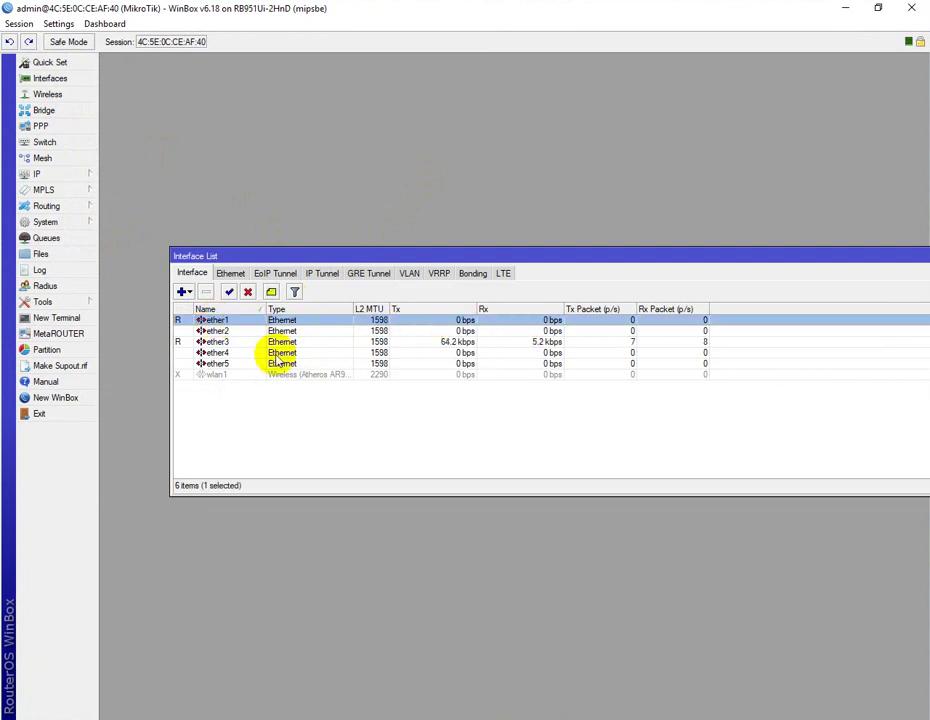
click(222, 342)
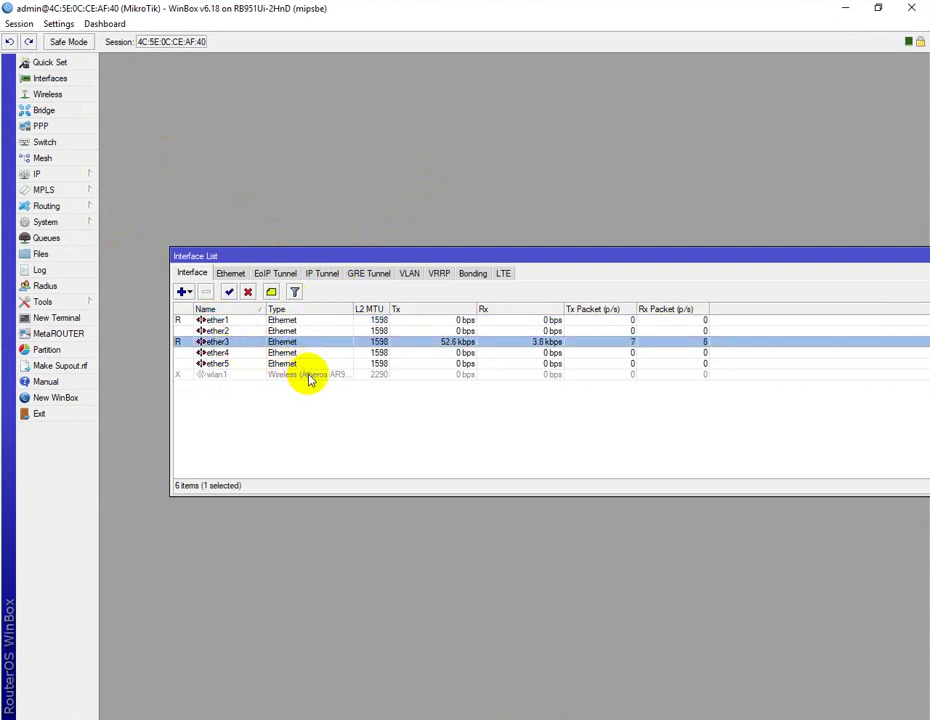
double_click(292, 258)
click(163, 125)
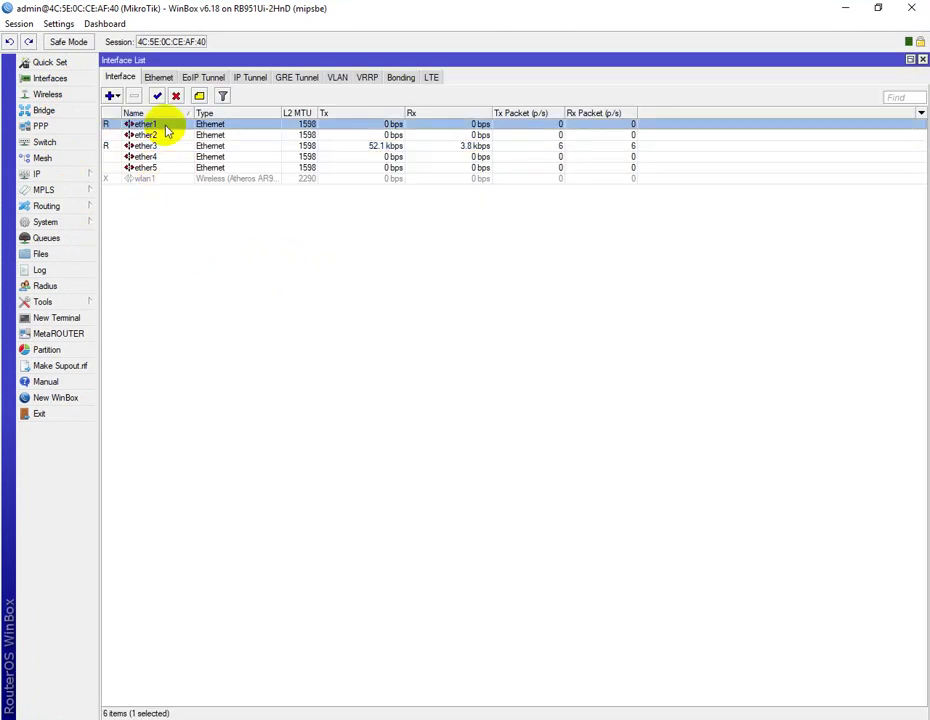
Step: Add the IP address 192.168.1.11/24 to the ether1 interface
click(77, 177)
click(125, 206)
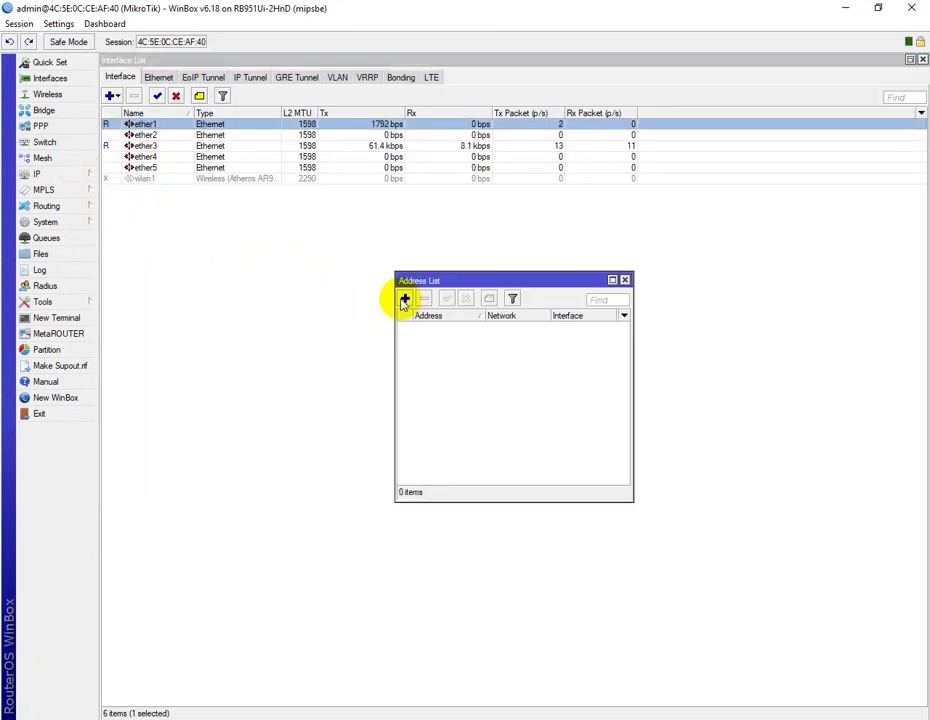
click(404, 299)
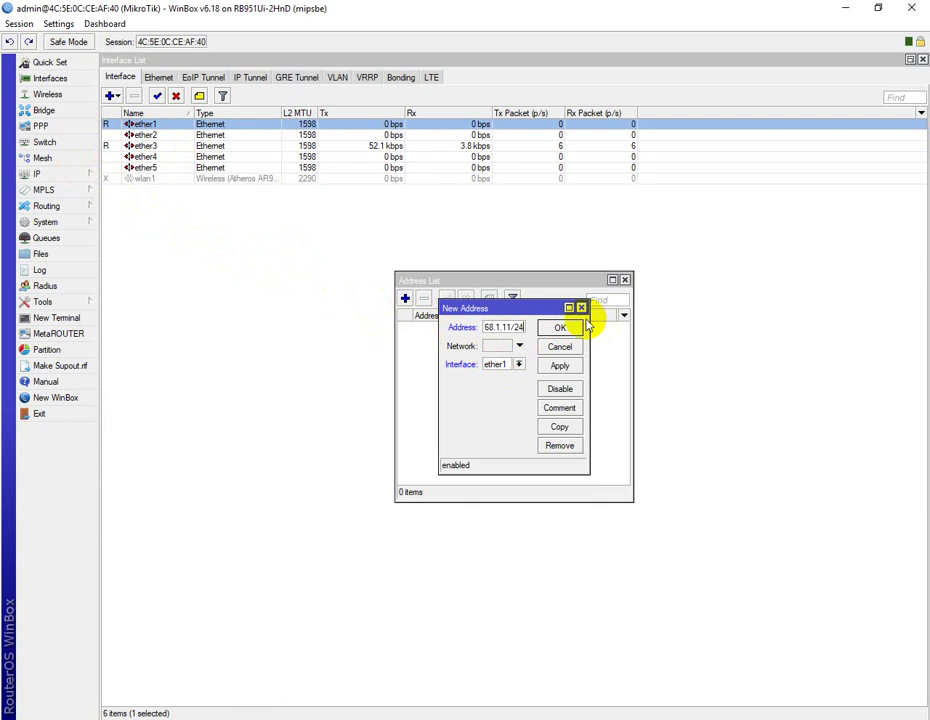
click(556, 366)
click(594, 328)
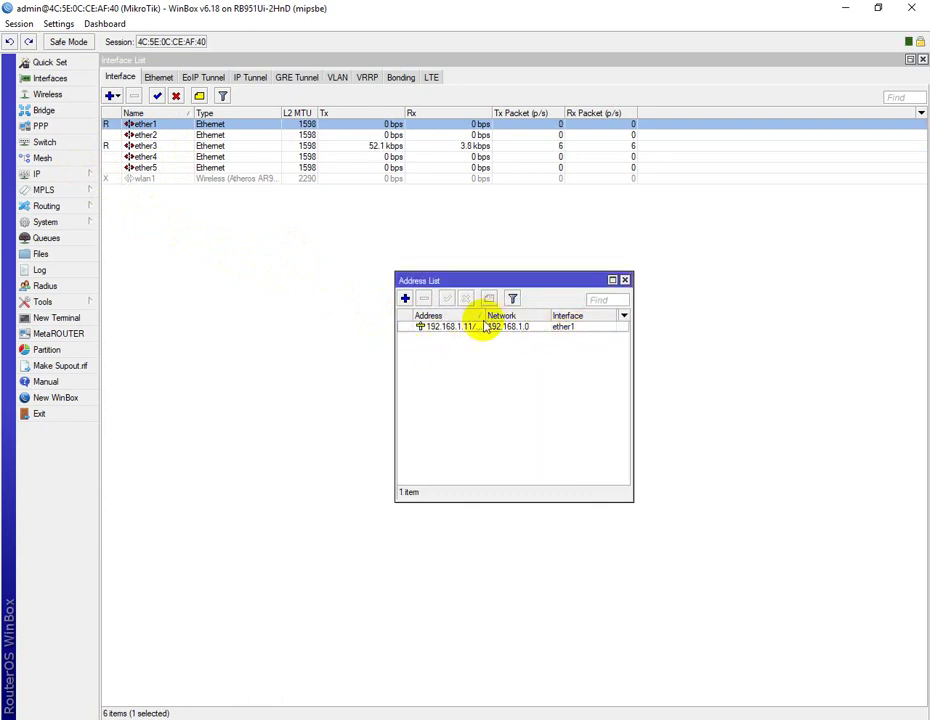
Step: Add a default route for destination 0.0.0.0/0 through gateway 192.168.1.1
click(68, 178)
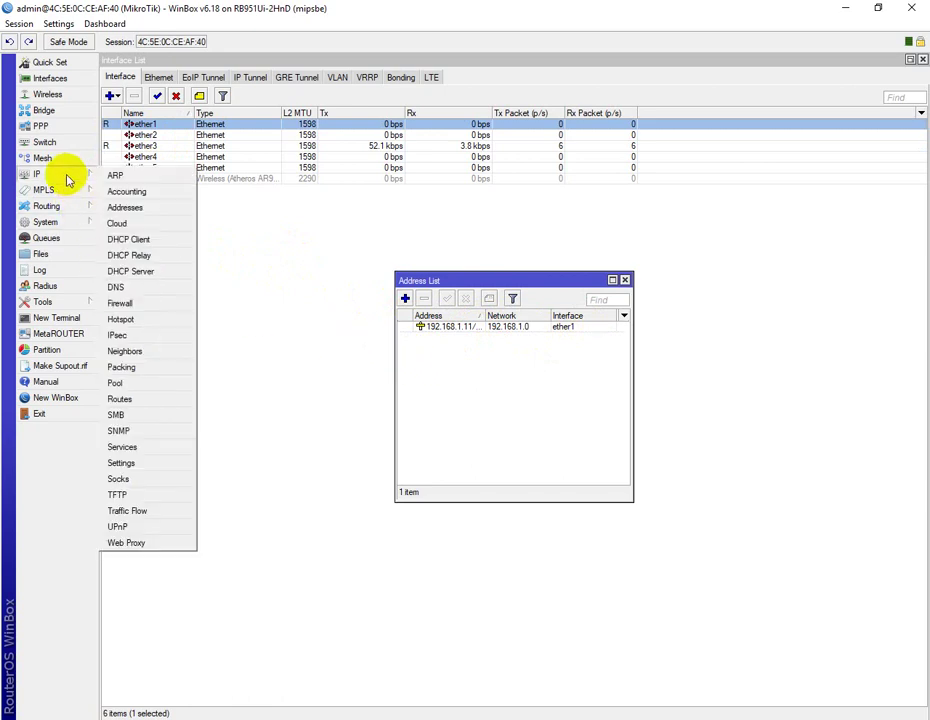
click(119, 399)
click(275, 306)
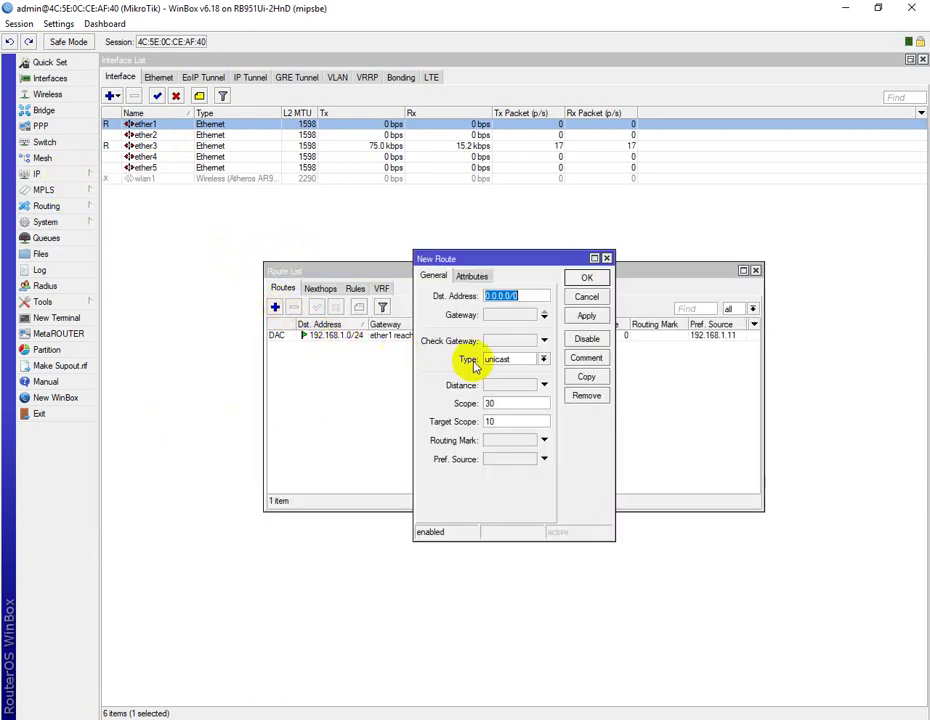
click(510, 316)
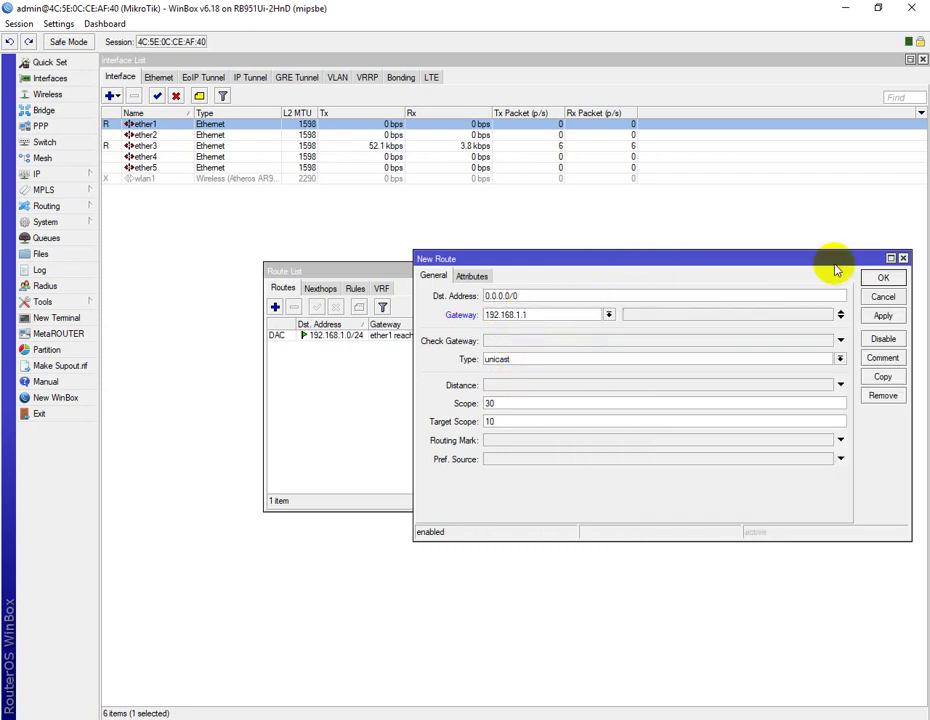
click(882, 318)
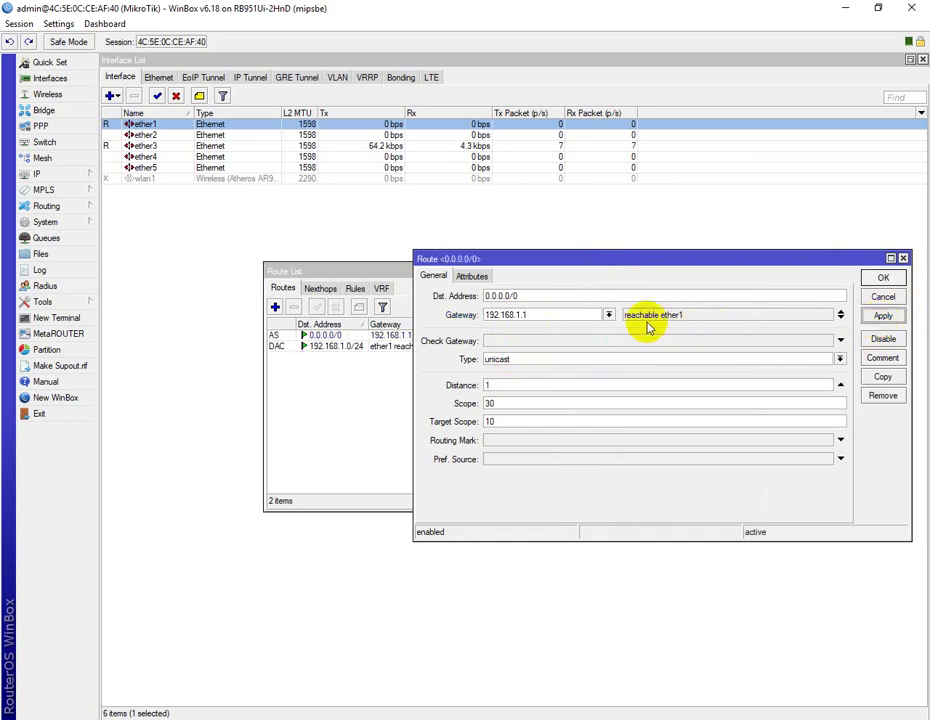
click(880, 280)
Step: Set the router's DNS servers to 202.134.1.10 and 202.134.0.155 and allow remote requests
click(40, 174)
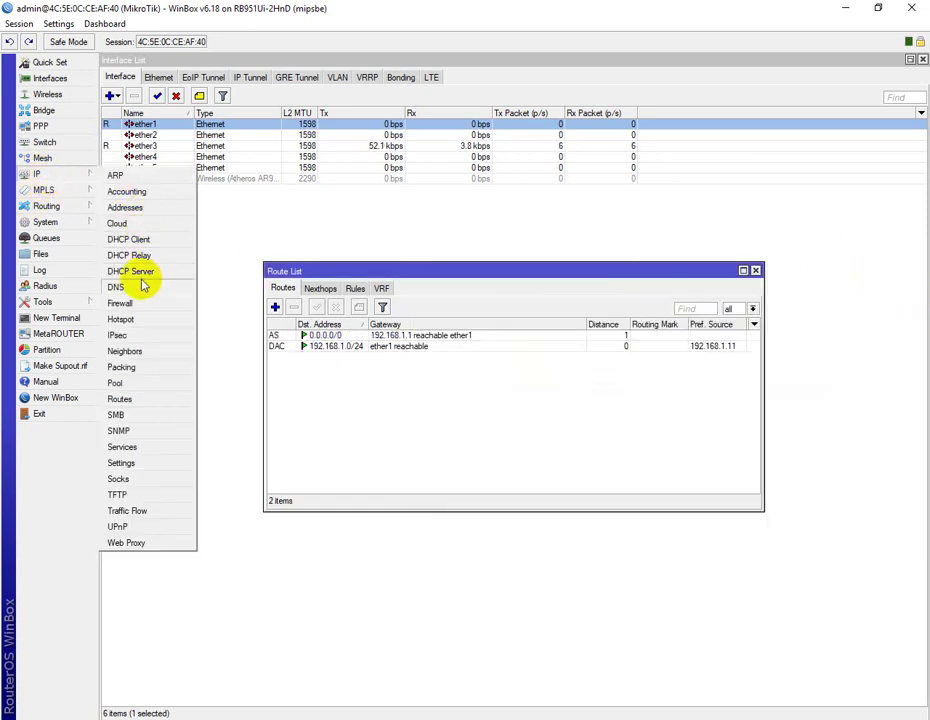
click(70, 288)
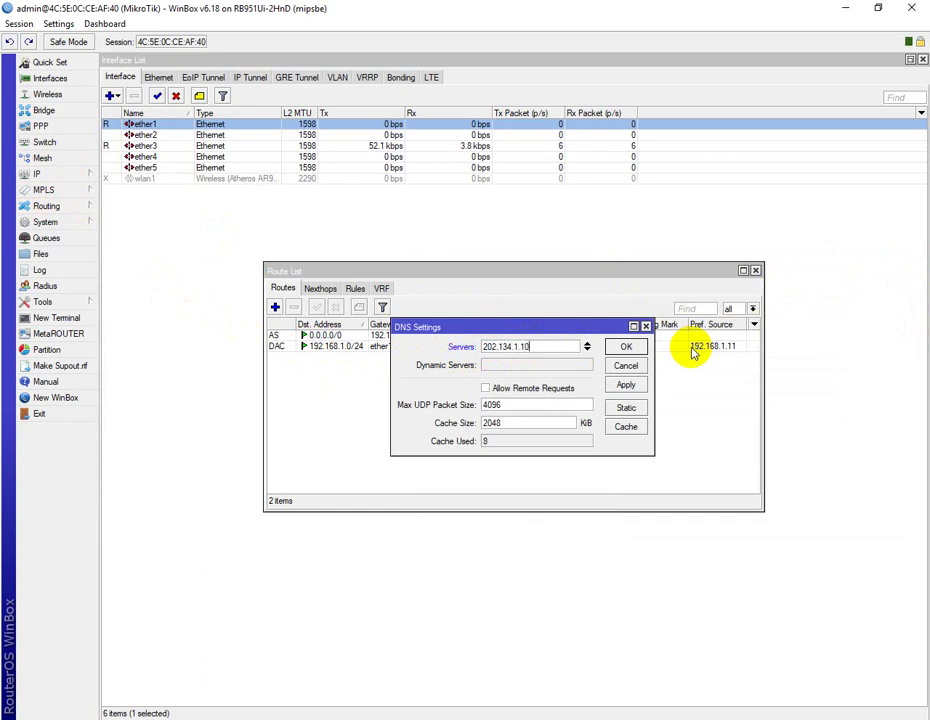
text(202.134.1.10)
click(548, 390)
click(587, 351)
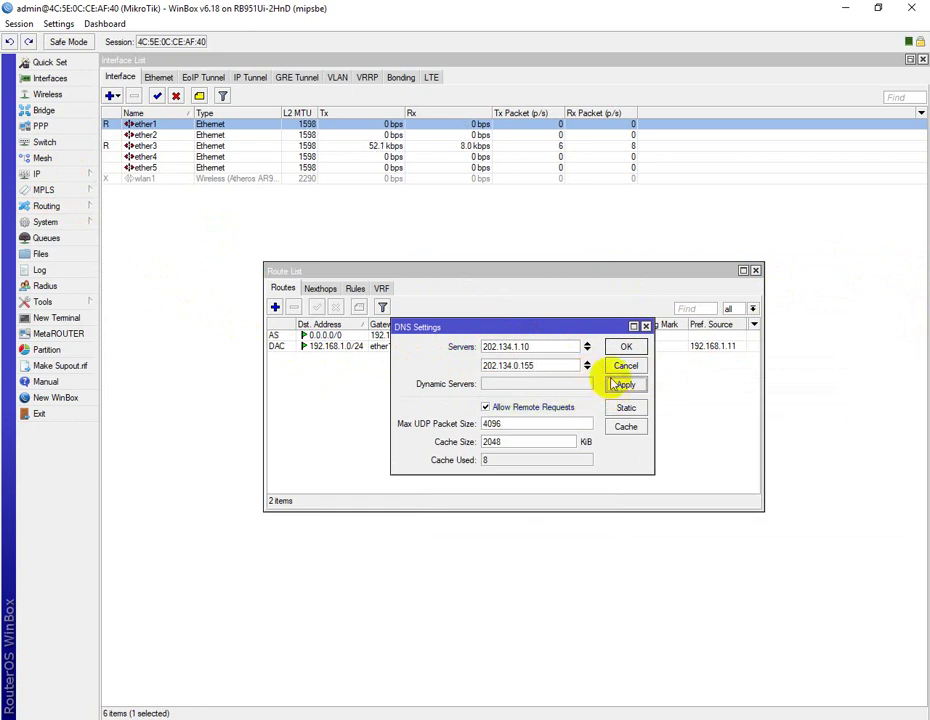
click(610, 347)
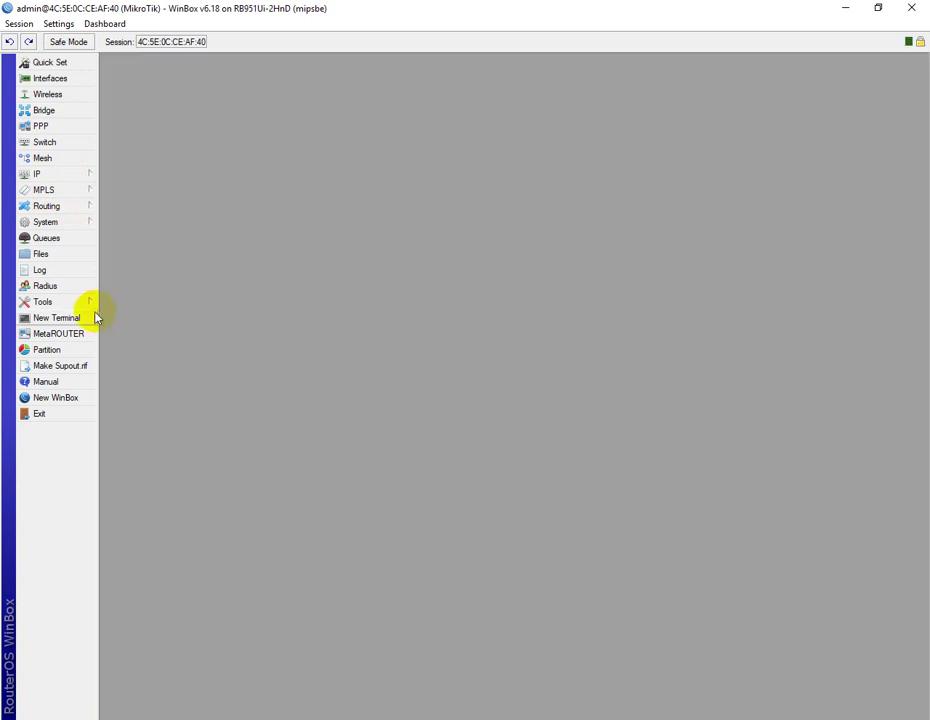
Step: Test internet connectivity by pinging google.co.id from a new router terminal, stop the ping, and maximize the terminal
click(93, 318)
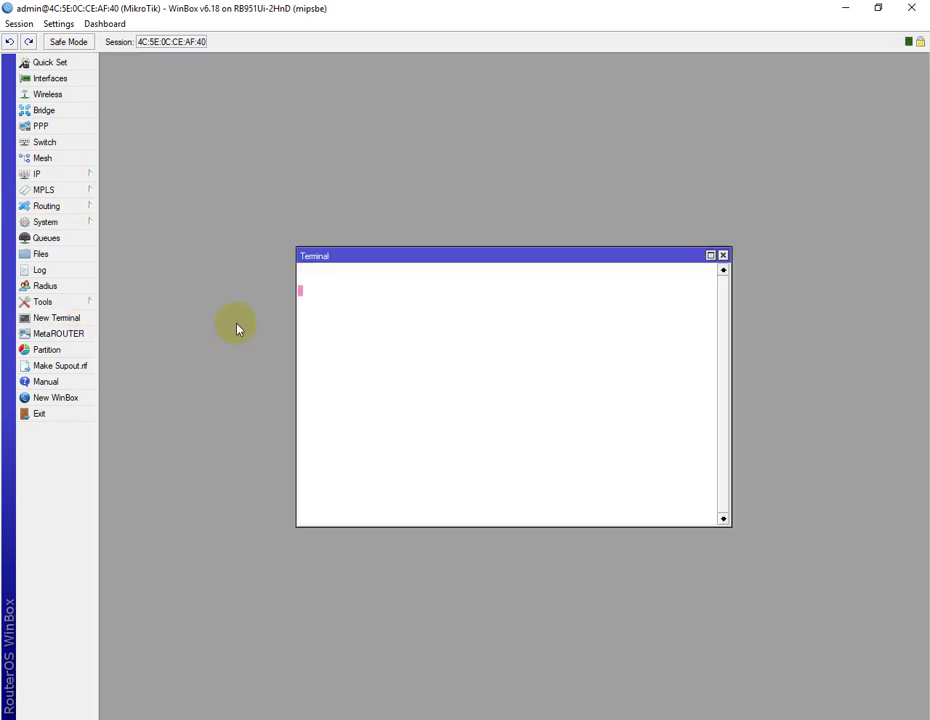
text(ping google.co.id)
key(Return)
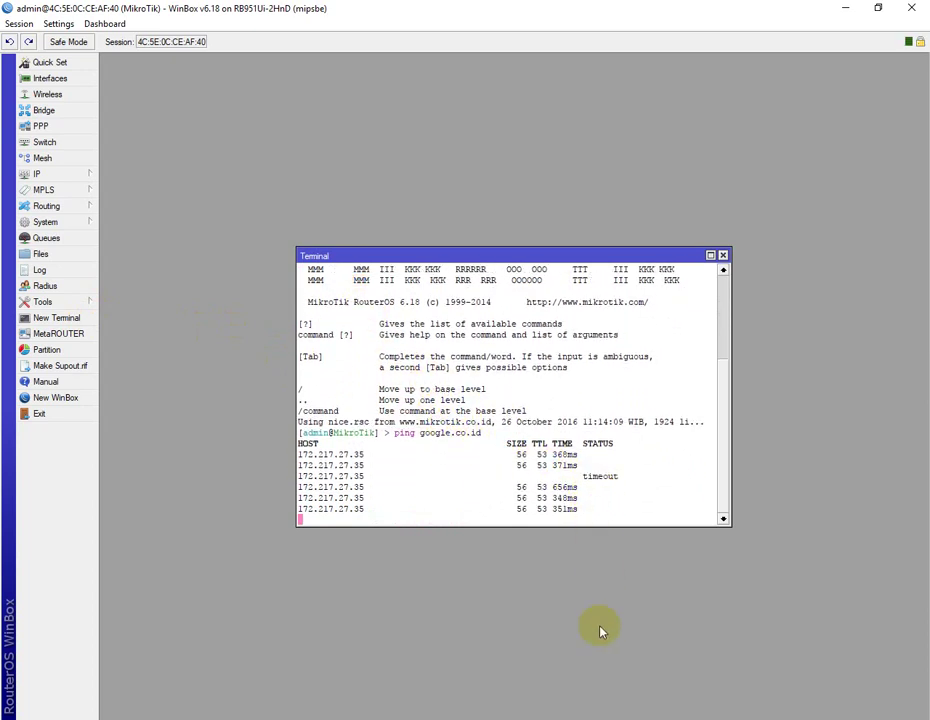
key(ctrl+c)
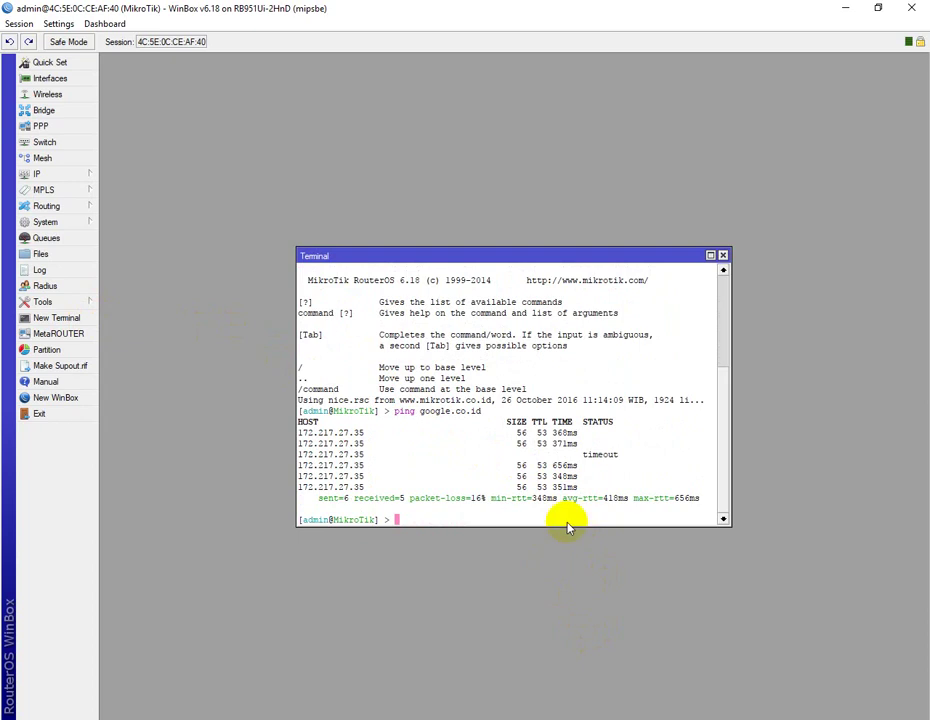
click(710, 255)
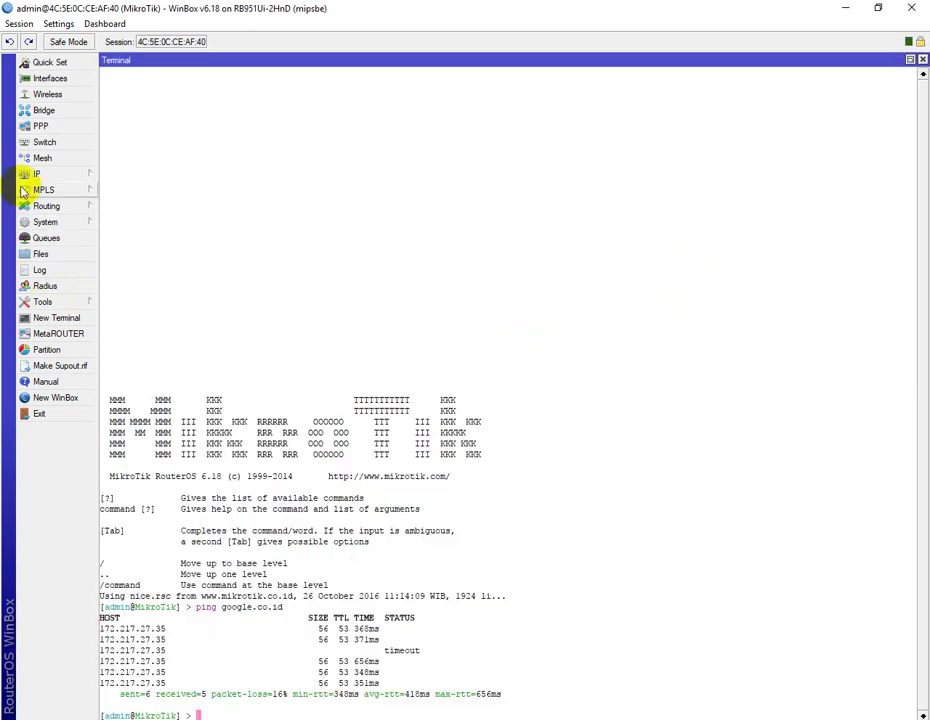
Step: Enable the disabled wlan1 interface in the router's interface list
click(49, 78)
click(200, 178)
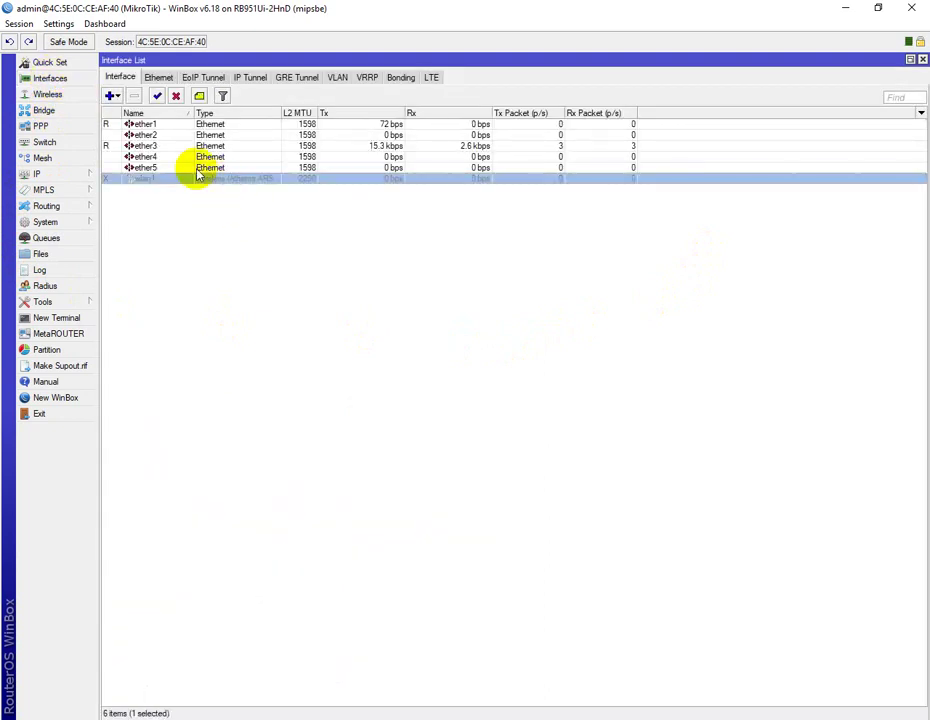
click(157, 97)
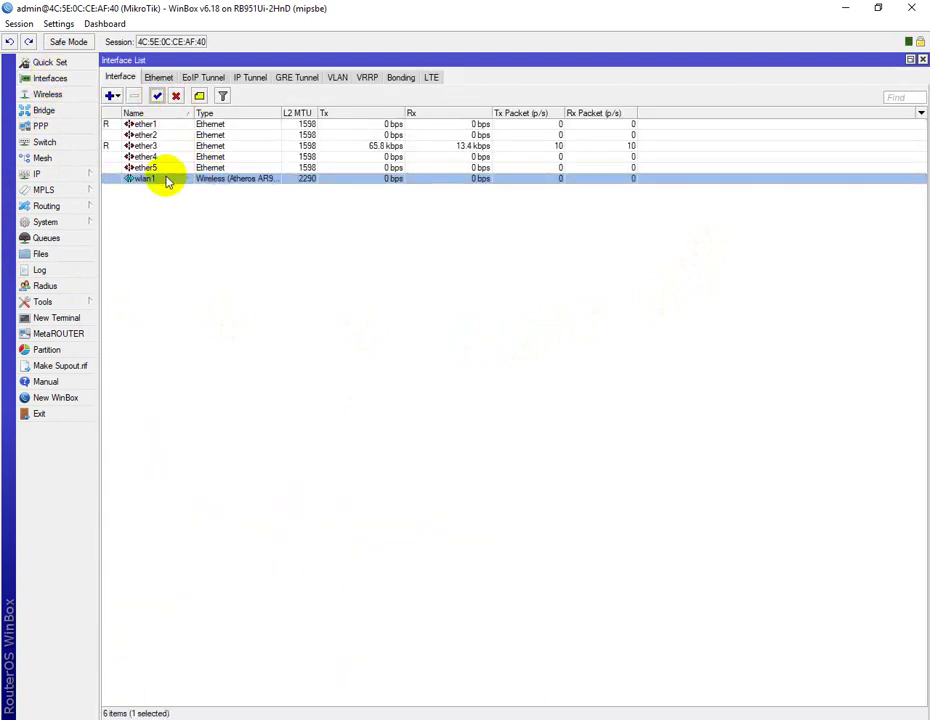
Step: Set wlan1's wireless mode to ap bridge and its SSID to the owner's full name
double_click(166, 179)
click(382, 204)
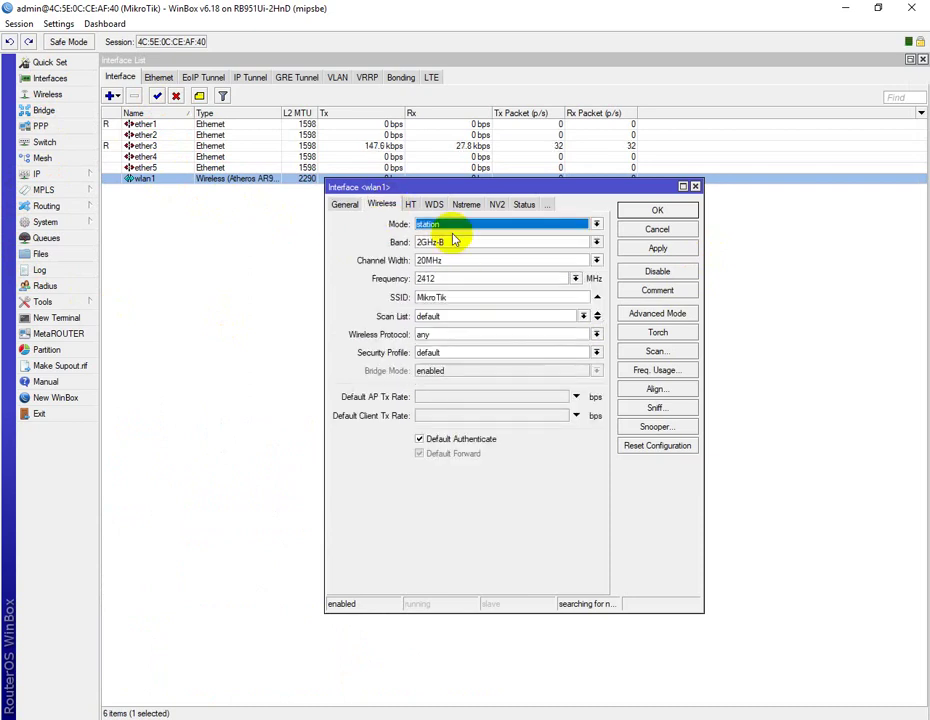
click(472, 225)
click(465, 244)
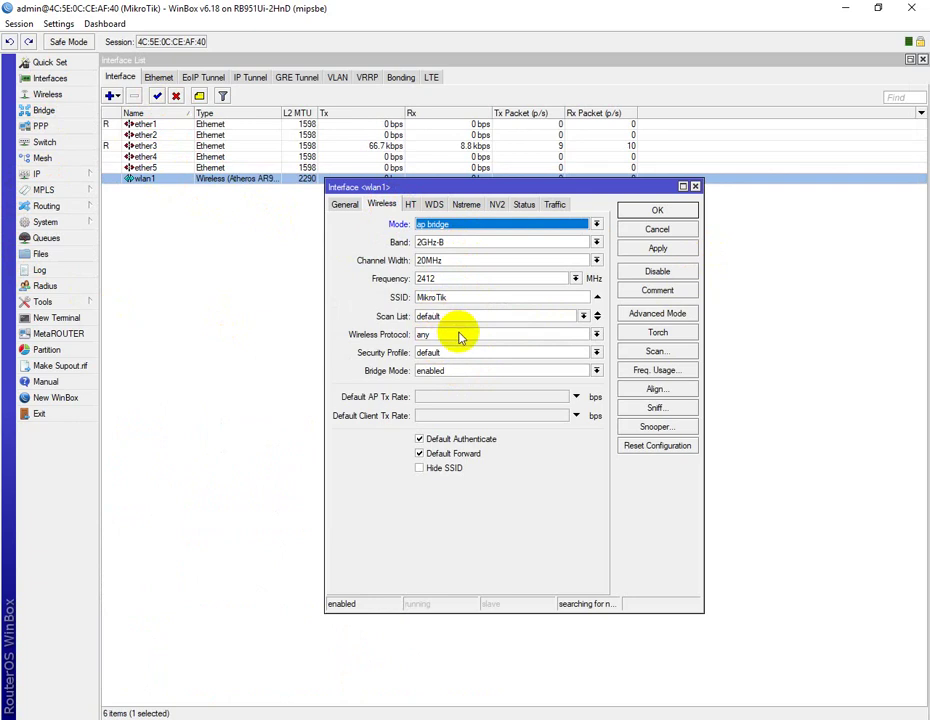
double_click(440, 297)
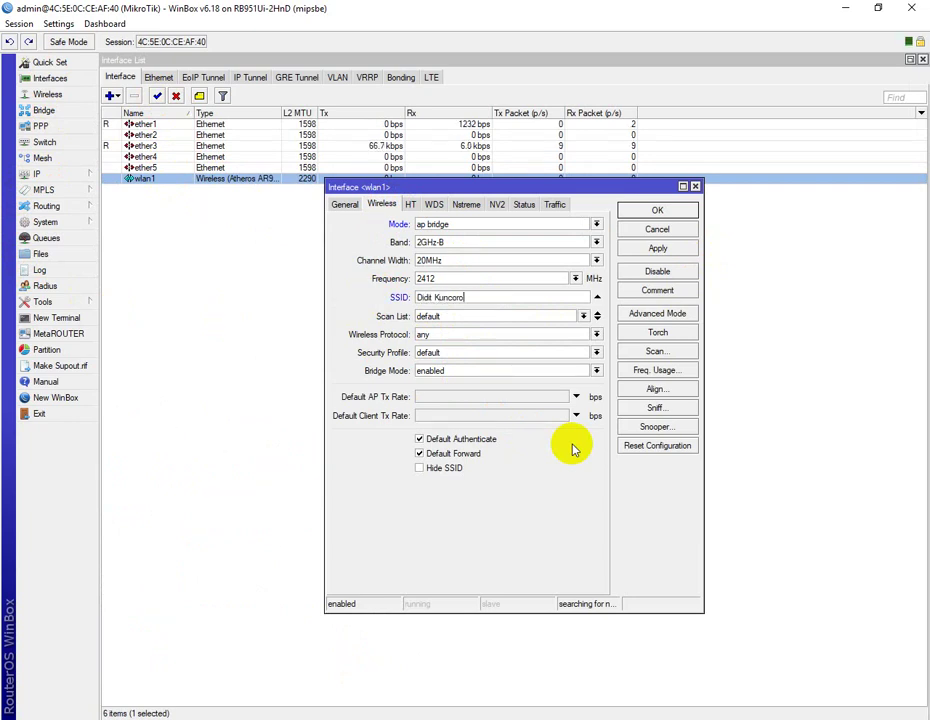
click(648, 248)
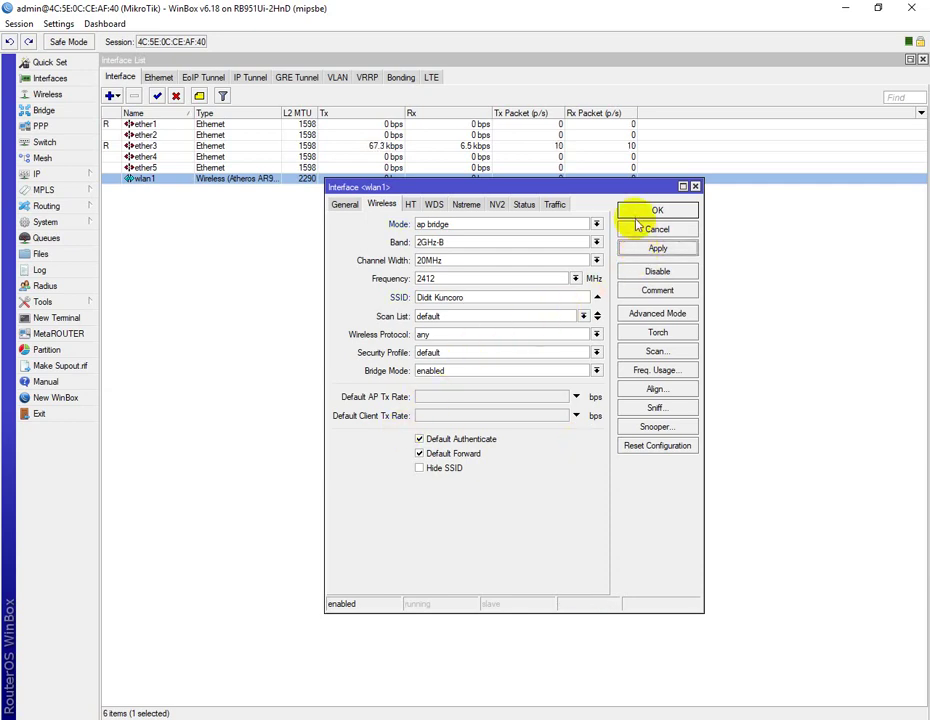
click(636, 217)
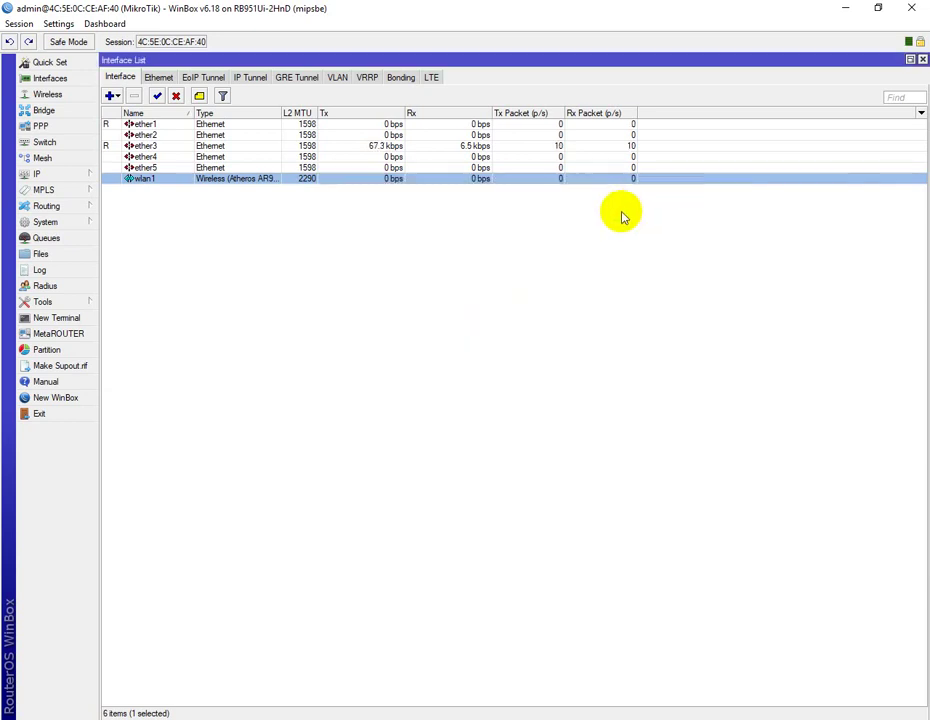
Step: Add the IP address 192.168.10.1/24 to the wlan1 interface
click(63, 175)
click(145, 209)
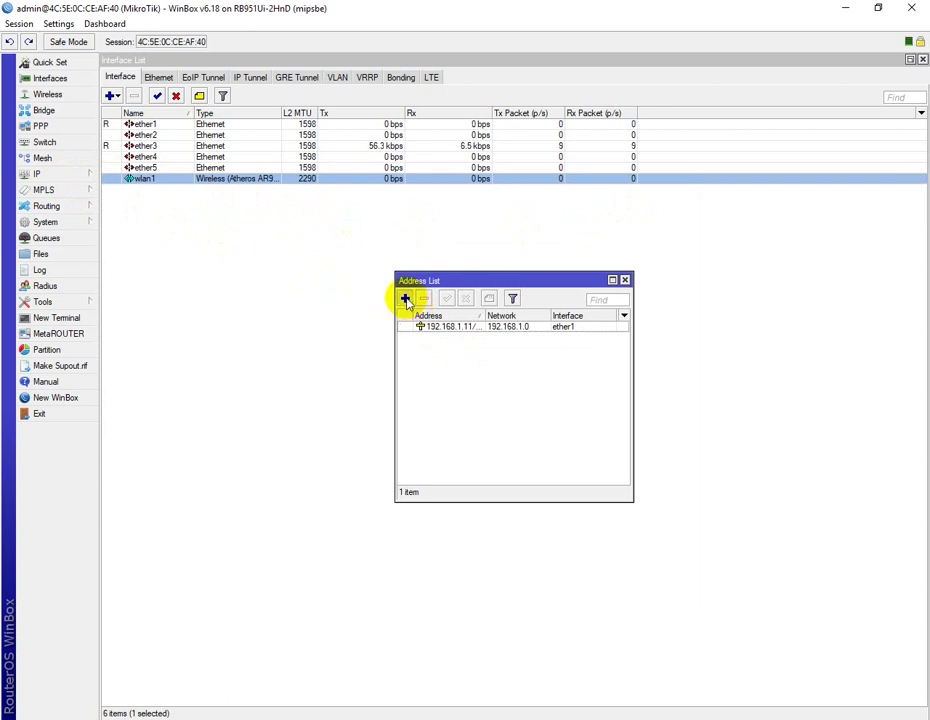
click(406, 299)
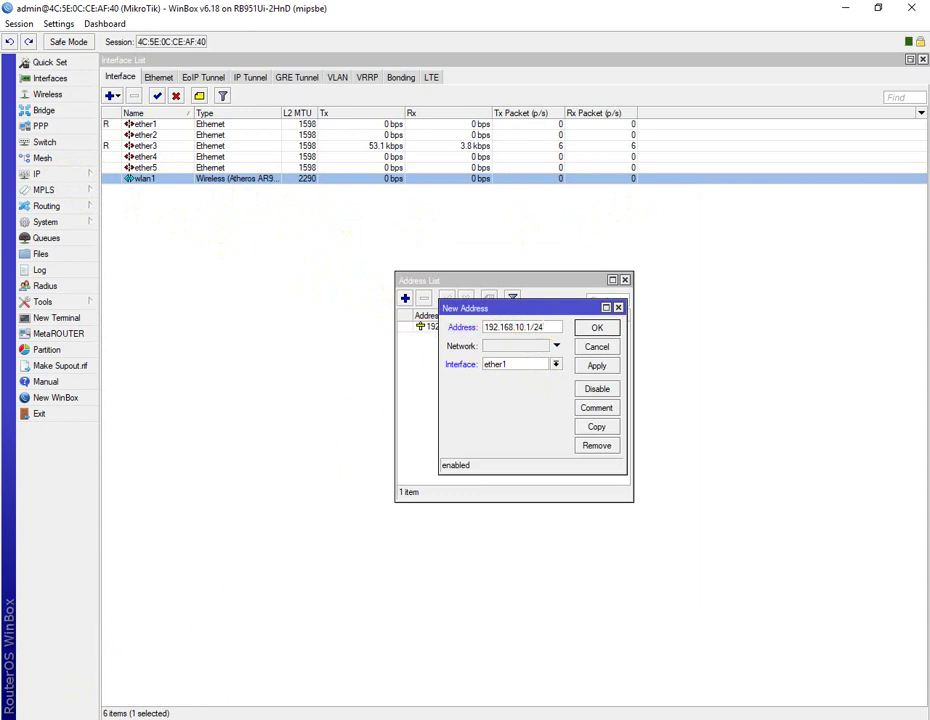
click(556, 364)
click(522, 424)
click(597, 365)
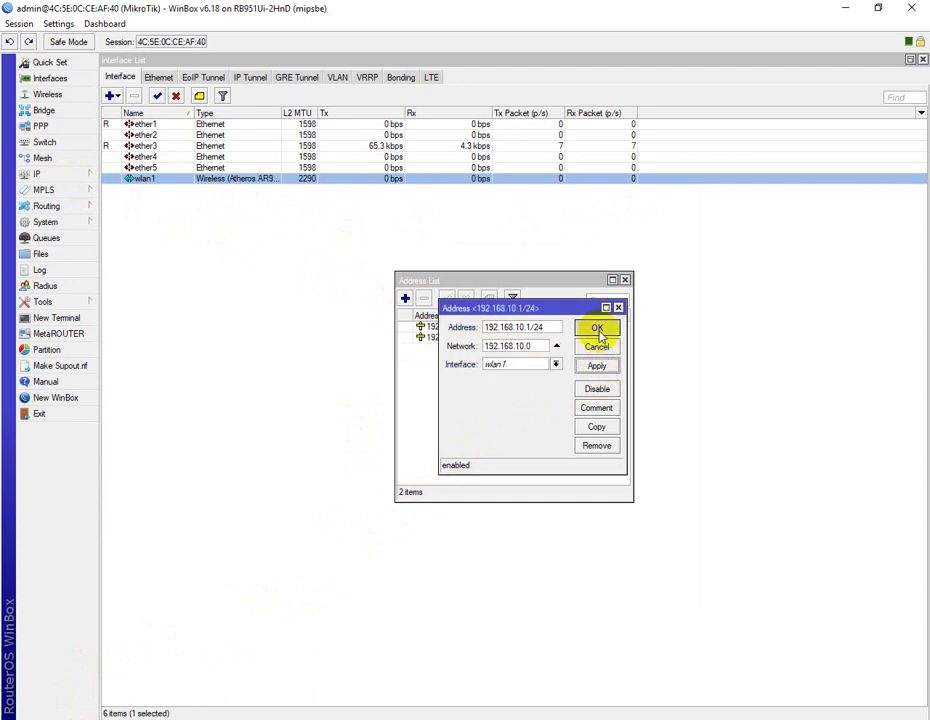
click(597, 328)
Step: Review the Type A address plan in Notepad++, return to WinBox, and close the address list
click(848, 10)
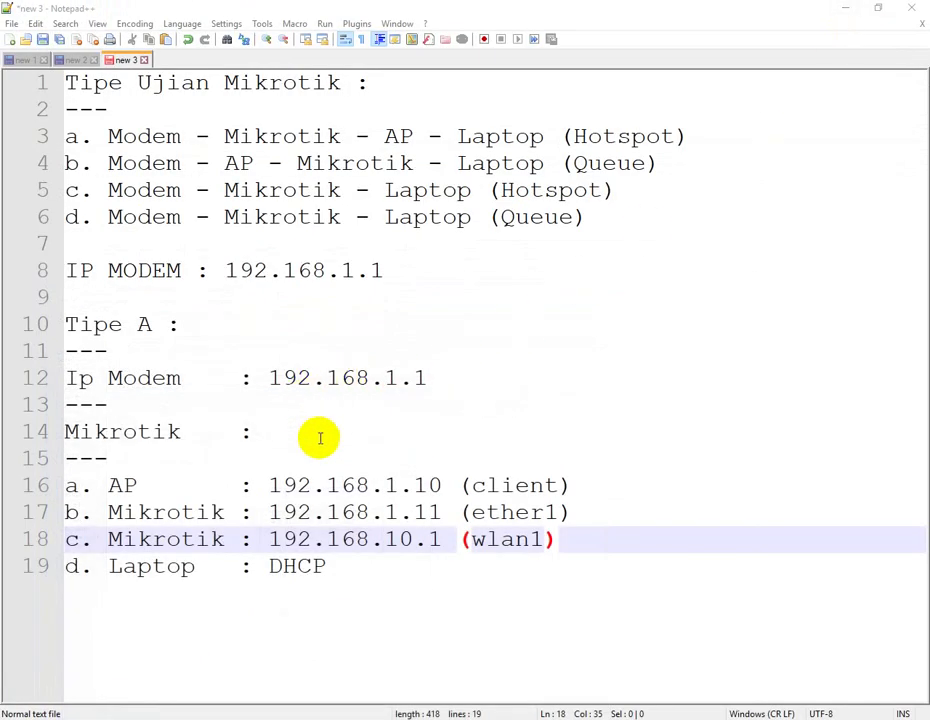
click(843, 7)
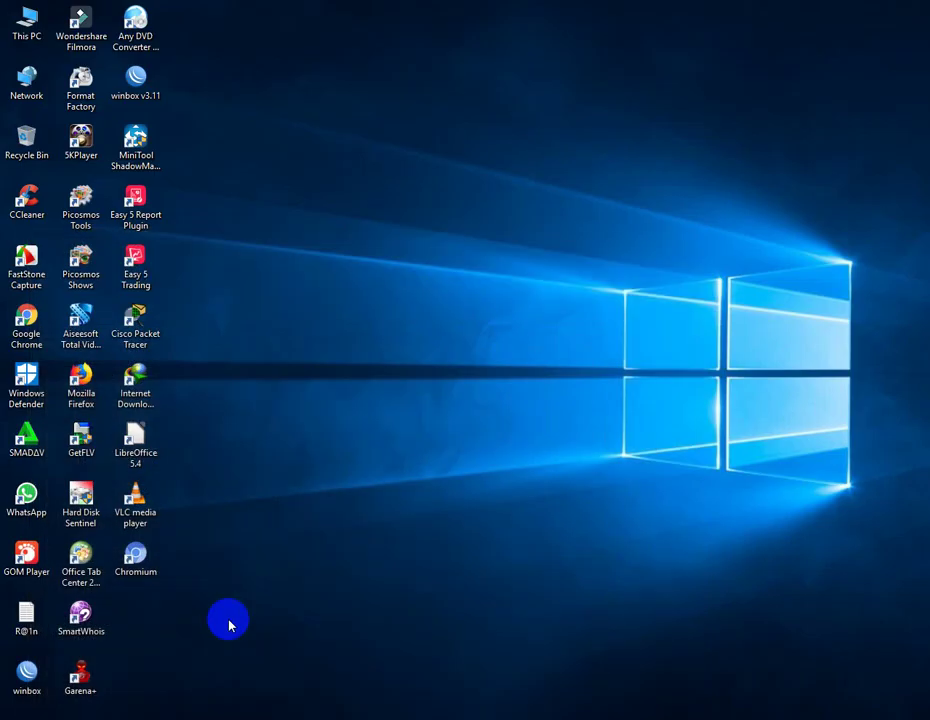
click(68, 716)
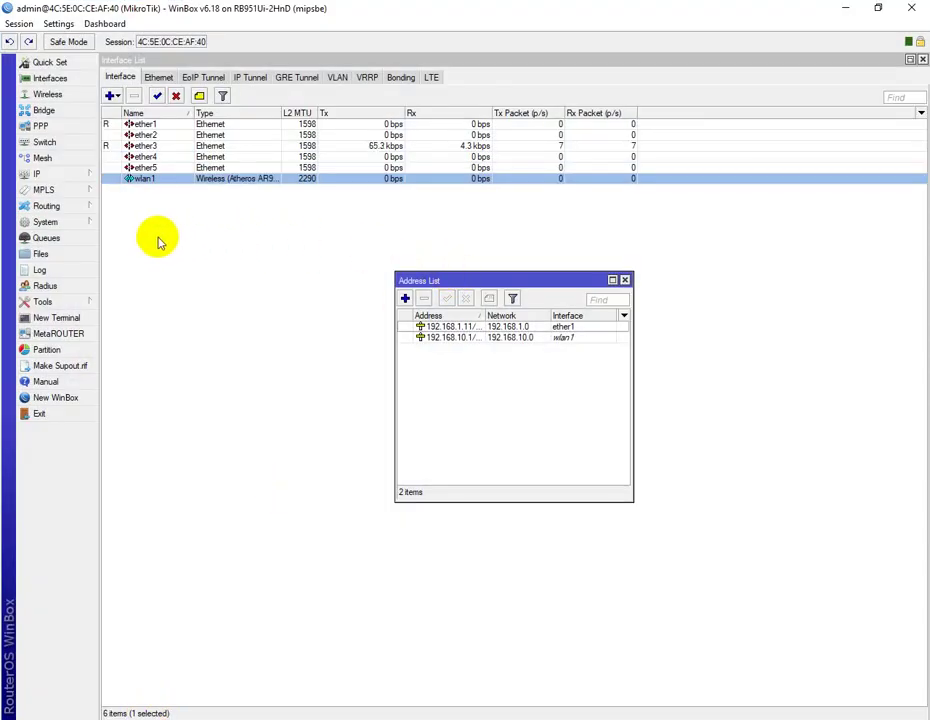
key(Escape)
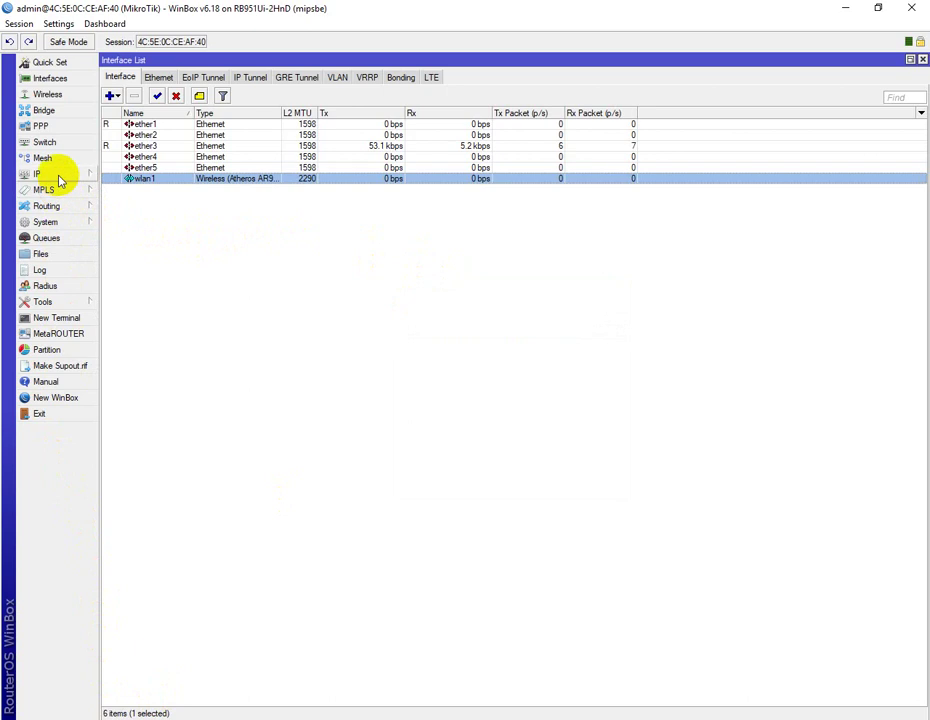
Step: Set up a DHCP server on wlan1 with the DHCP Setup wizard, accepting the proposed network, gateway, pool, DNS and lease settings
click(58, 176)
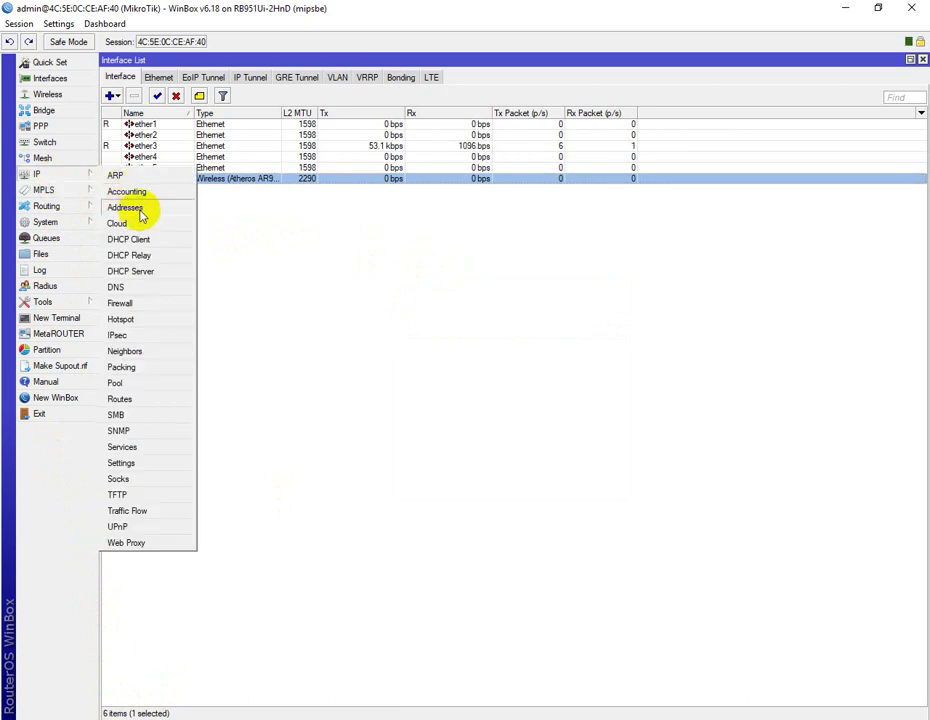
click(138, 271)
click(412, 307)
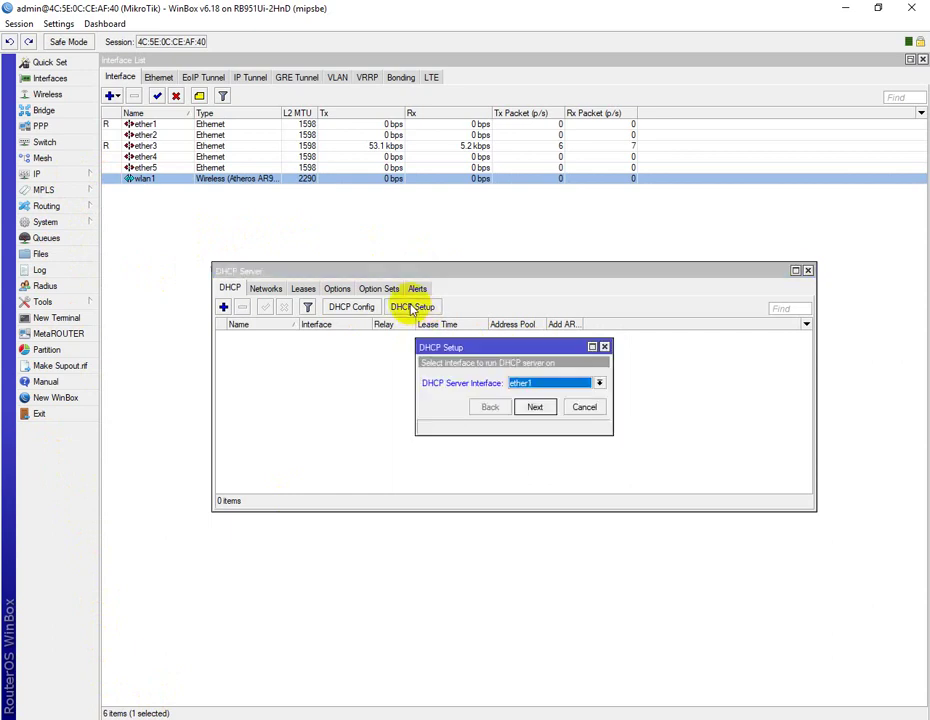
click(542, 386)
click(558, 441)
click(535, 407)
click(535, 407)
click(535, 407)
click(535, 407)
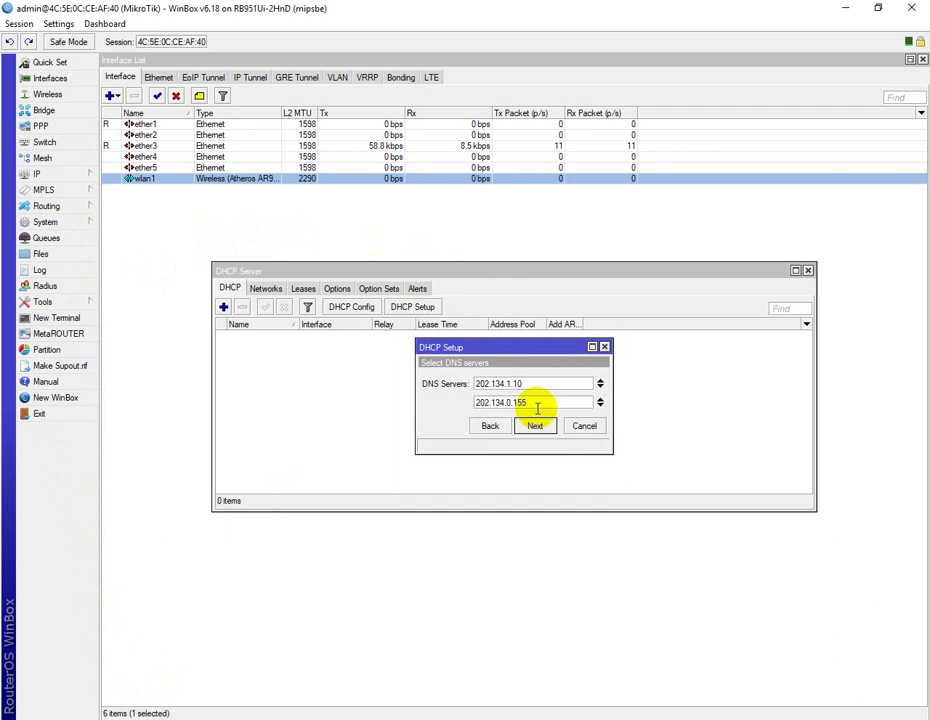
click(535, 425)
click(535, 426)
click(506, 383)
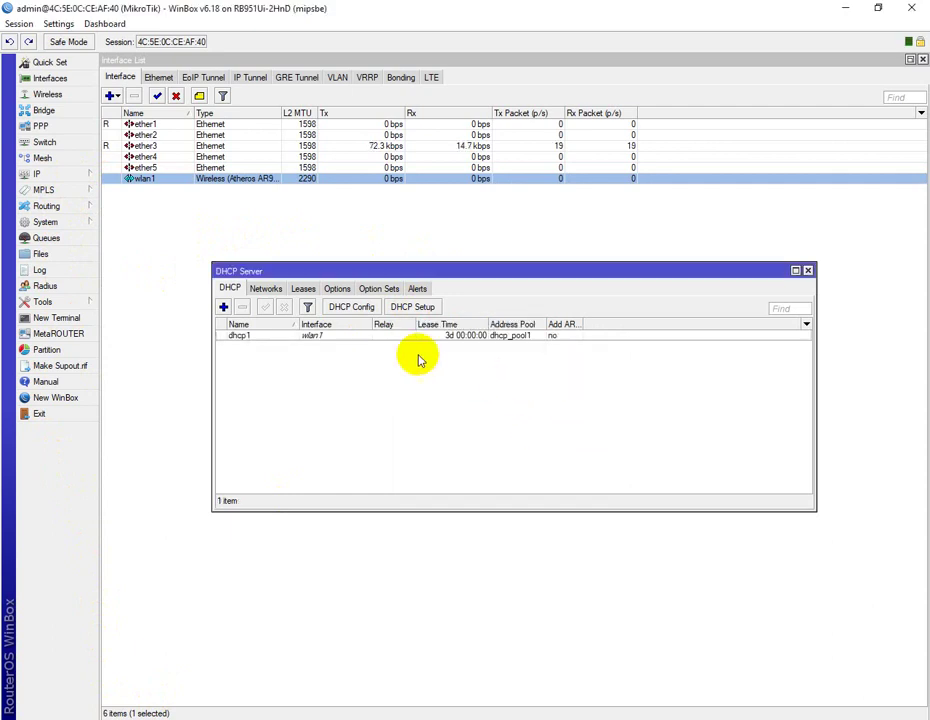
Step: Add a firewall NAT rule with chain srcnat, out interface ether1 and action masquerade
click(71, 174)
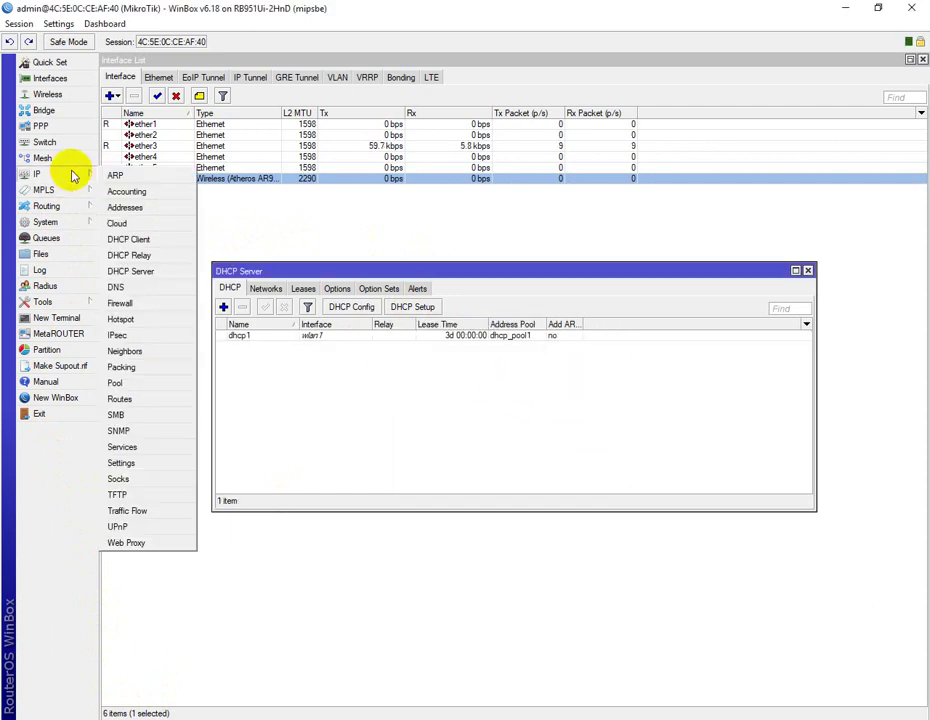
click(149, 310)
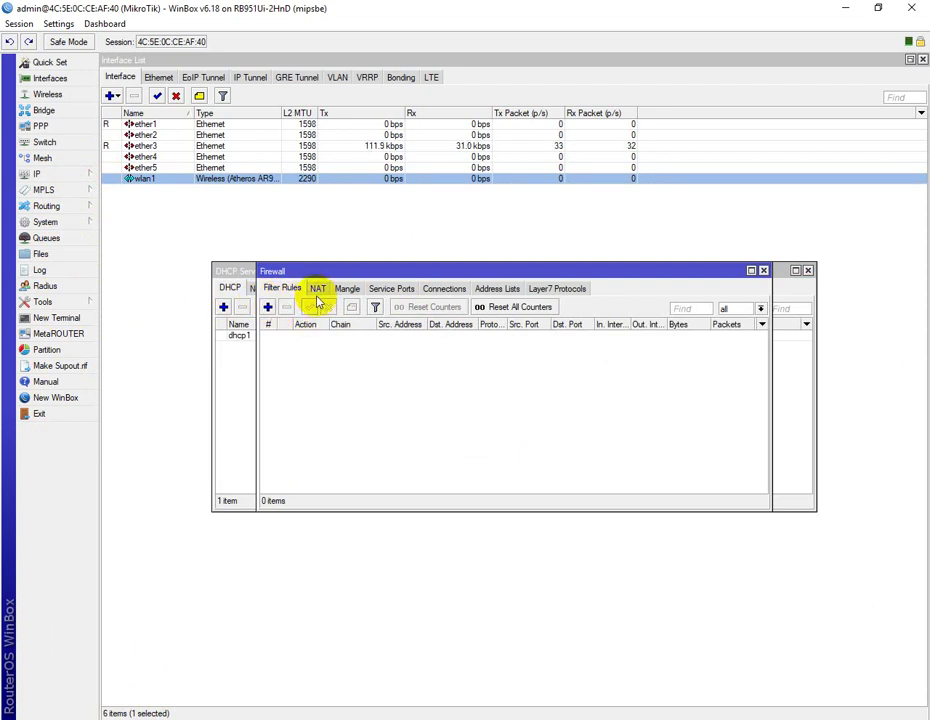
click(267, 307)
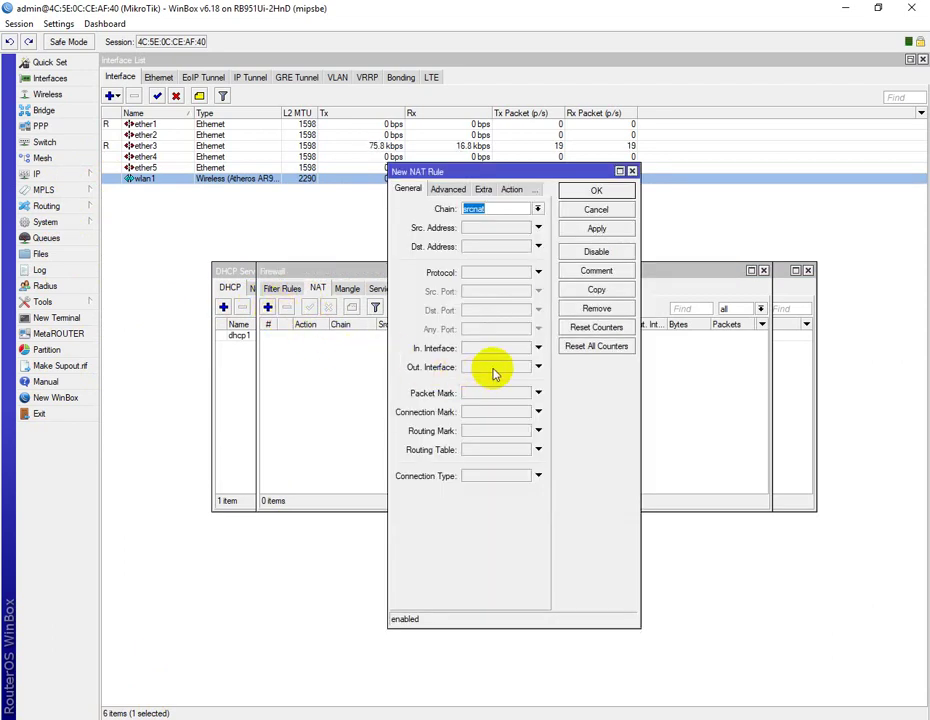
click(536, 367)
click(525, 368)
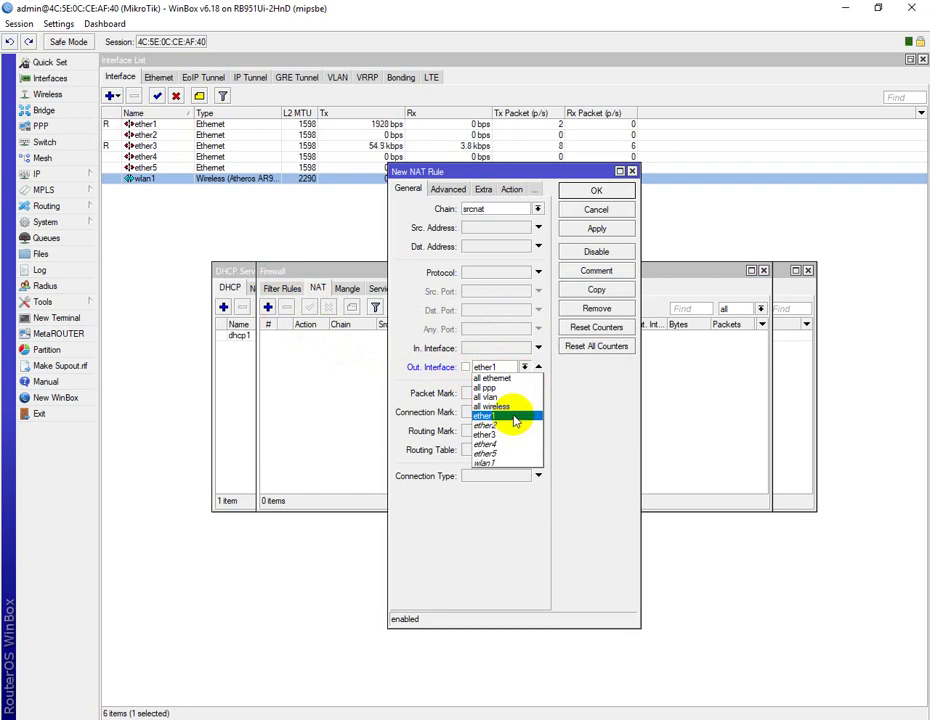
click(515, 421)
click(508, 190)
click(512, 209)
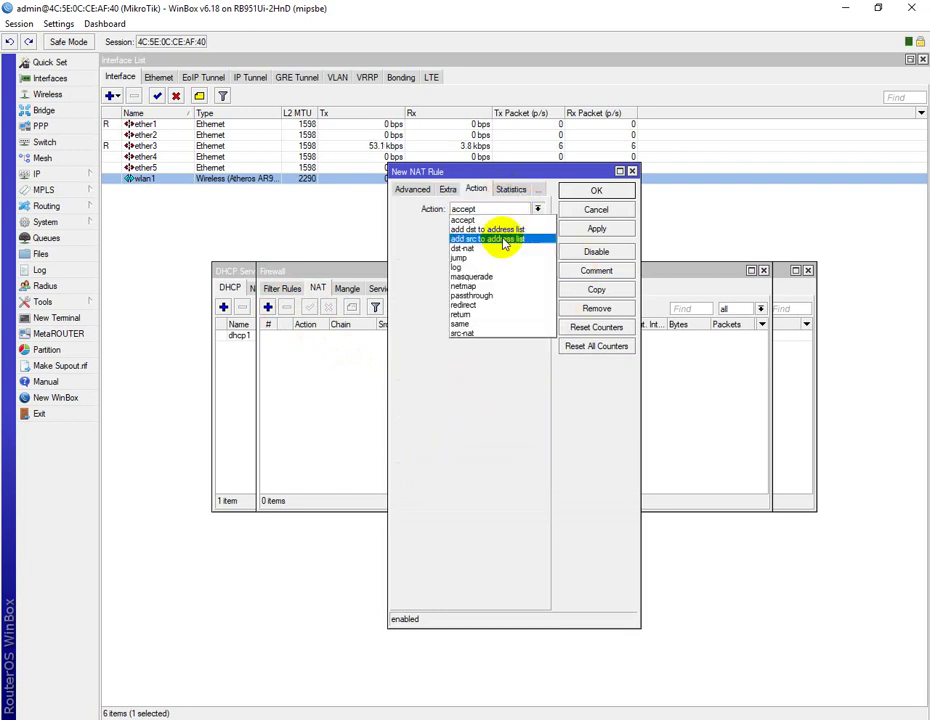
click(478, 276)
click(596, 229)
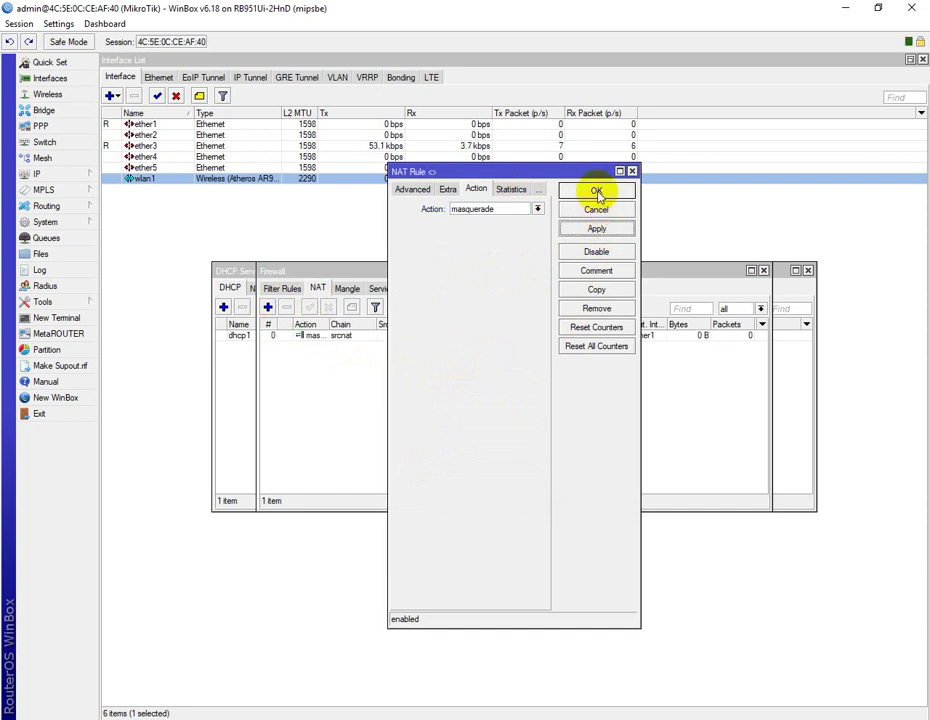
click(597, 192)
Step: Close the open firewall, DHCP server and terminal windows, exit WinBox and refresh the desktop
click(762, 271)
click(806, 271)
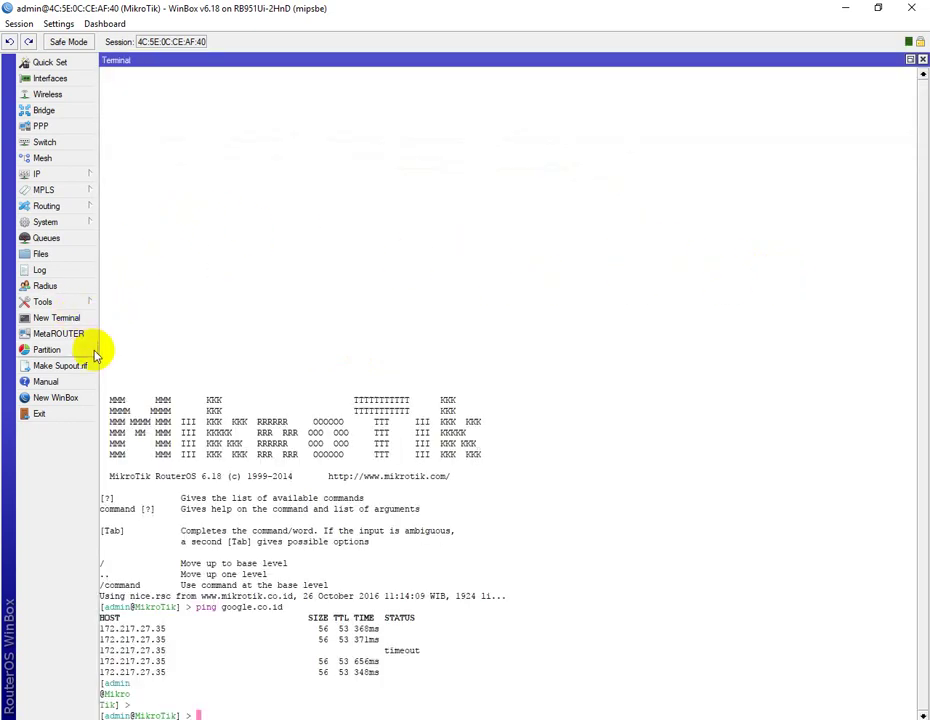
click(923, 60)
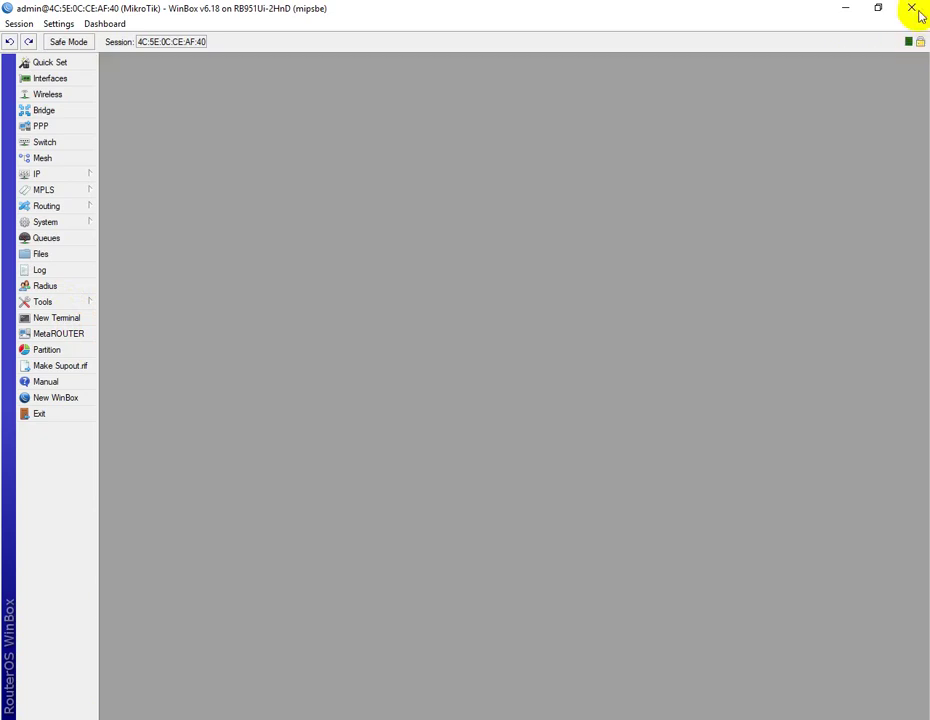
click(911, 8)
right_click(353, 272)
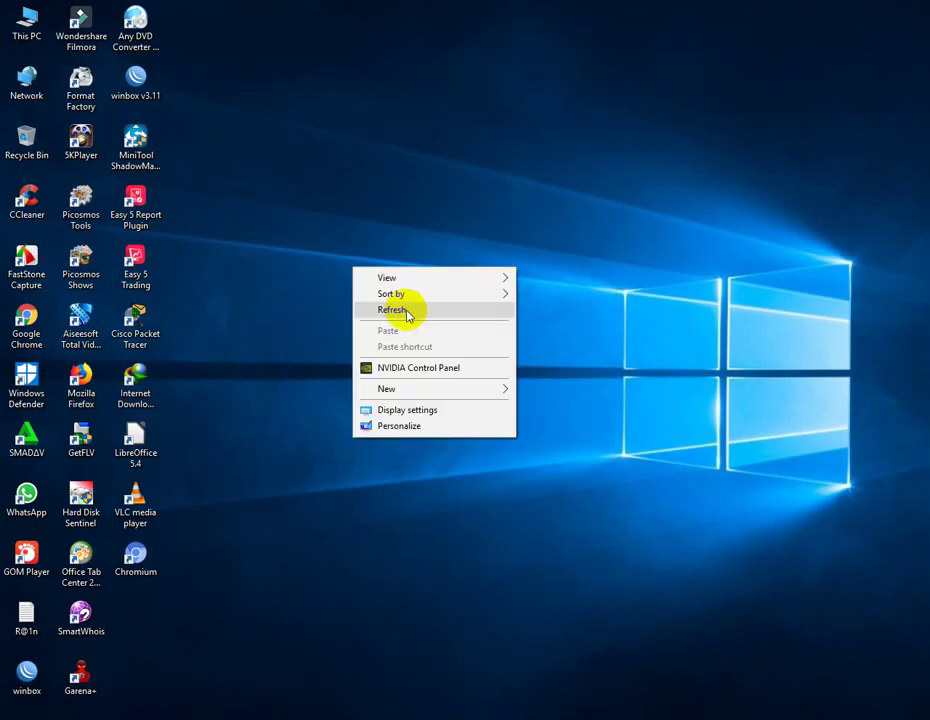
click(409, 311)
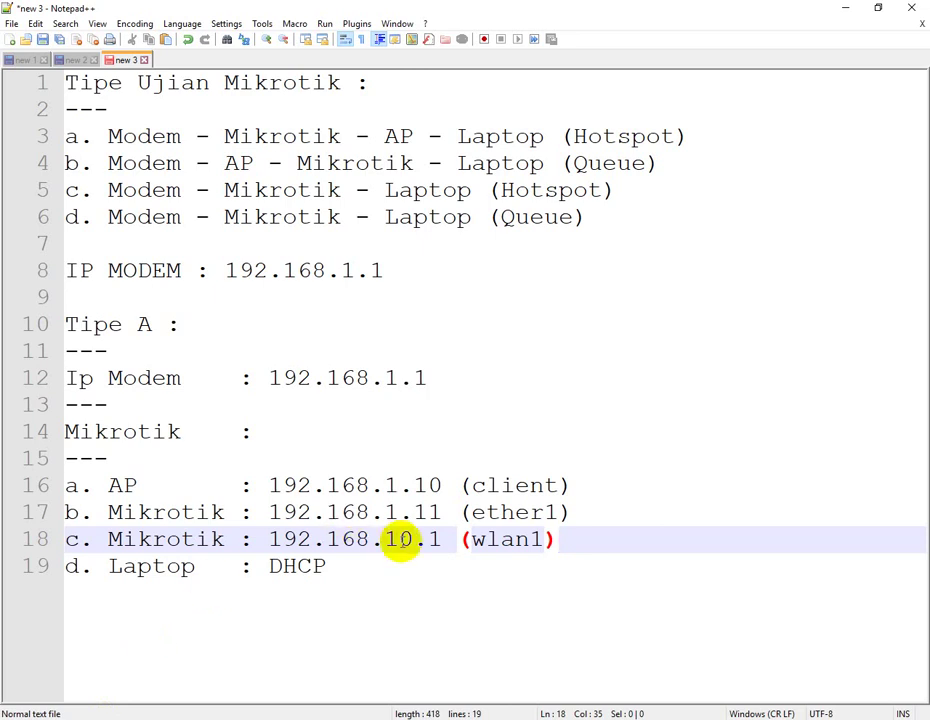
Step: Switch to Notepad++ and review the exam type list, focusing on the Queue entry of type b
click(634, 163)
click(656, 163)
click(587, 164)
click(616, 163)
click(645, 163)
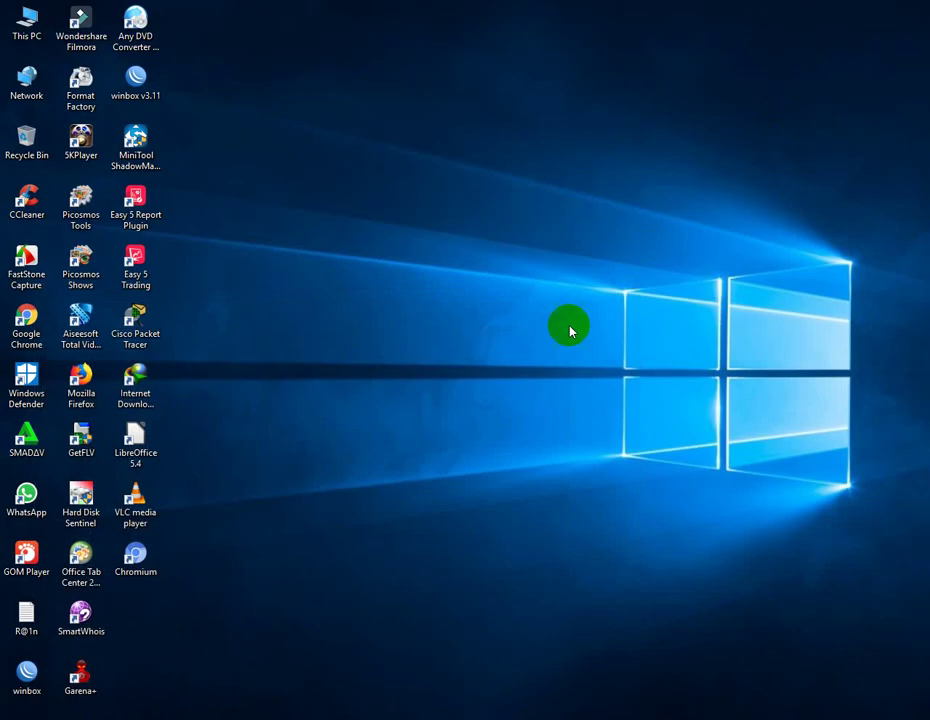
right_click(404, 331)
click(463, 377)
right_click(381, 343)
click(405, 382)
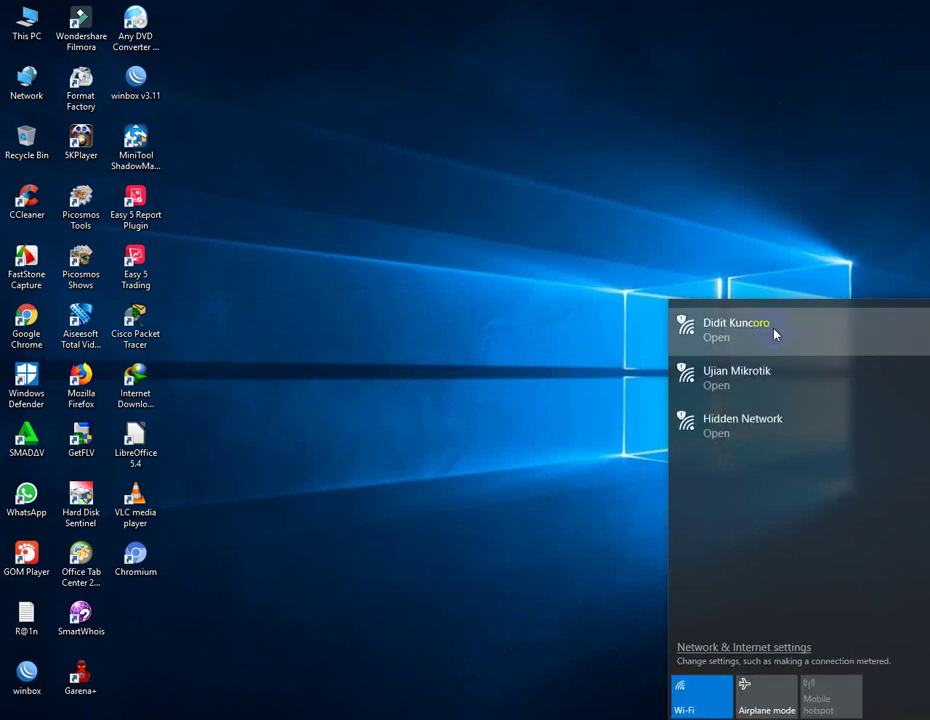
Step: Connect the laptop to the open Wi-Fi network named after the owner and dismiss the network list
click(774, 333)
click(840, 429)
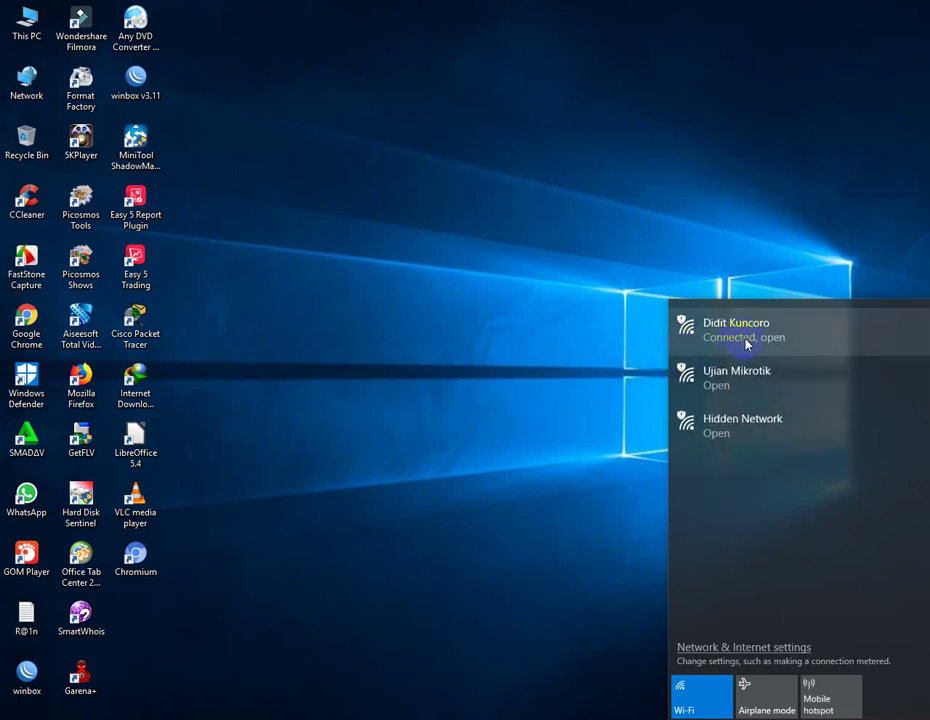
key(Escape)
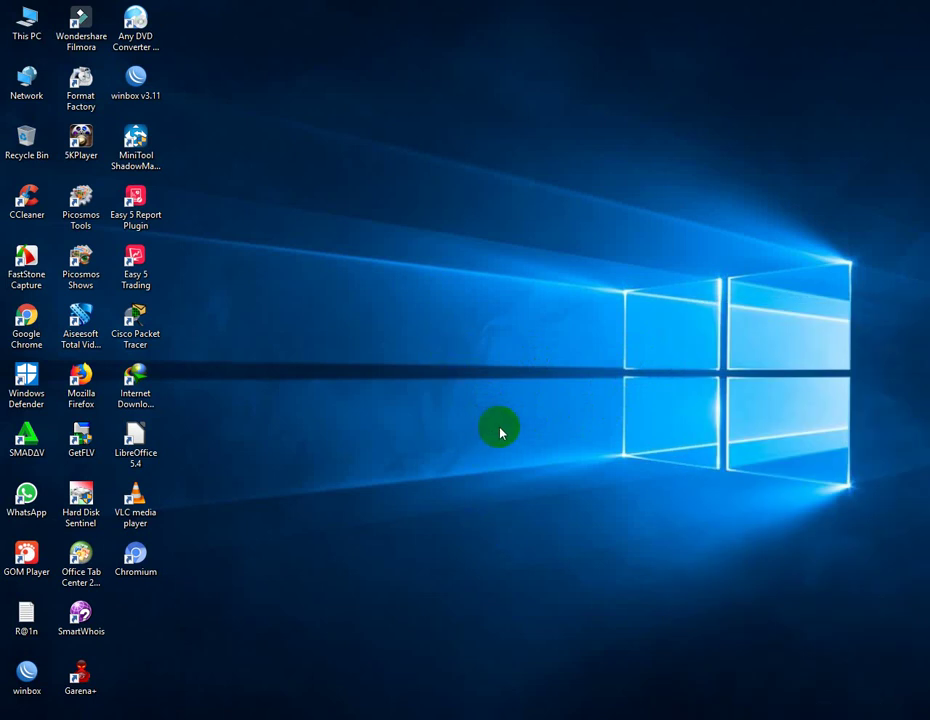
Step: Open a Windows Command Prompt, ping google.co.id to test the internet connection, and close the prompt
key(super+r)
text(cmd)
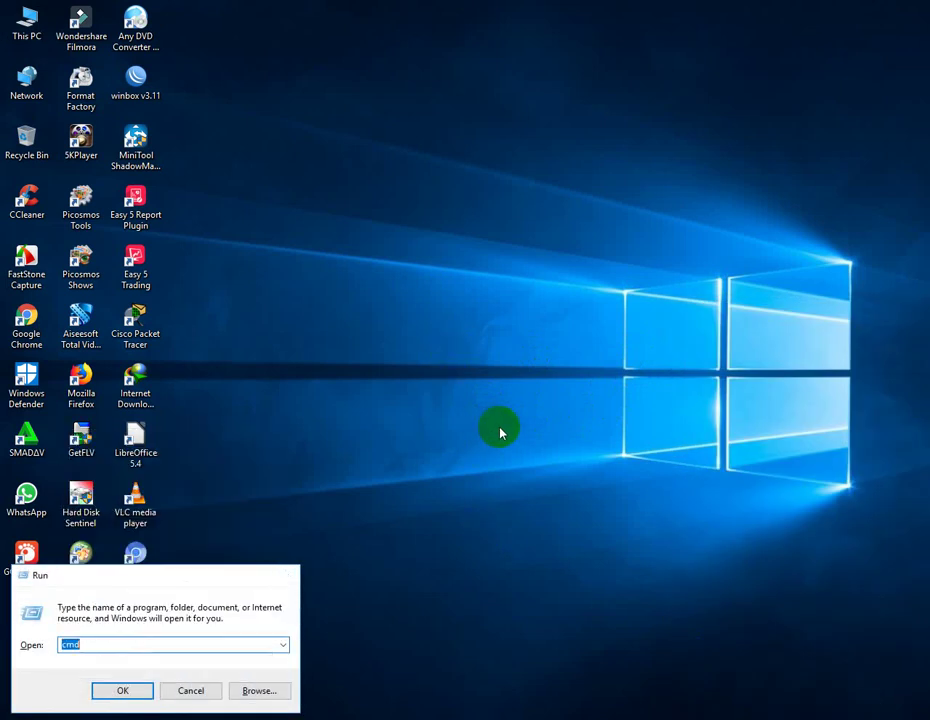
key(Return)
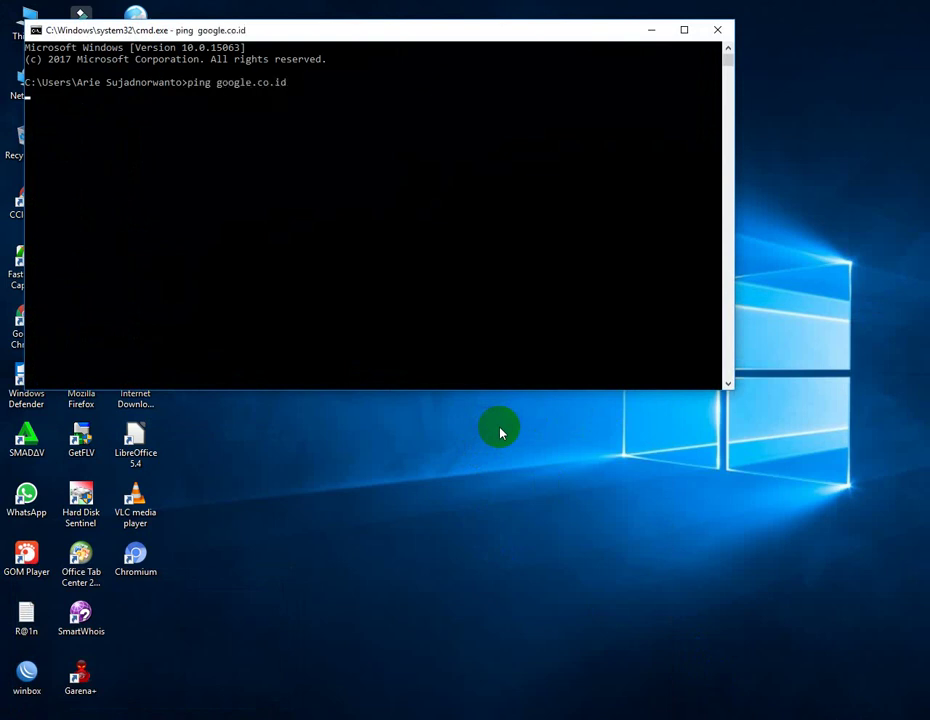
key(Return)
drag(349, 32, 500, 86)
click(868, 84)
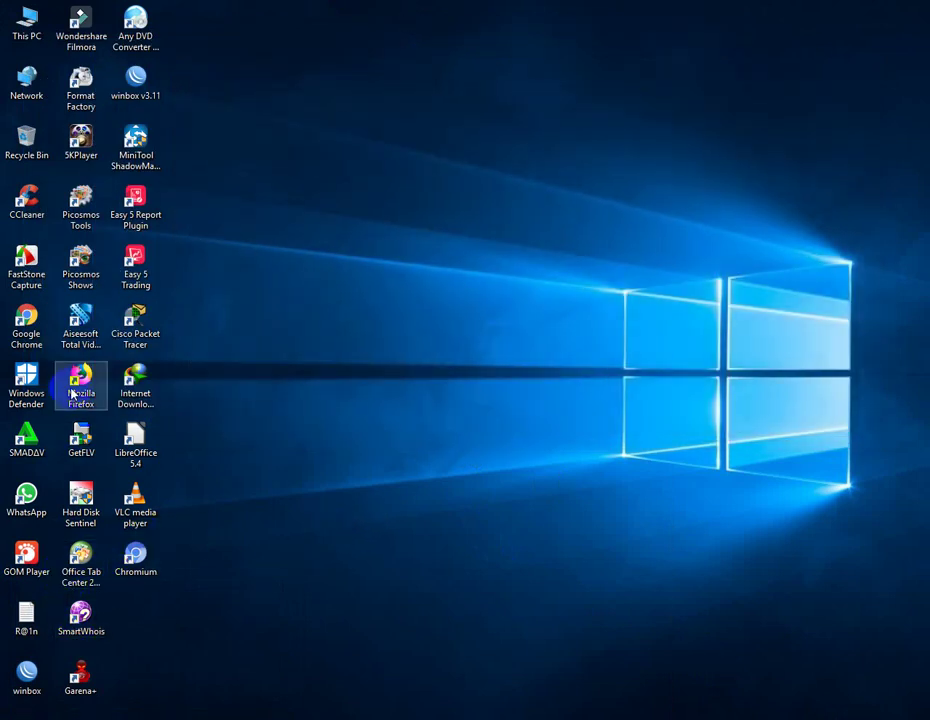
Step: Launch Google Chrome to check internet access, and examine the Wi-Fi connection's details in Network and Sharing Center
double_click(28, 340)
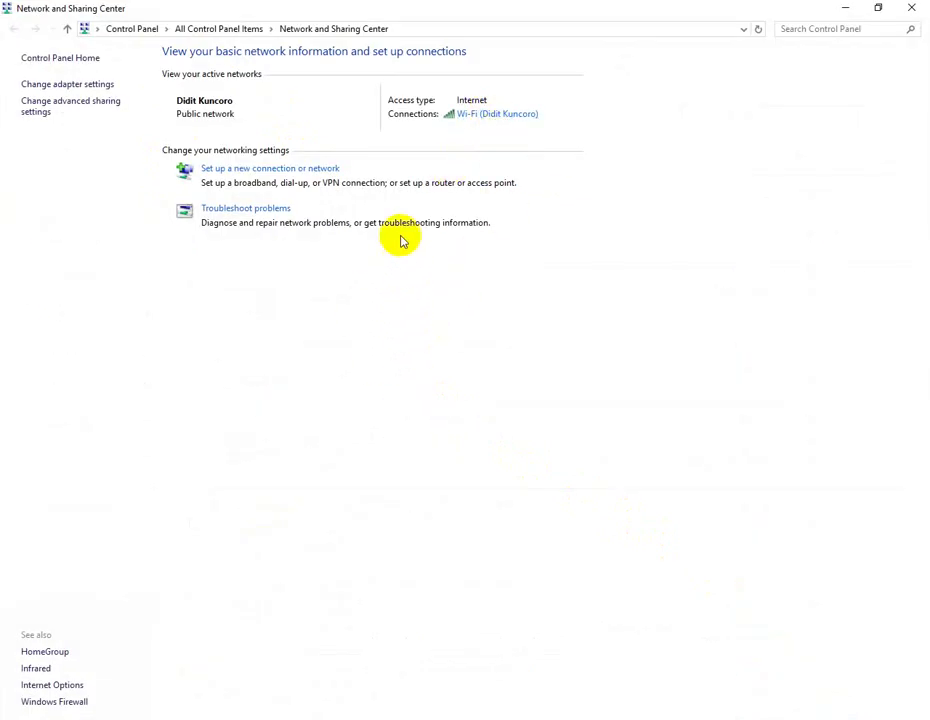
click(490, 116)
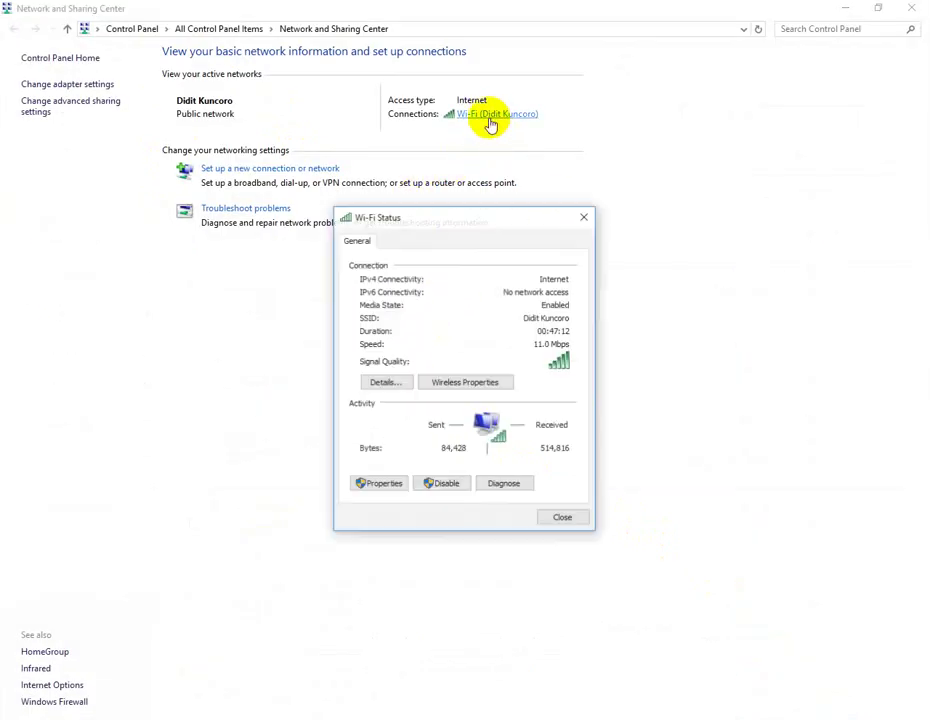
click(383, 383)
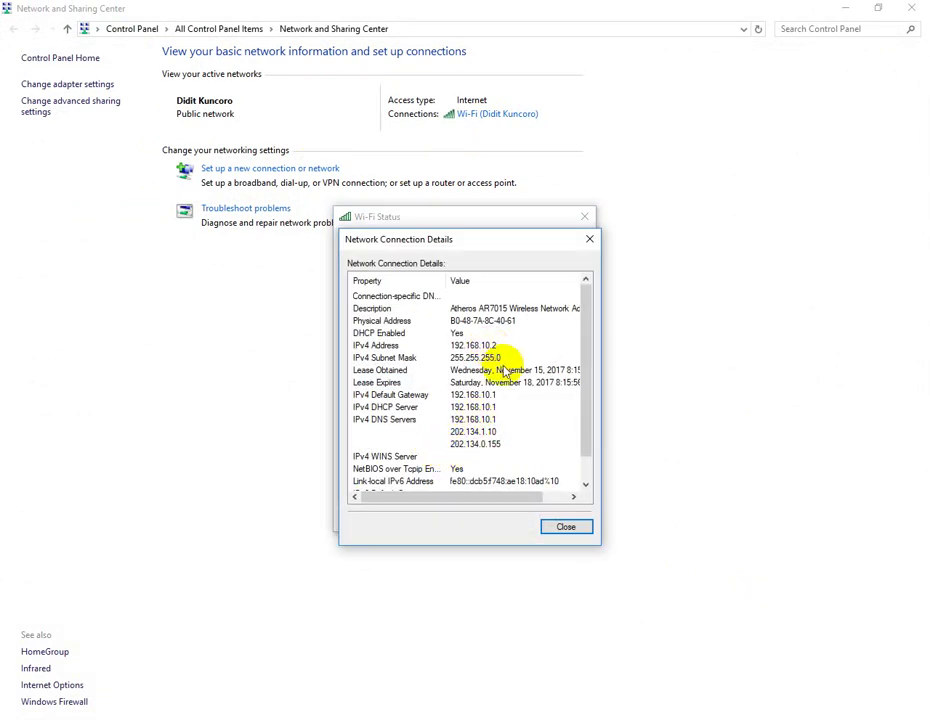
click(565, 527)
click(565, 519)
click(918, 9)
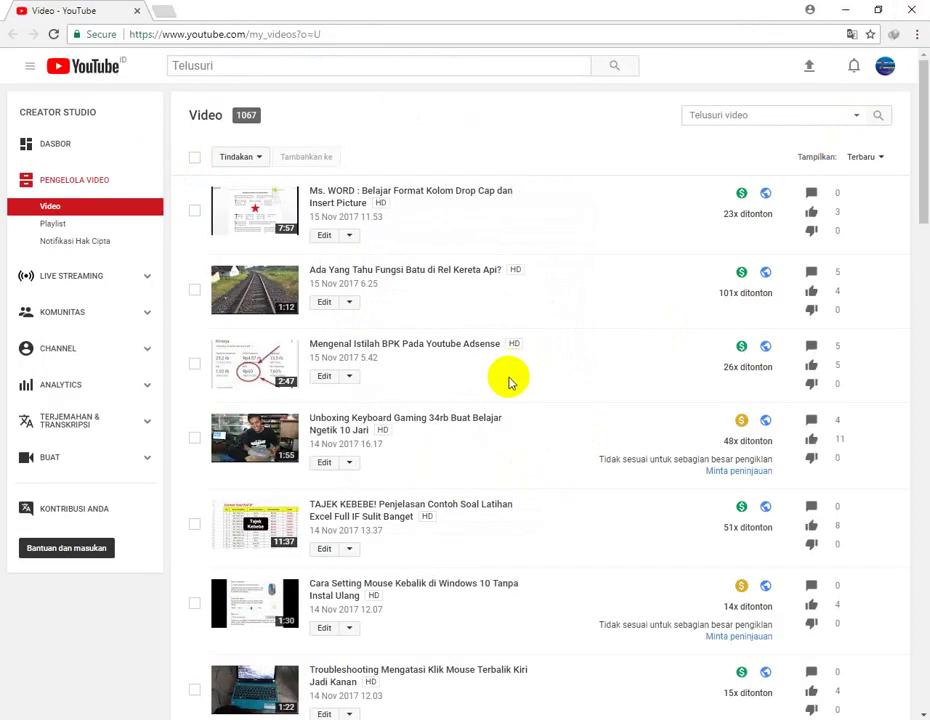
Step: Minimize Chrome, launch WinBox v3.11 and reconnect to the router as admin
click(845, 12)
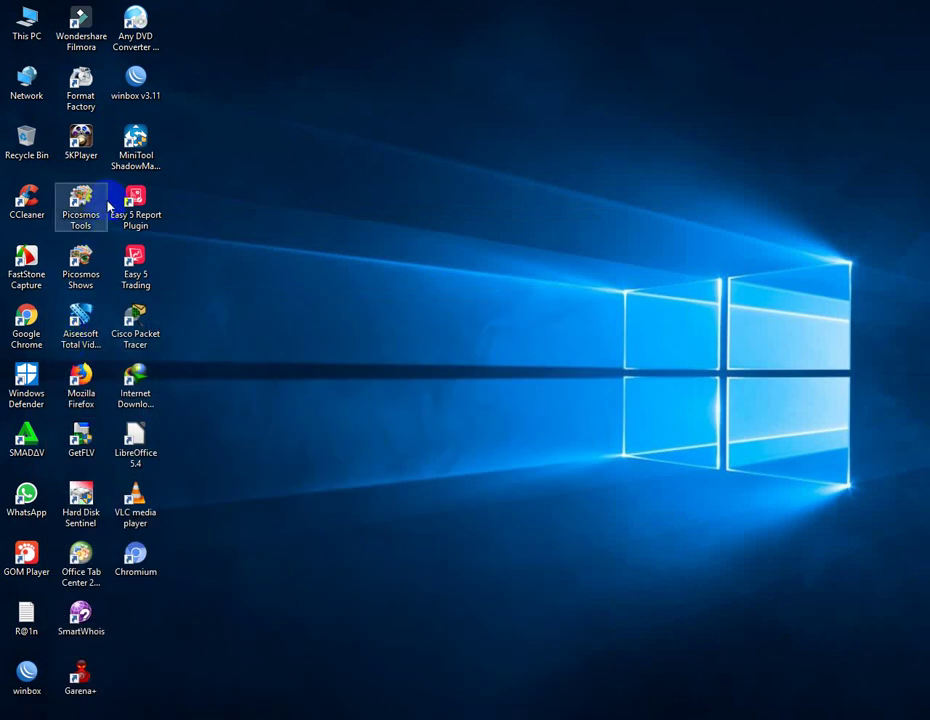
double_click(135, 78)
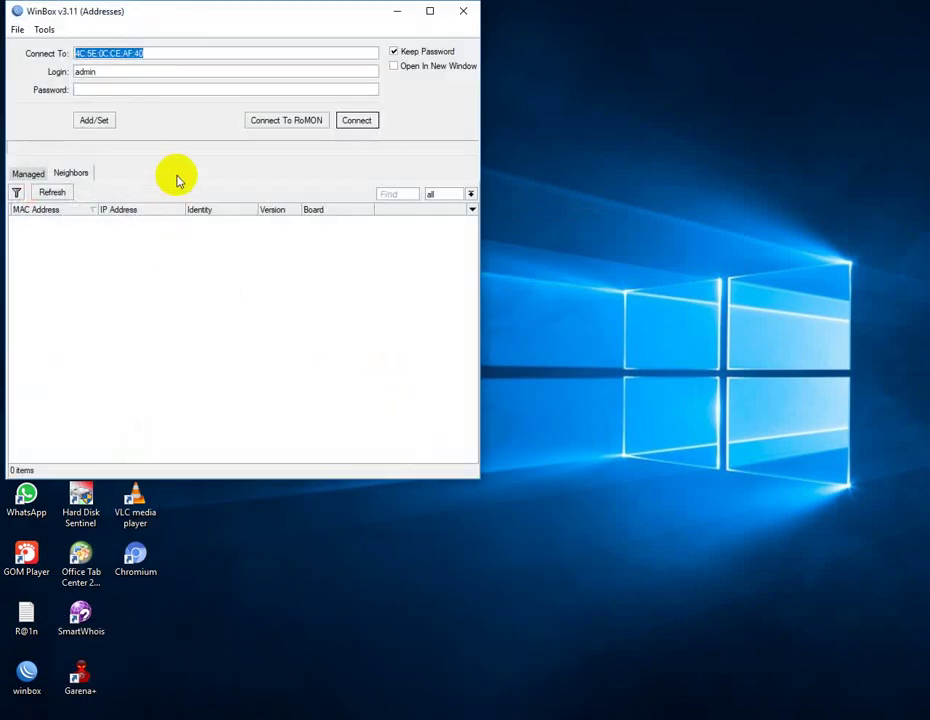
click(364, 121)
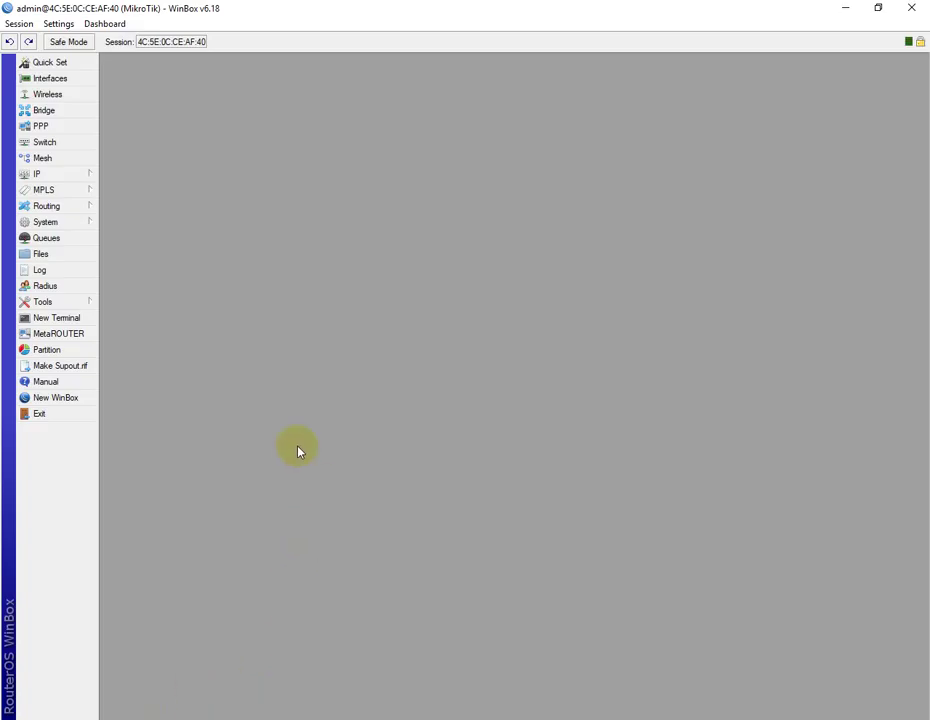
Step: Add a simple queue named Laptop for target 192.168.10.2 with max limits of 128k upload and 512k download
click(46, 238)
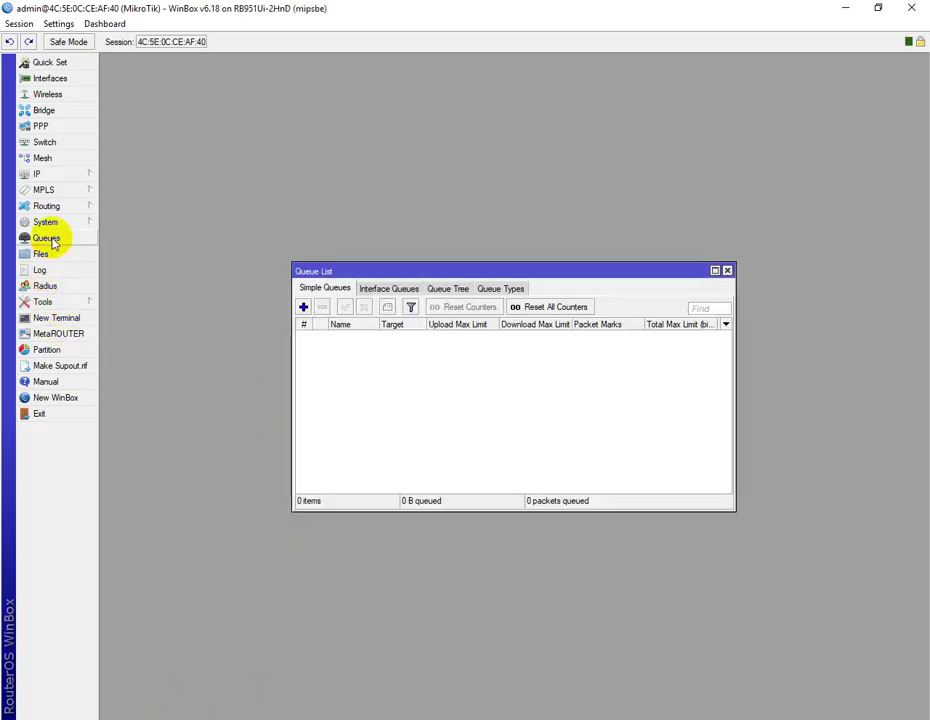
click(303, 307)
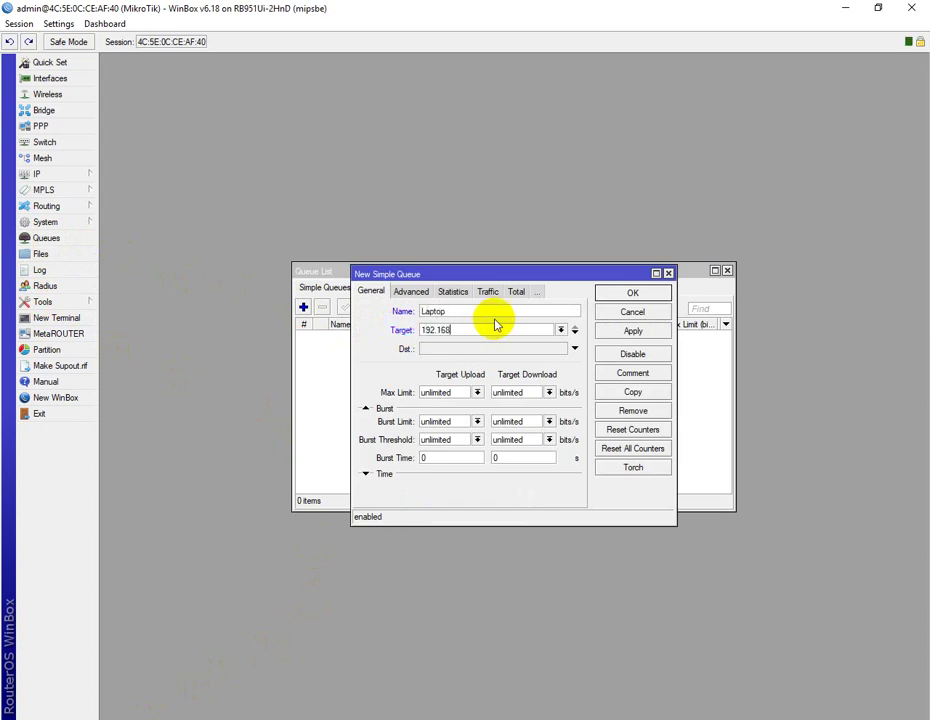
click(476, 392)
click(459, 423)
click(548, 392)
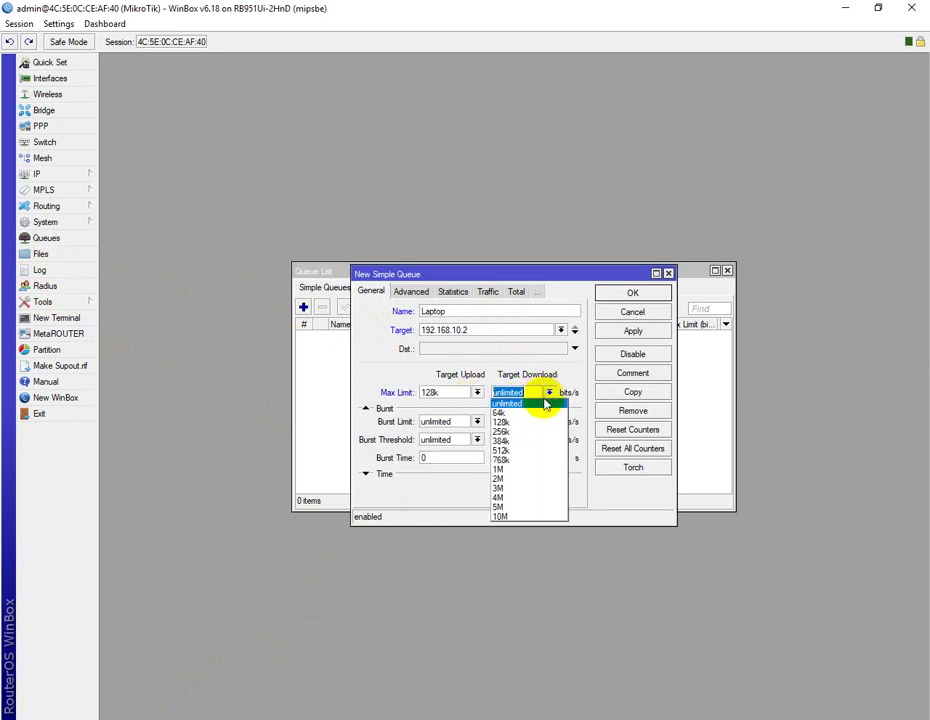
click(523, 452)
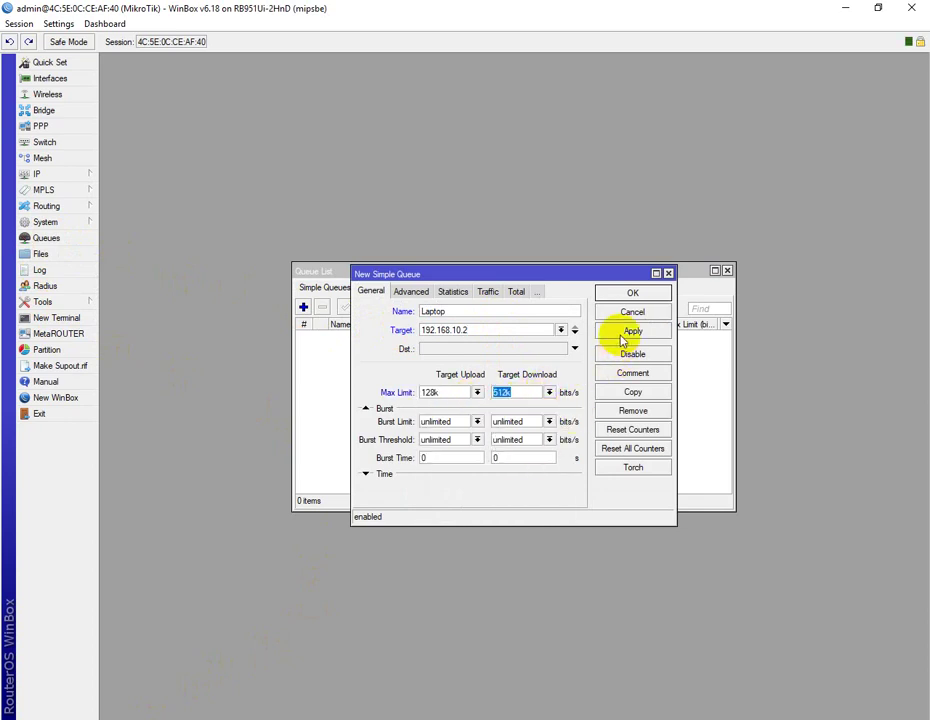
click(625, 332)
click(627, 294)
Step: Maximize the queue list and hide its Packet Marks and Total Max Limit columns
double_click(607, 271)
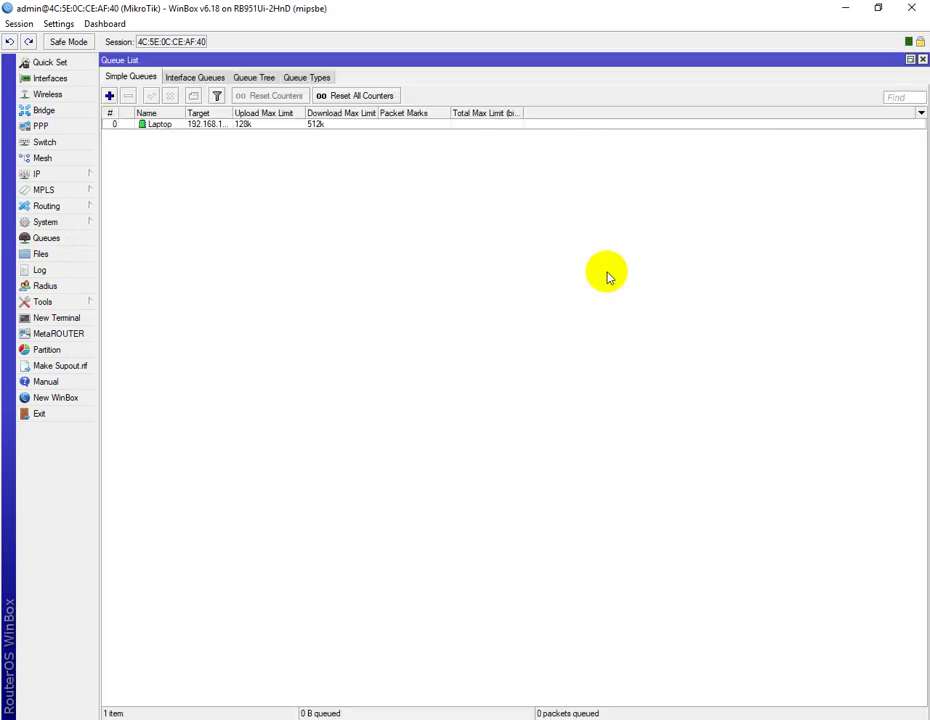
click(920, 114)
mouse_move(847, 181)
click(751, 192)
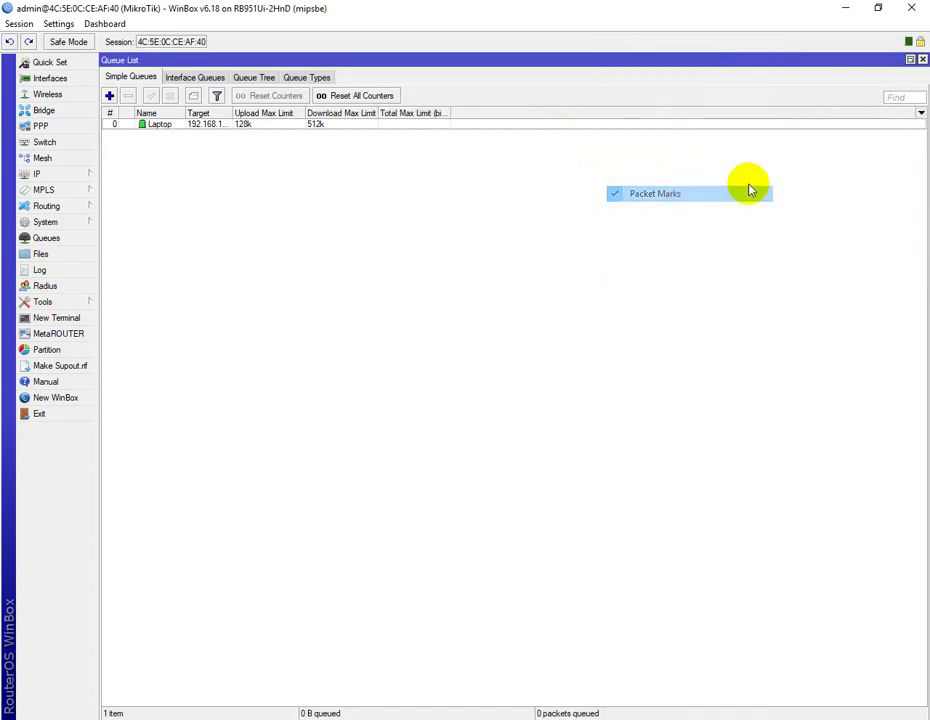
click(918, 116)
mouse_move(868, 183)
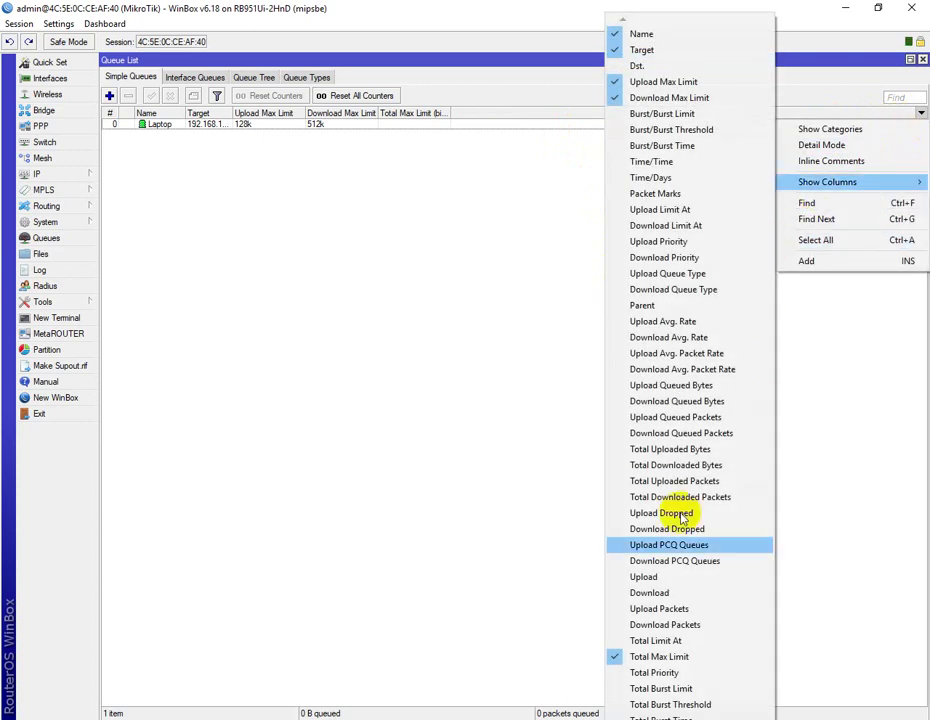
click(640, 656)
Step: Show the Upload and Download rate columns in the simple queue list
click(919, 114)
mouse_move(812, 183)
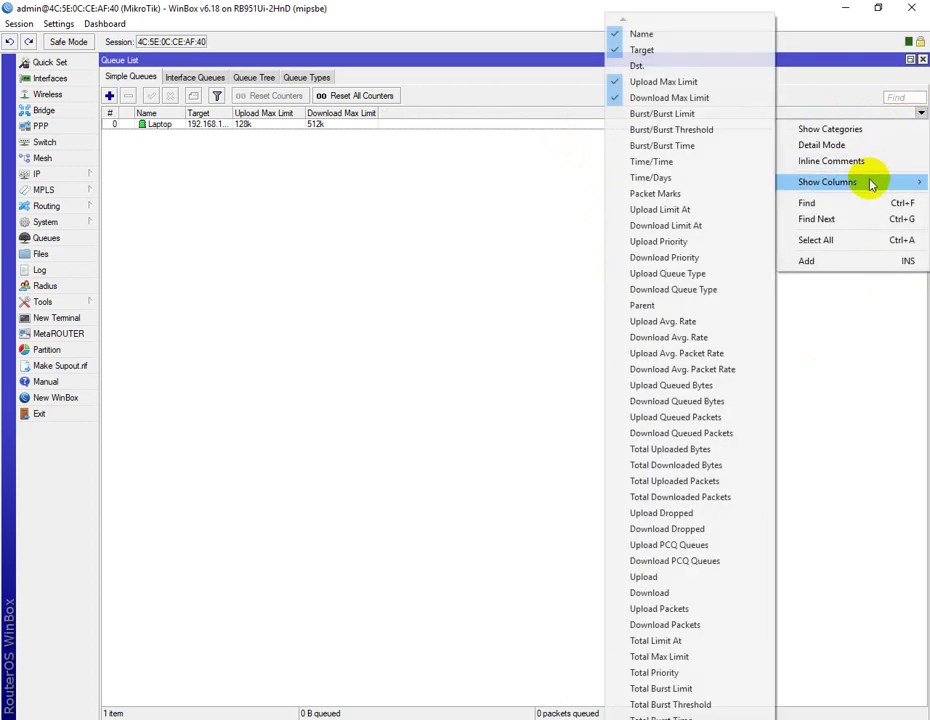
click(629, 577)
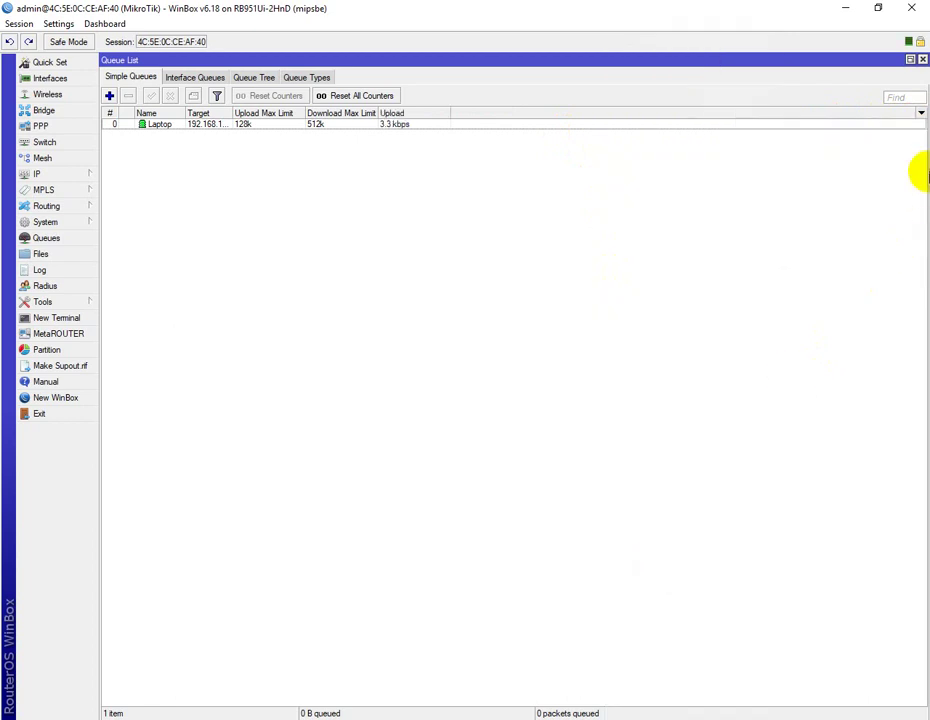
click(920, 114)
mouse_move(845, 185)
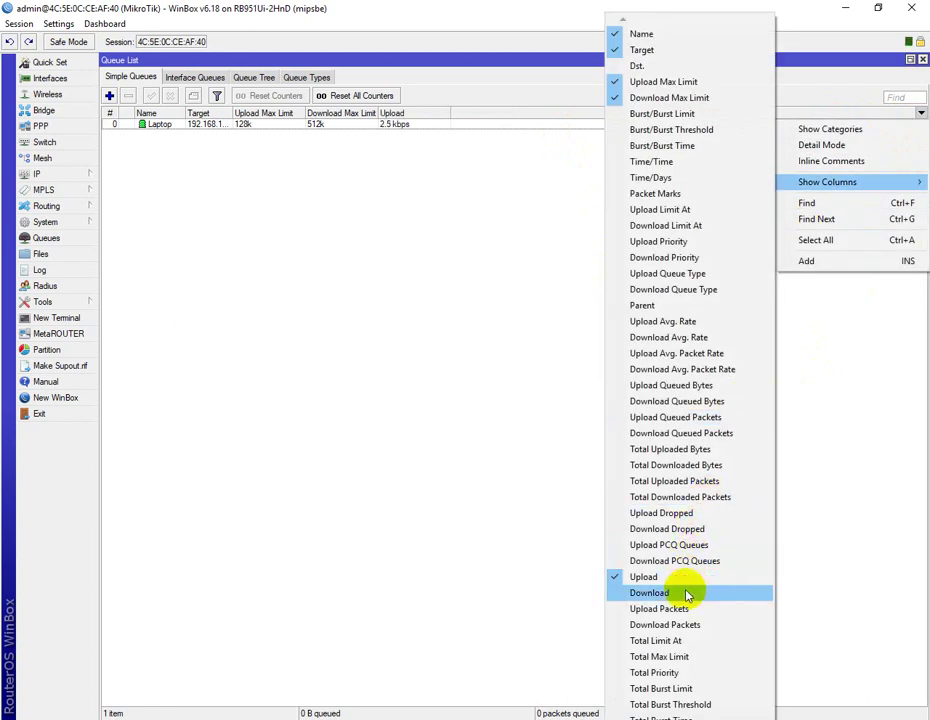
click(687, 594)
Step: Add the Total Uploaded Bytes and Total Downloaded Bytes columns to the simple queue list
click(920, 114)
mouse_move(849, 183)
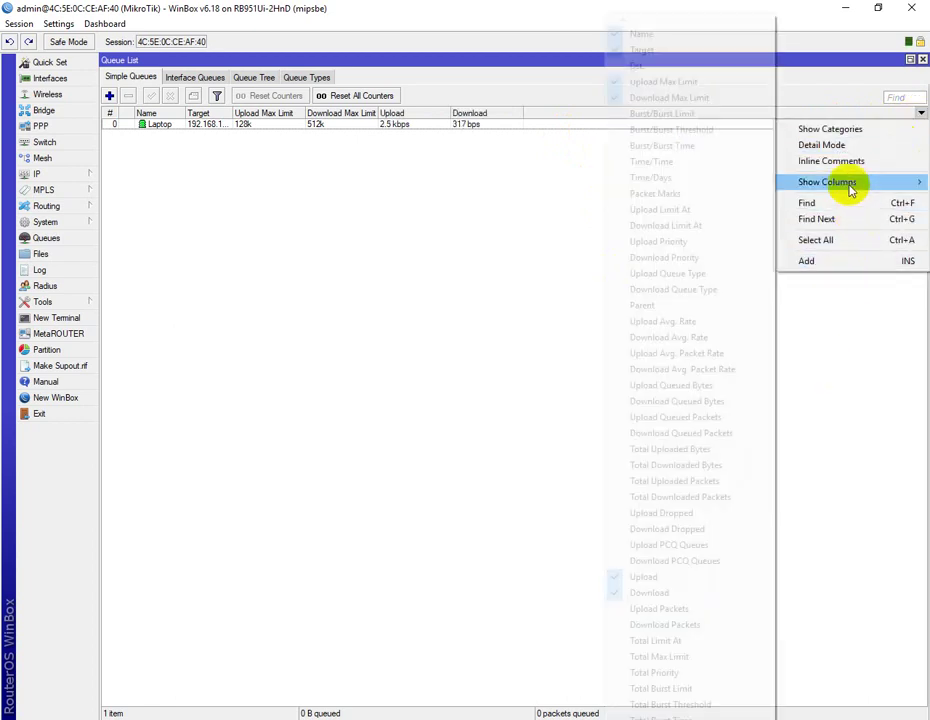
click(680, 456)
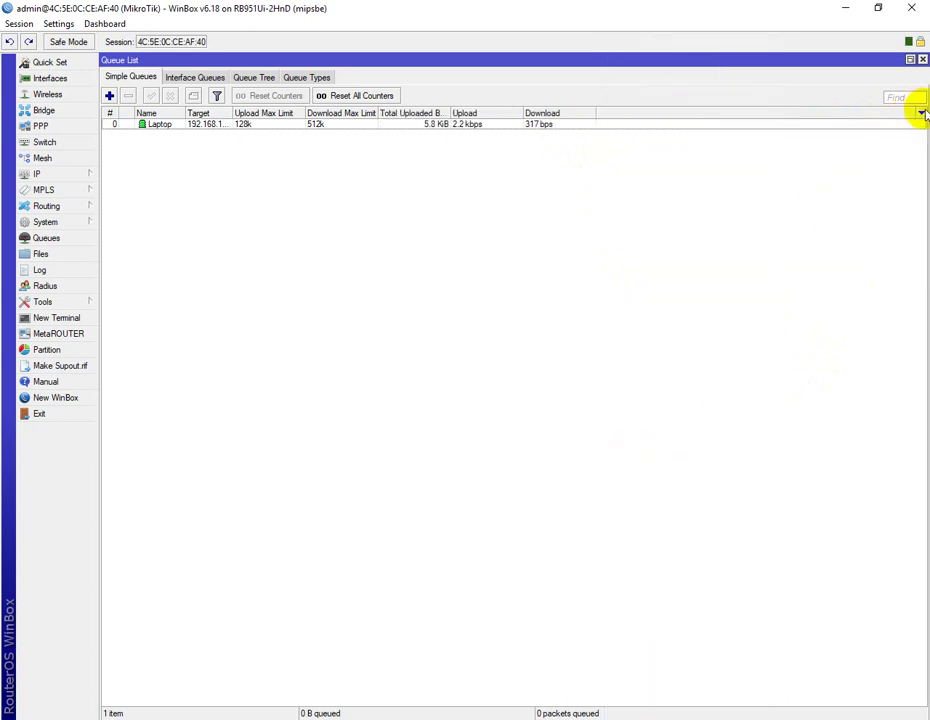
click(920, 114)
mouse_move(872, 186)
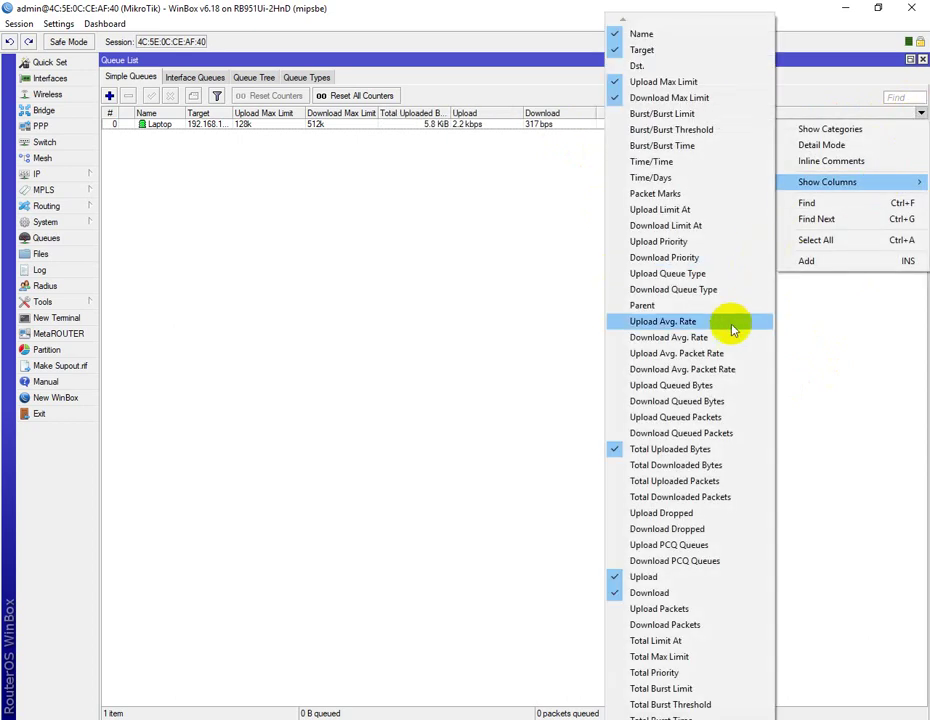
click(703, 466)
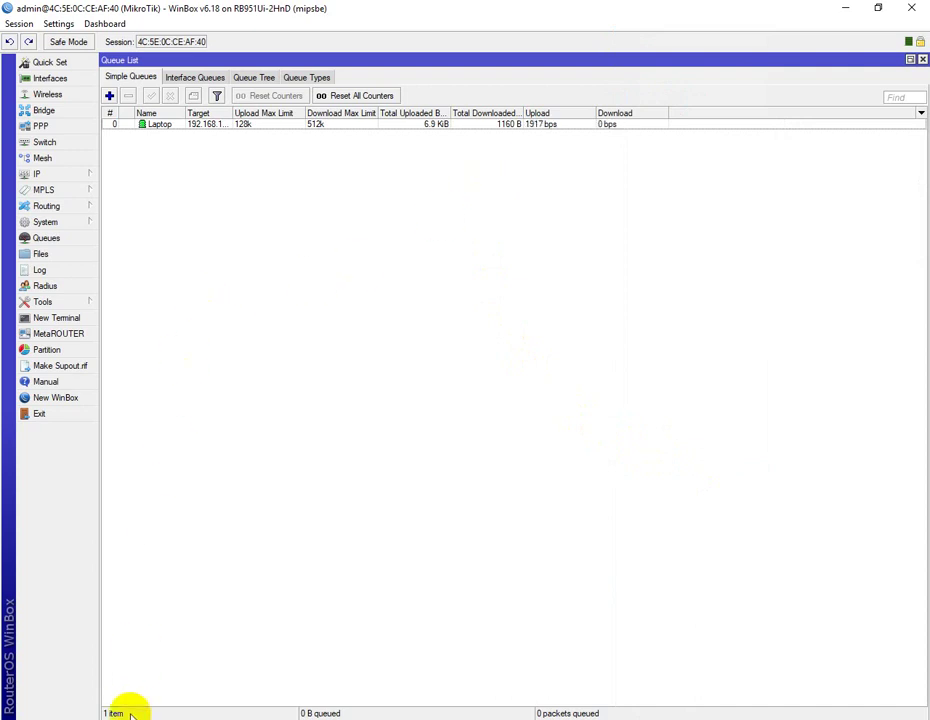
Step: Minimize WinBox and play the "KEREN! Jembatan Ki Ronggo Bondowoso" video from the YouTube video manager in Chrome
click(846, 7)
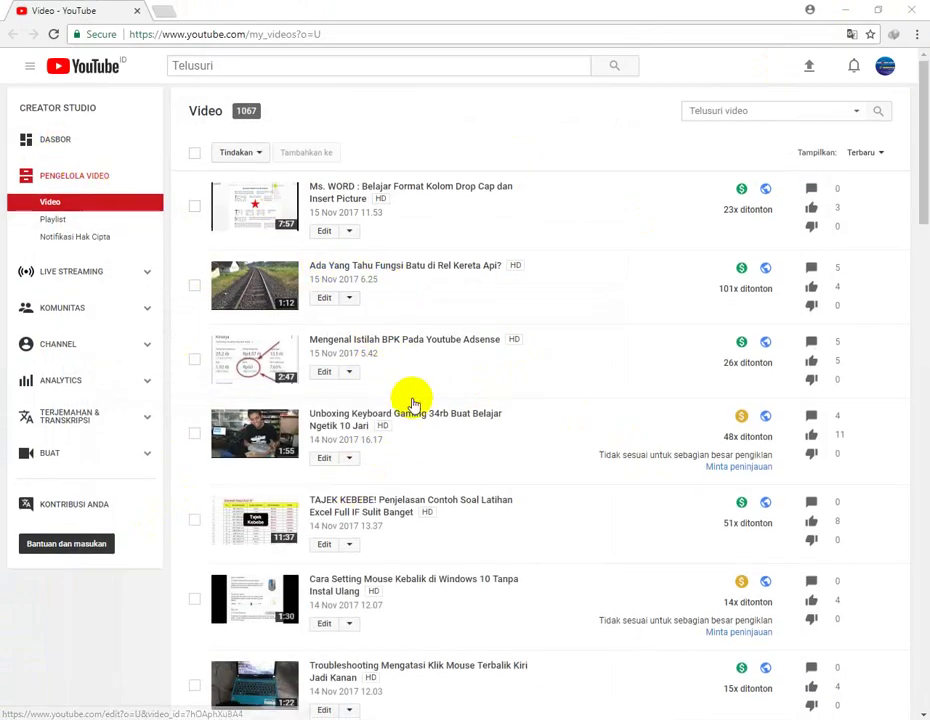
scroll(422, 408, down, 1)
scroll(427, 413, down, 5)
click(395, 508)
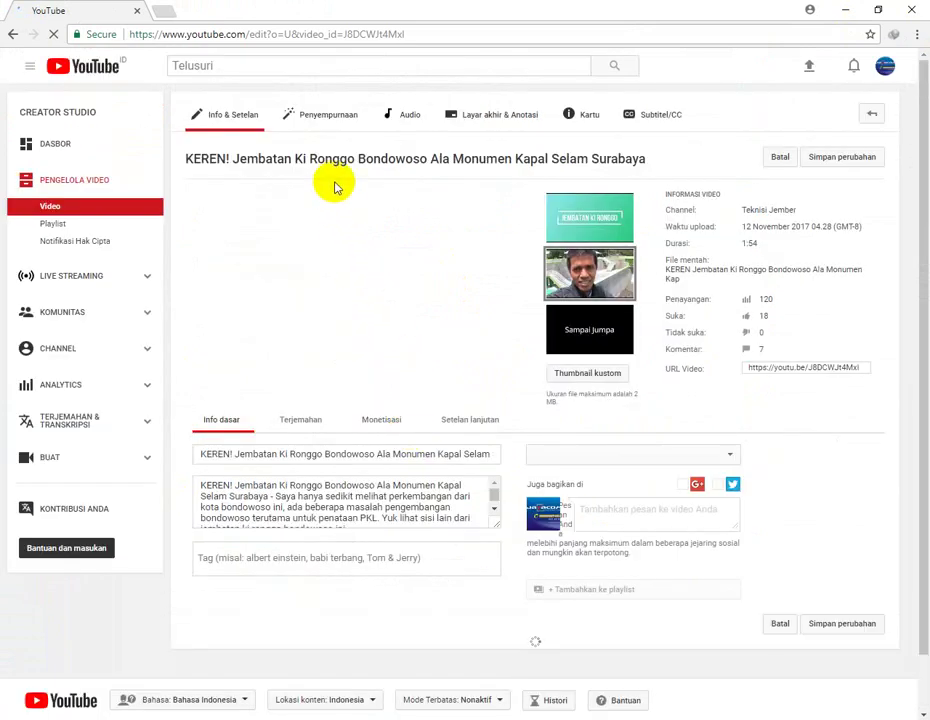
click(322, 160)
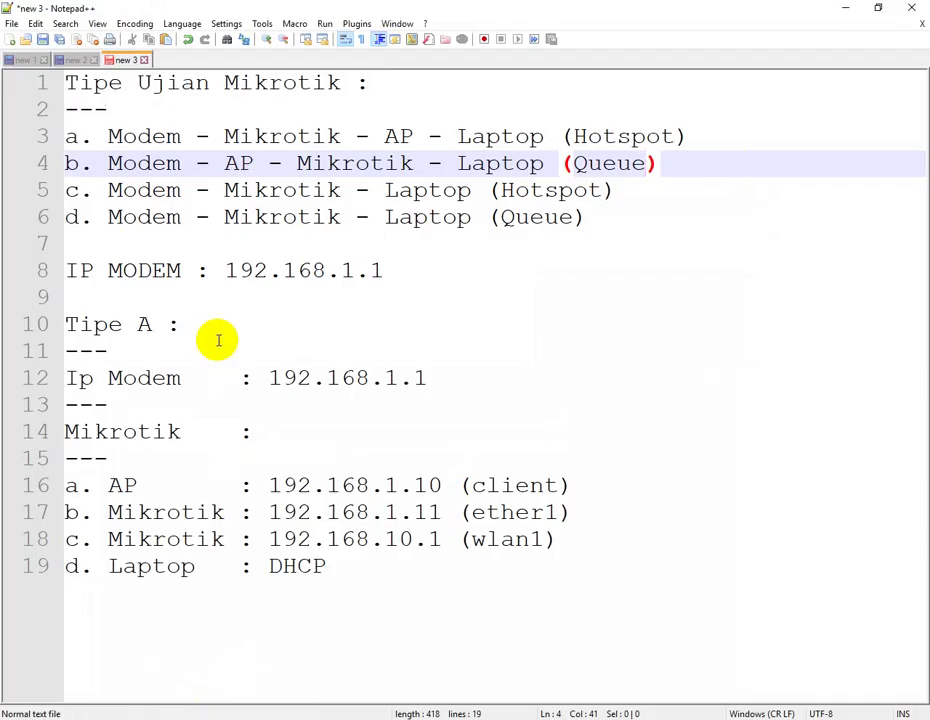
Step: Review exam types a (Hotspot) and b (Queue) in the Notepad++ notes, and minimize Notepad++ and Chrome
click(218, 170)
click(93, 163)
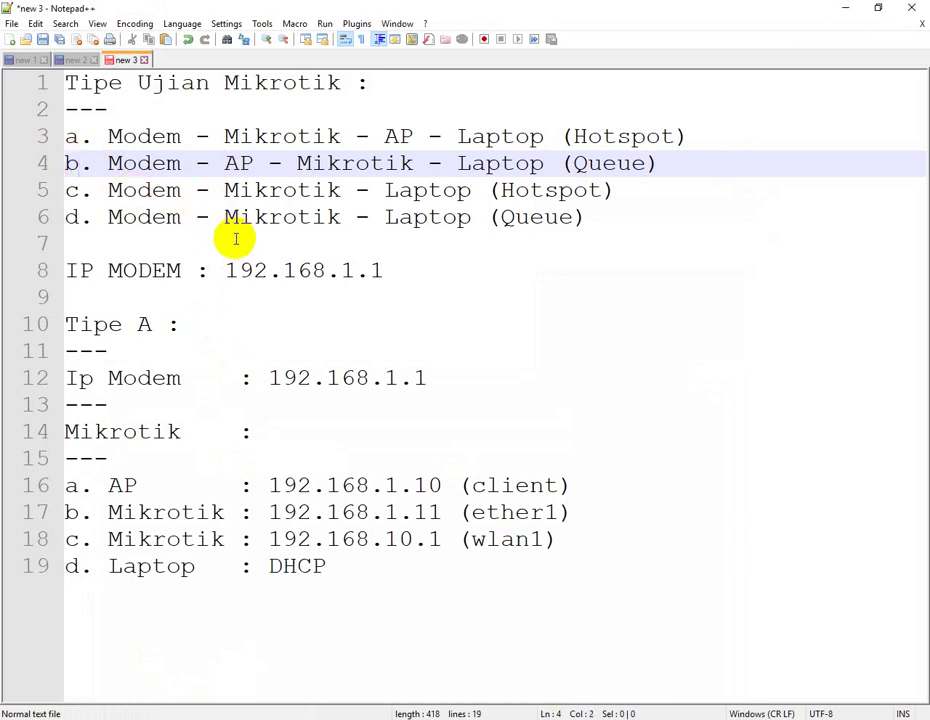
drag(67, 136, 660, 163)
click(702, 135)
click(671, 164)
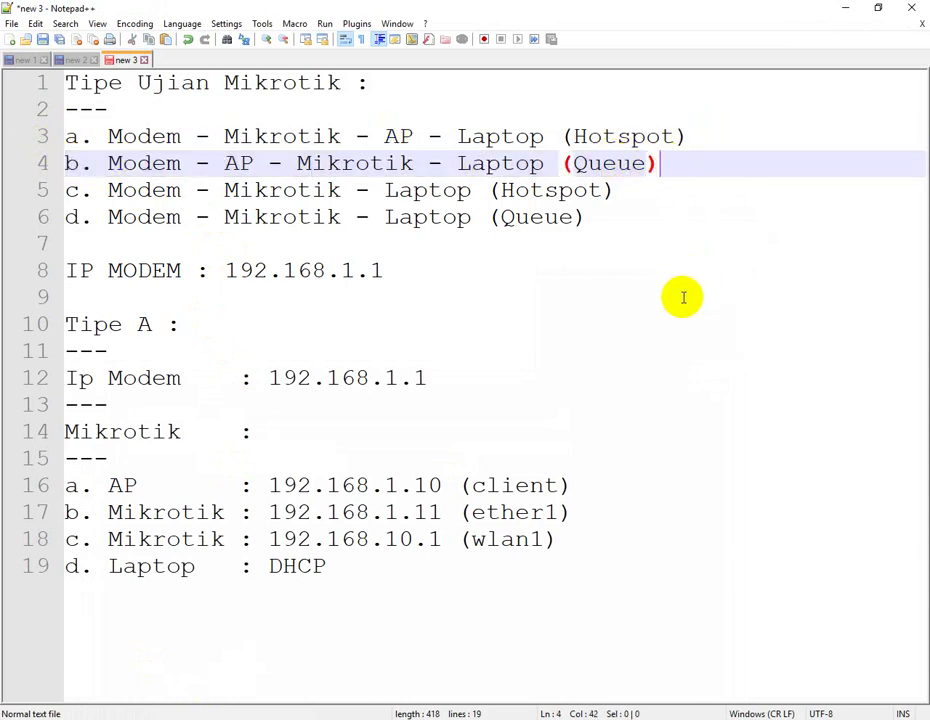
click(848, 11)
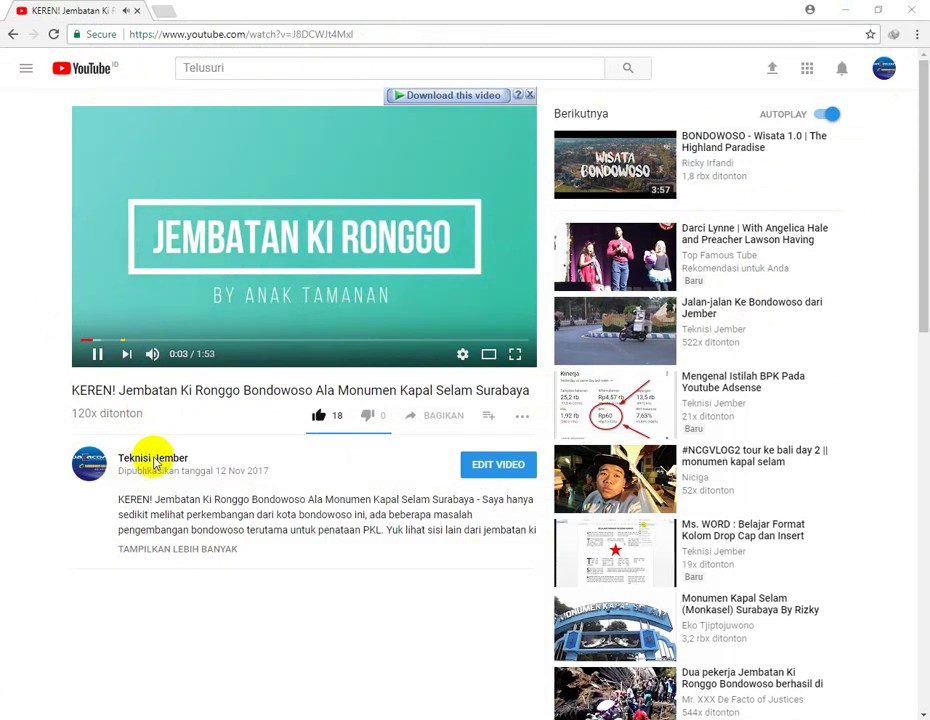
click(845, 12)
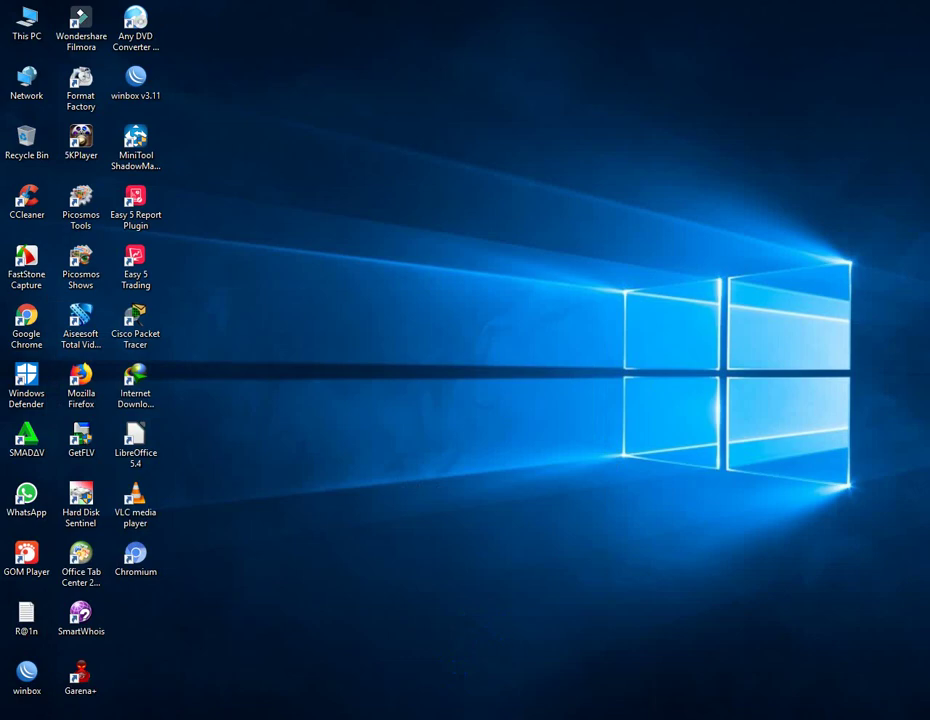